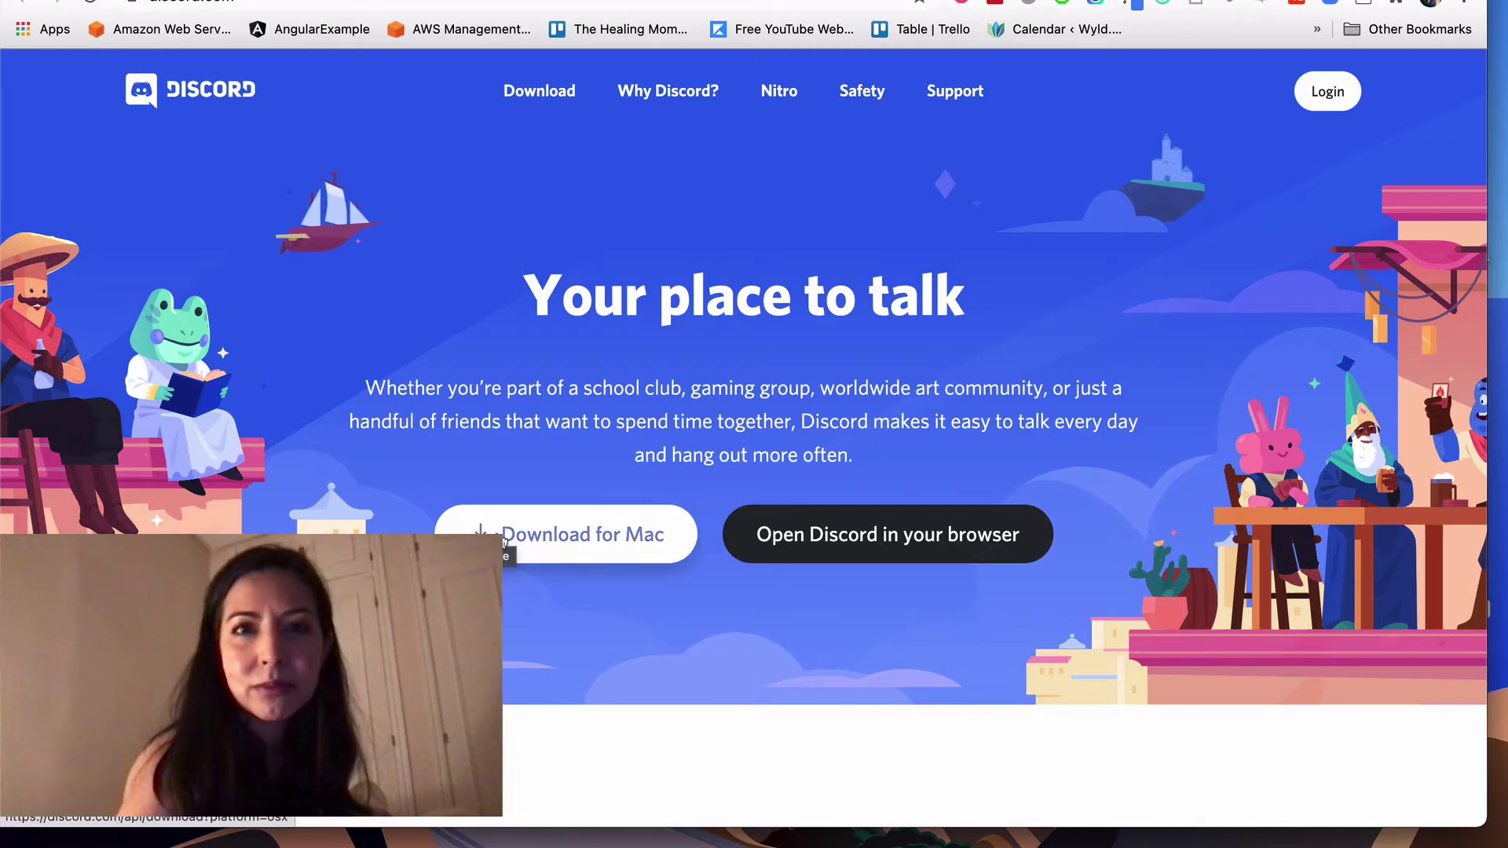
Step: Start Discord in the browser with a chosen username and accept the Terms of Service
{"action": "left_click", "coordinate": [918, 543]}
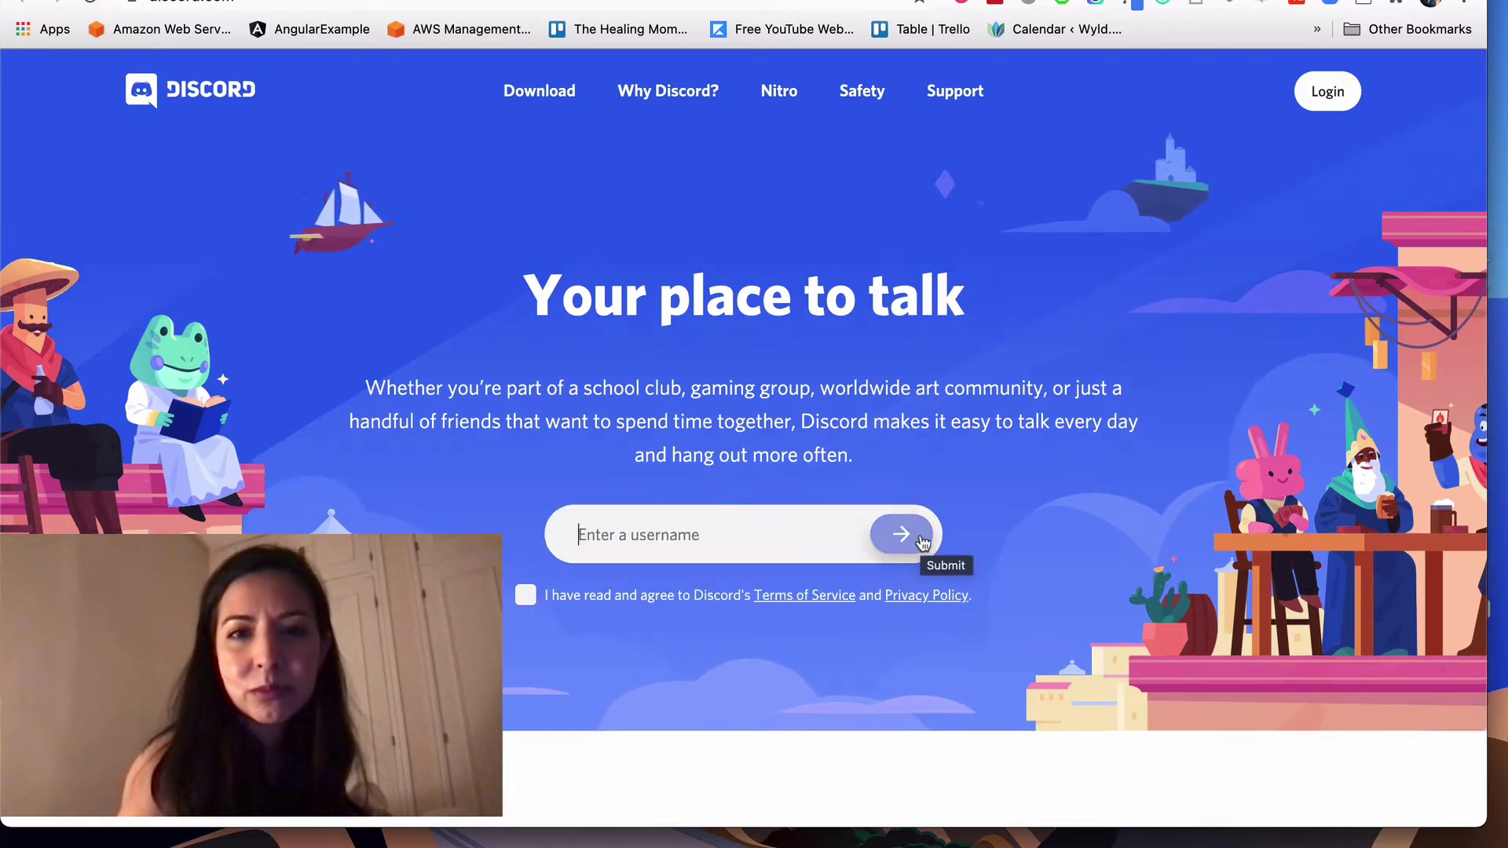
{"action": "type", "text": "theh"}
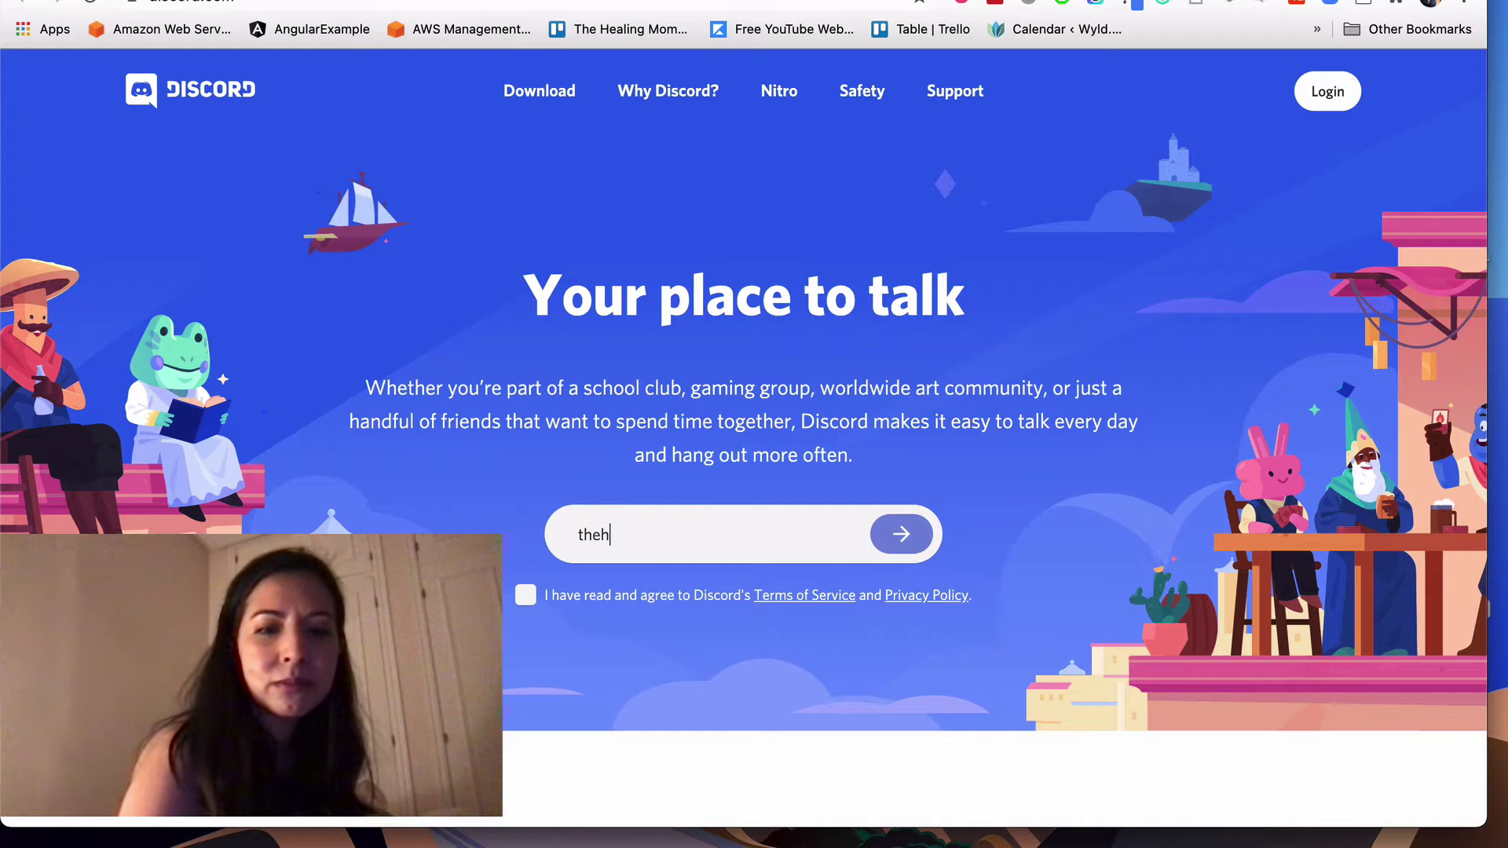
{"action": "type", "text": "ealingm"}
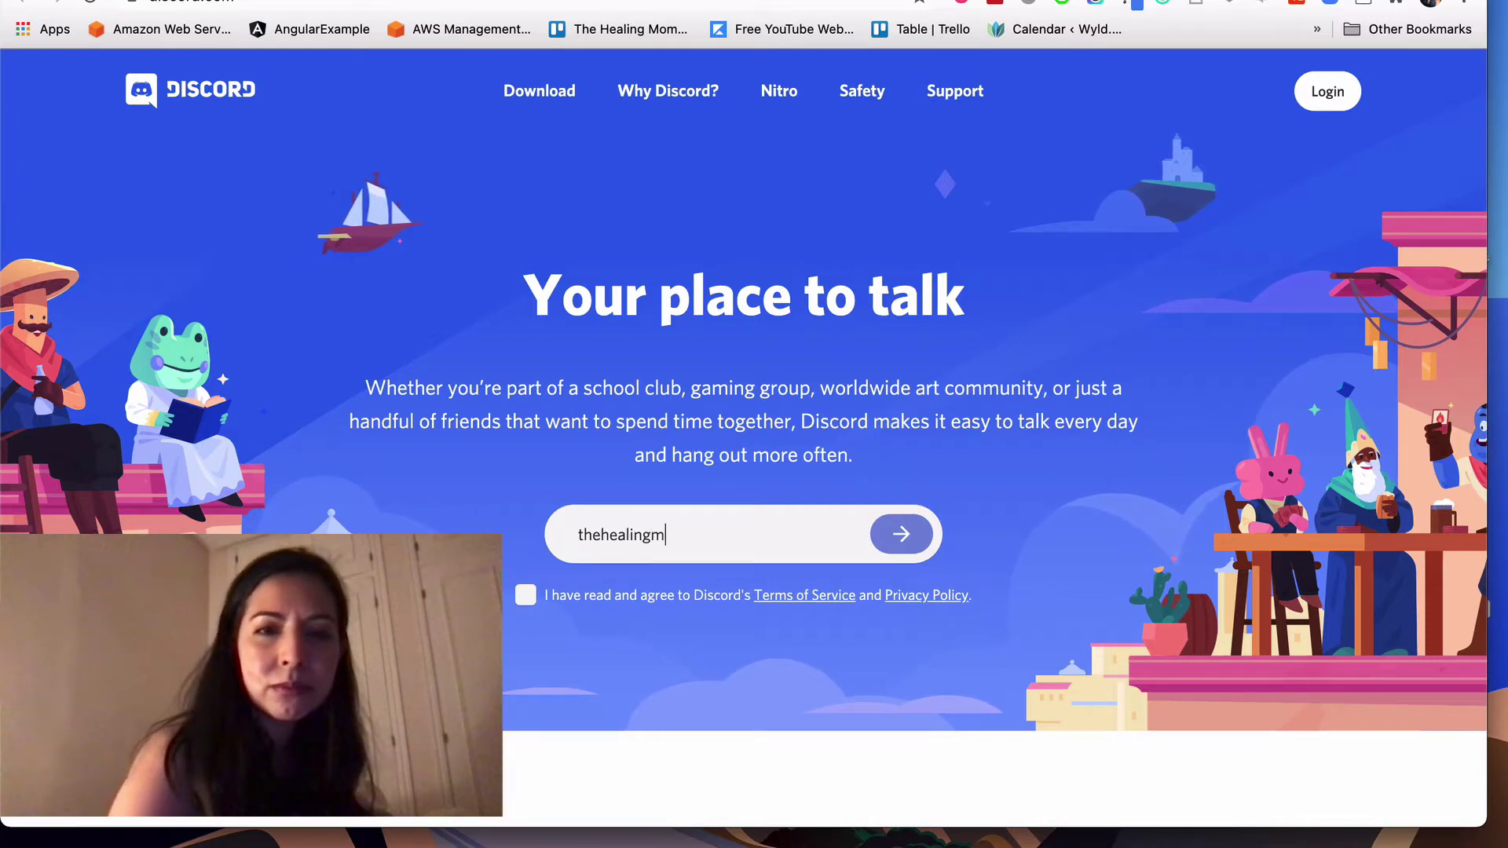
{"action": "type", "text": "om"}
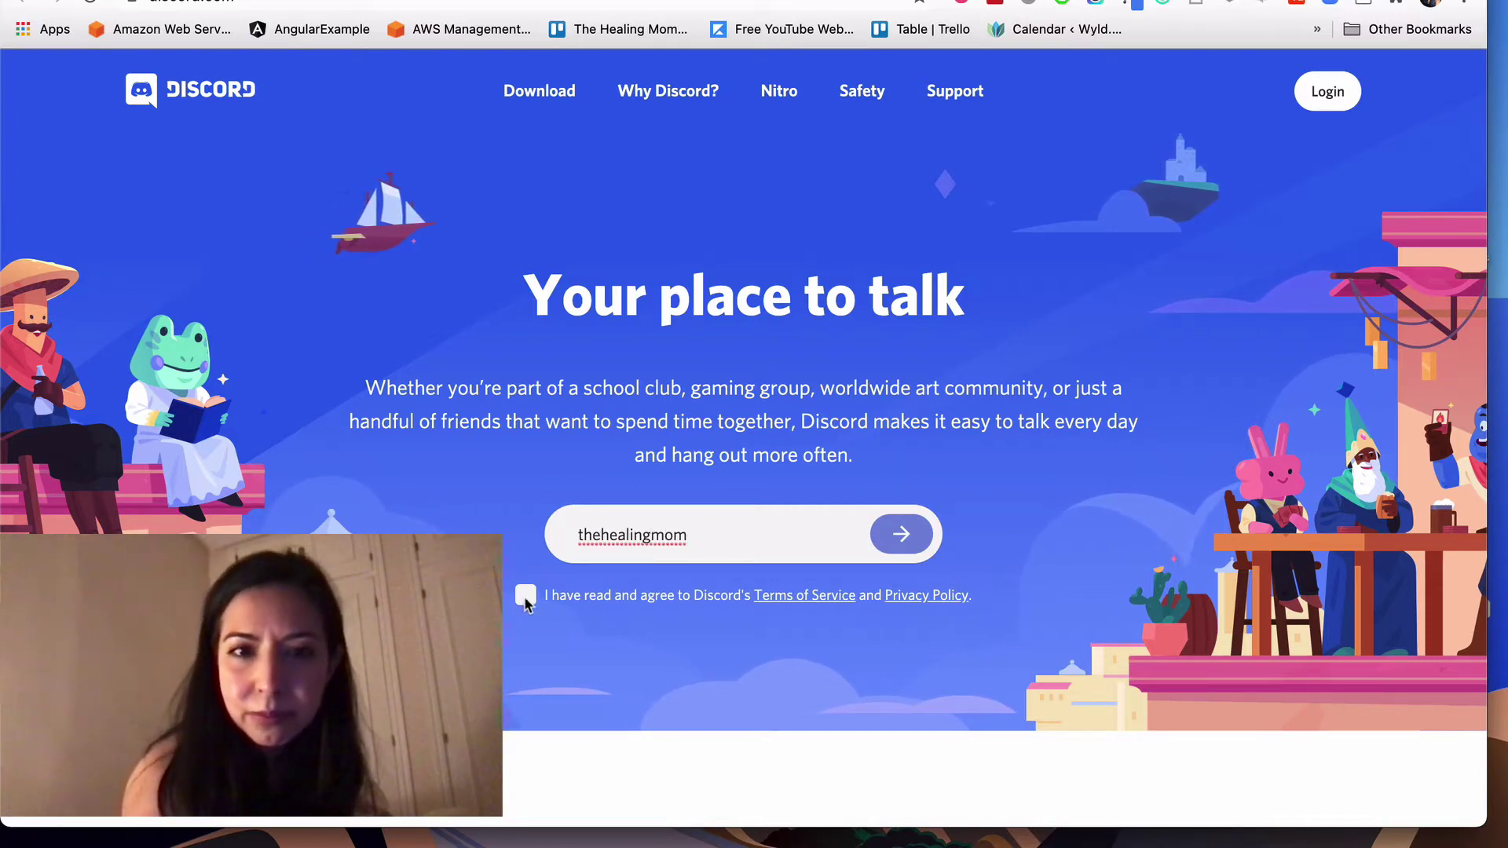
{"action": "left_click", "coordinate": [525, 597]}
{"action": "left_click", "coordinate": [909, 540]}
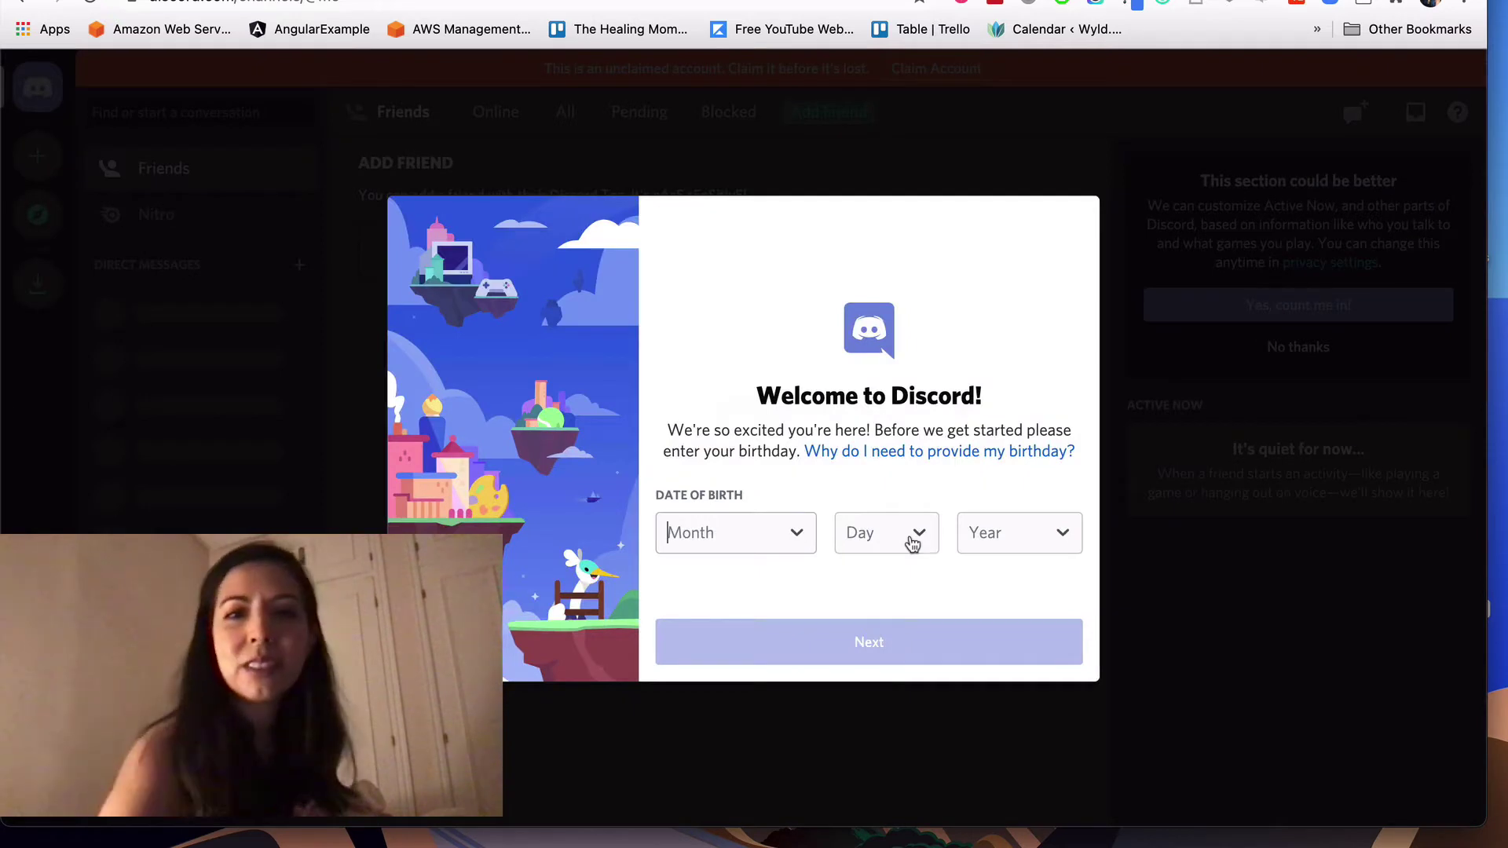
{"action": "left_click", "coordinate": [722, 541]}
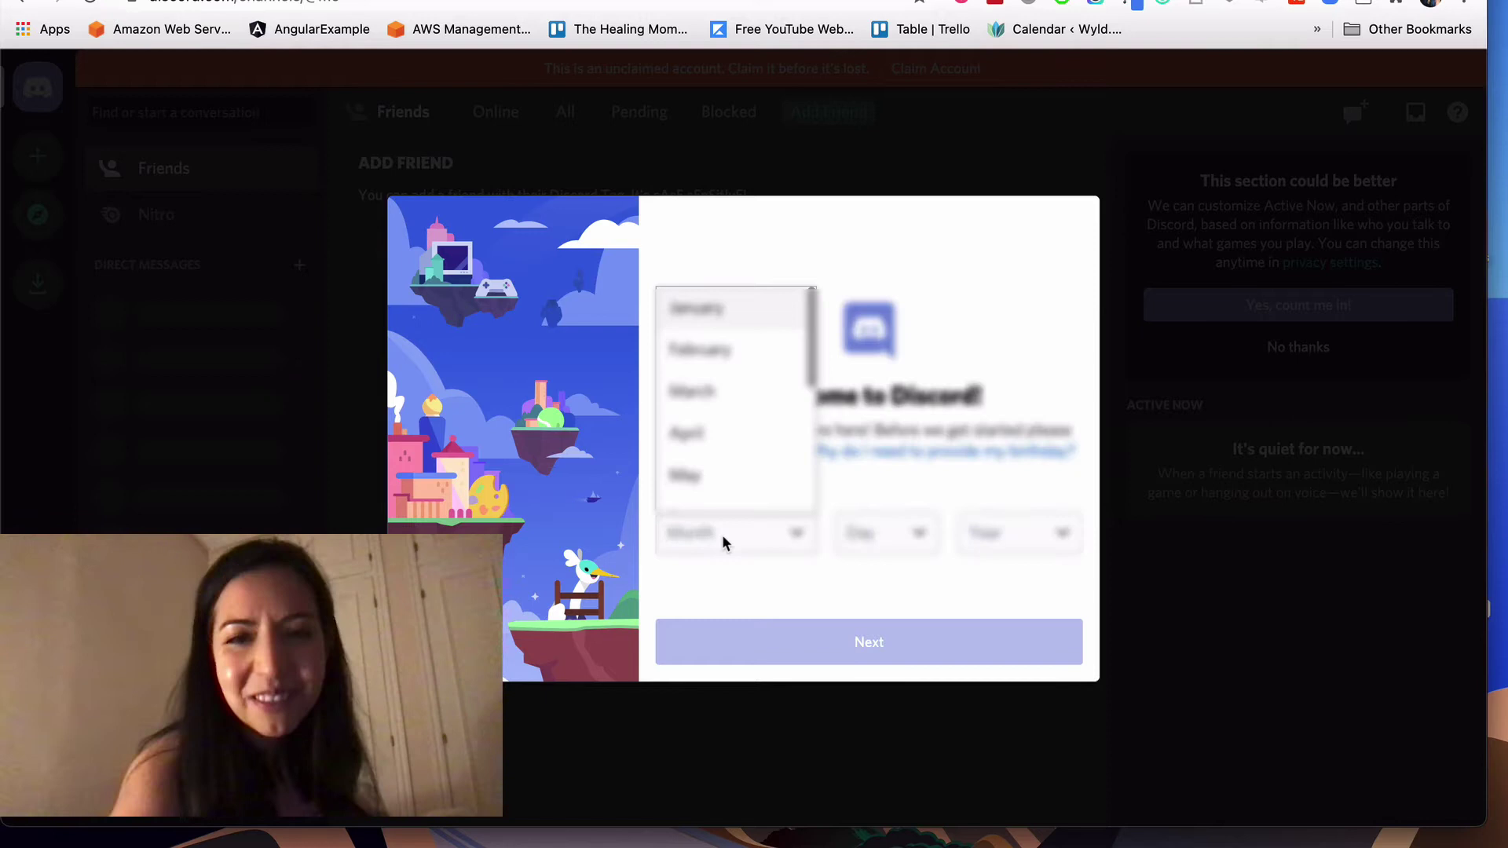
{"action": "left_click", "coordinate": [733, 391]}
{"action": "left_click", "coordinate": [915, 535]}
{"action": "scroll", "coordinate": [888, 369], "scroll_direction": "down", "scroll_amount": 5}
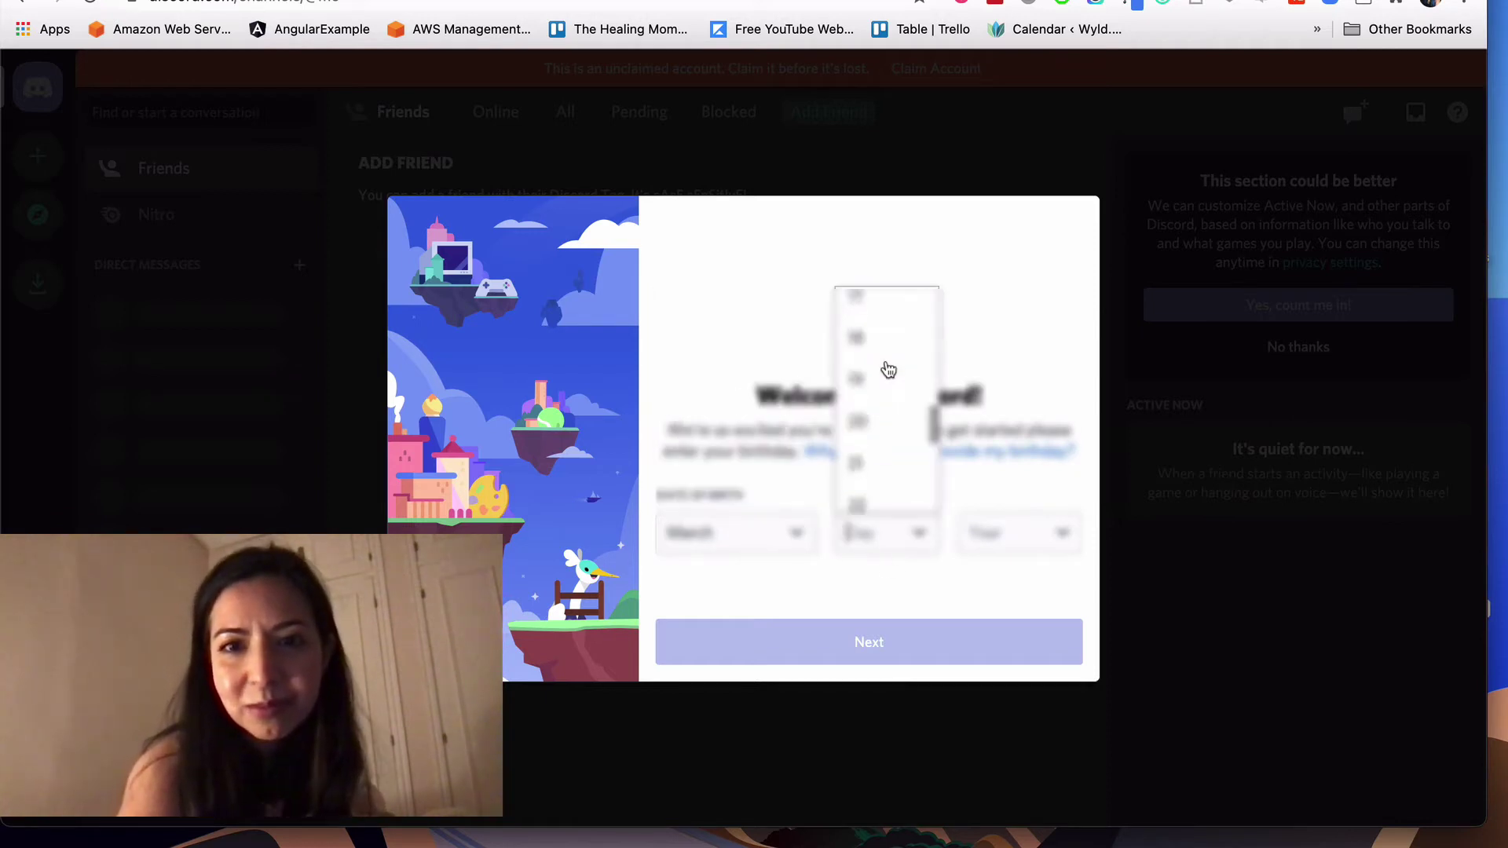
{"action": "scroll", "coordinate": [888, 369], "scroll_direction": "down", "scroll_amount": 5}
{"action": "left_click", "coordinate": [882, 414]}
{"action": "left_click", "coordinate": [994, 534]}
{"action": "type", "text": "1"}
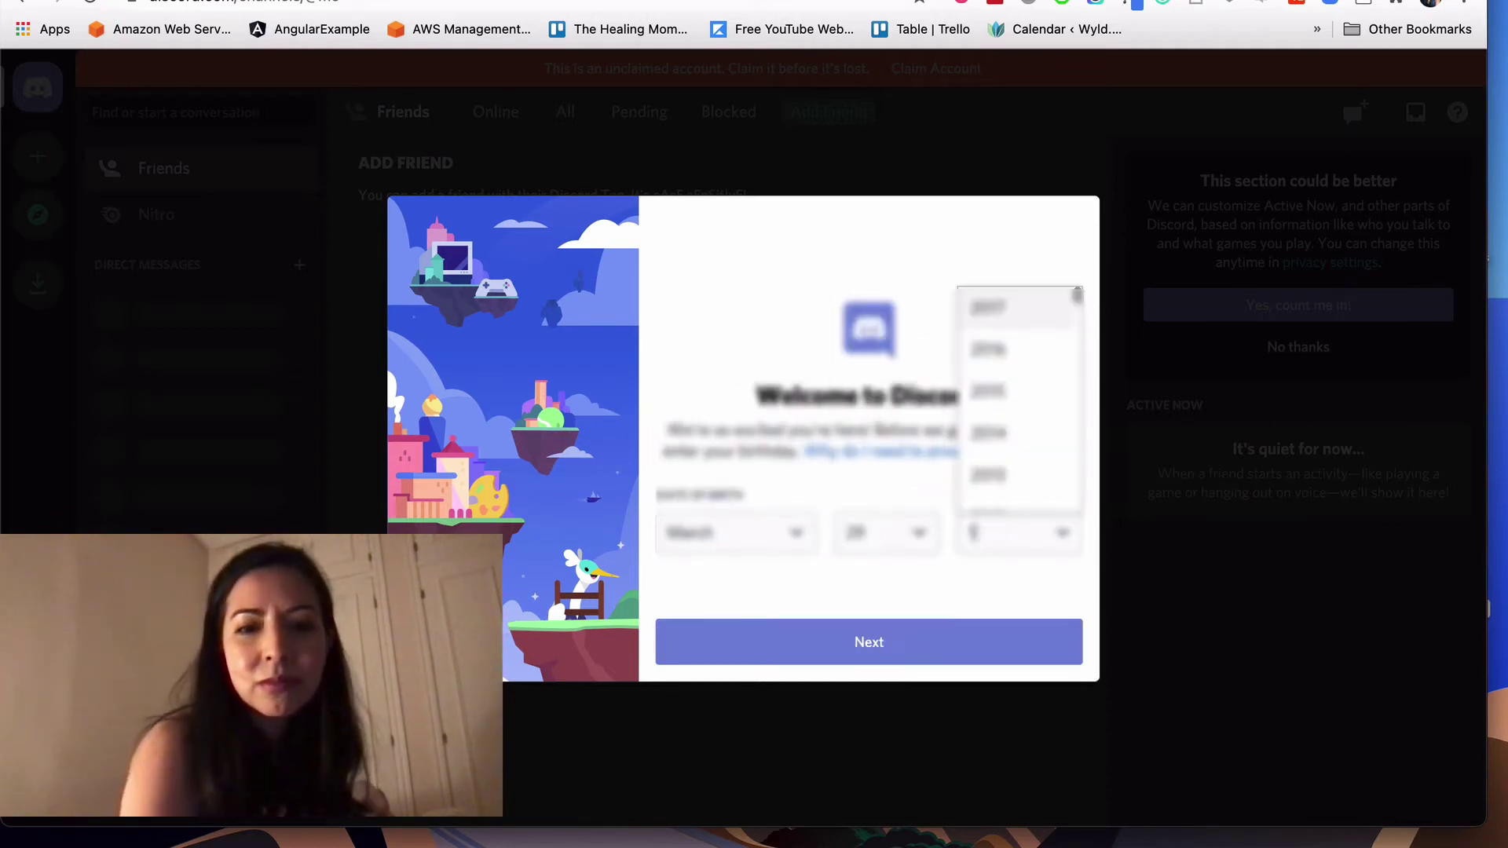
{"action": "type", "text": "977"}
{"action": "left_click", "coordinate": [969, 639]}
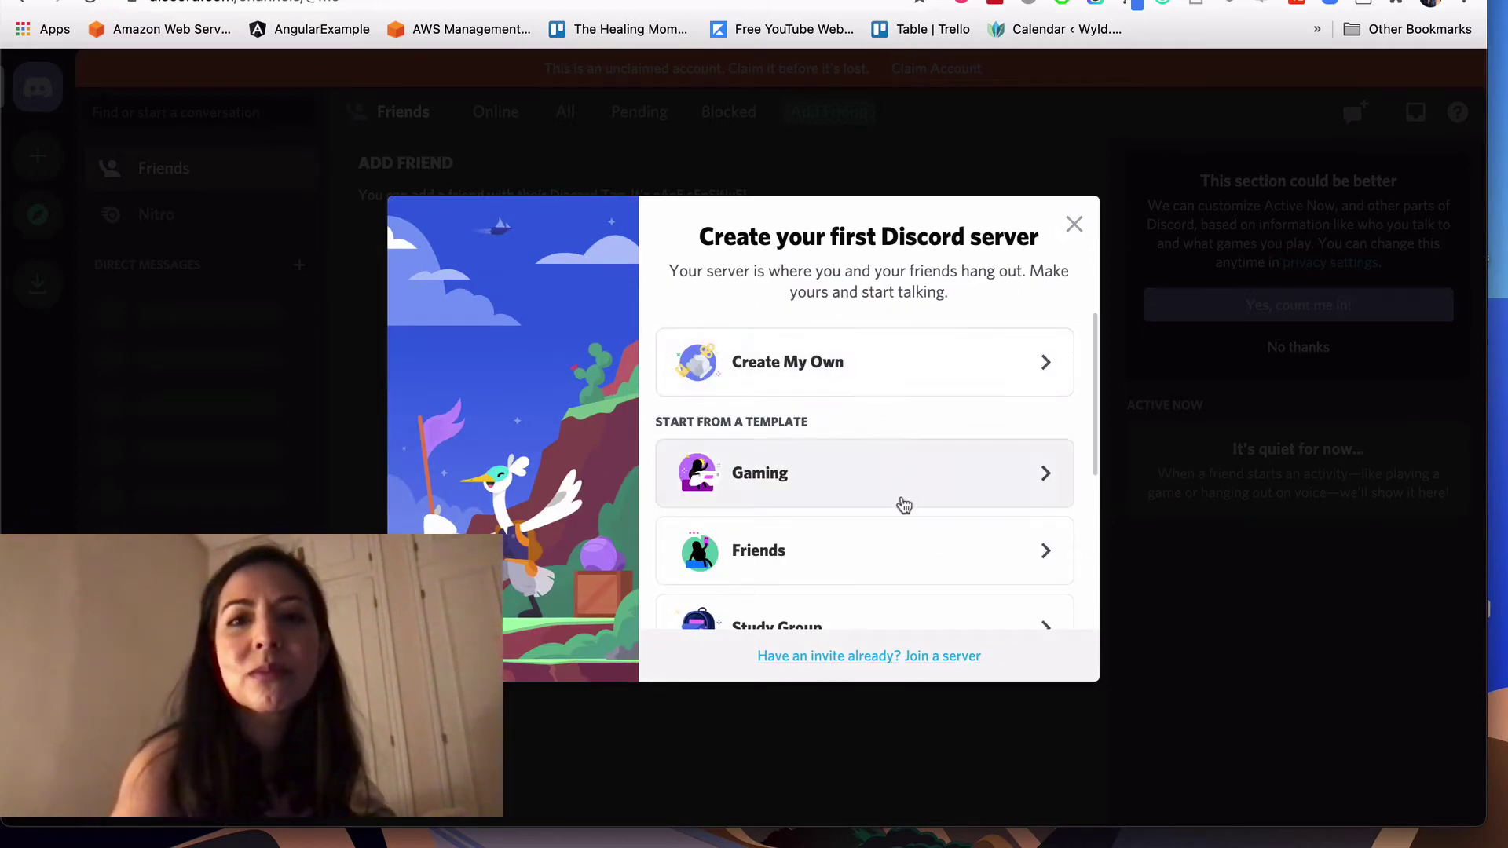
Step: Create your own server from scratch named 'RPbot server'
{"action": "scroll", "coordinate": [902, 390], "scroll_direction": "down", "scroll_amount": 2}
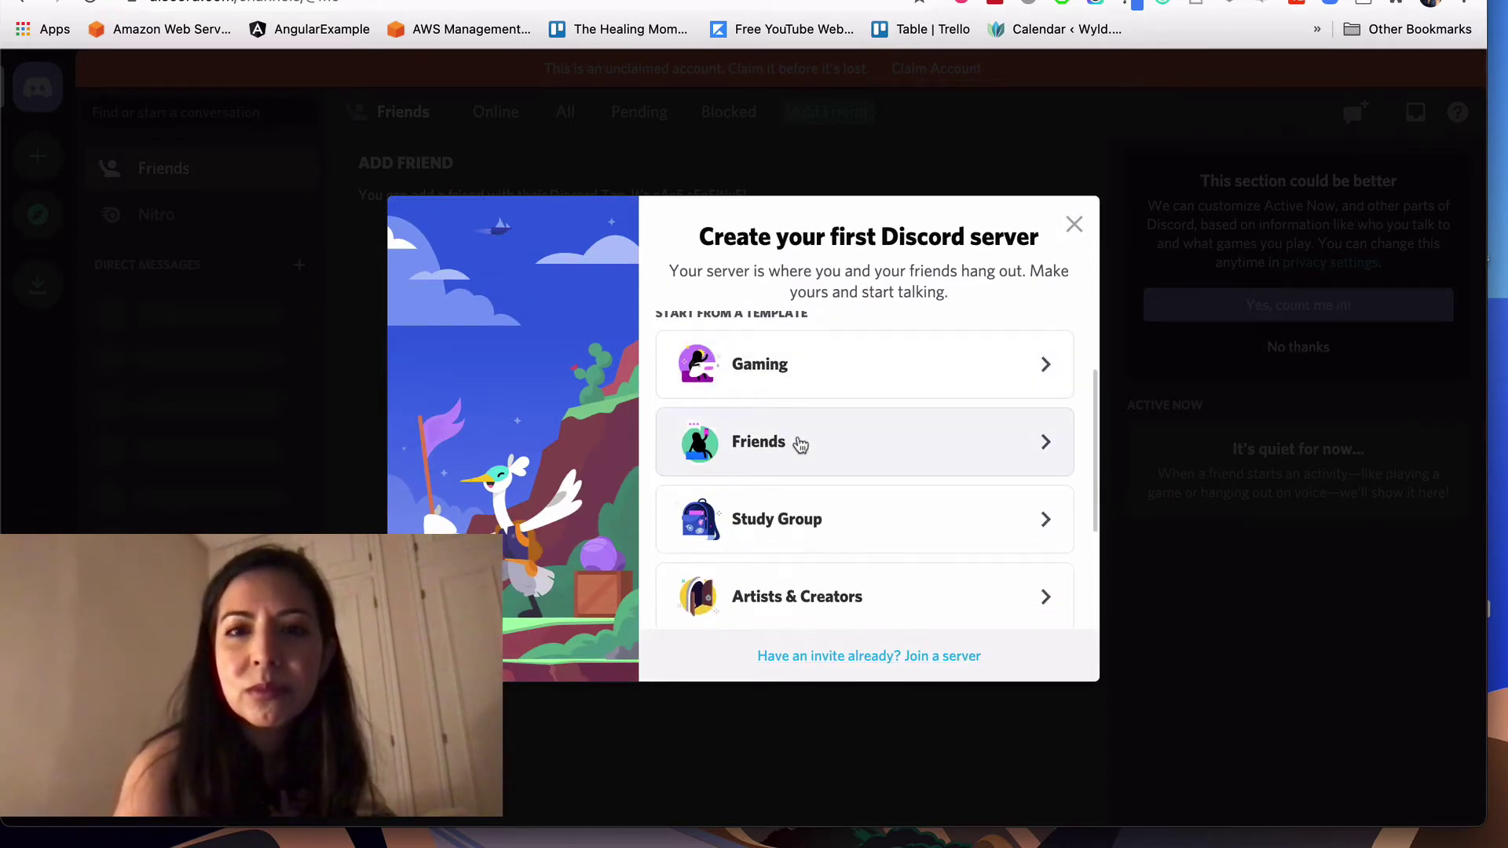
{"action": "scroll", "coordinate": [797, 517], "scroll_direction": "up", "scroll_amount": 2}
{"action": "left_click", "coordinate": [794, 362]}
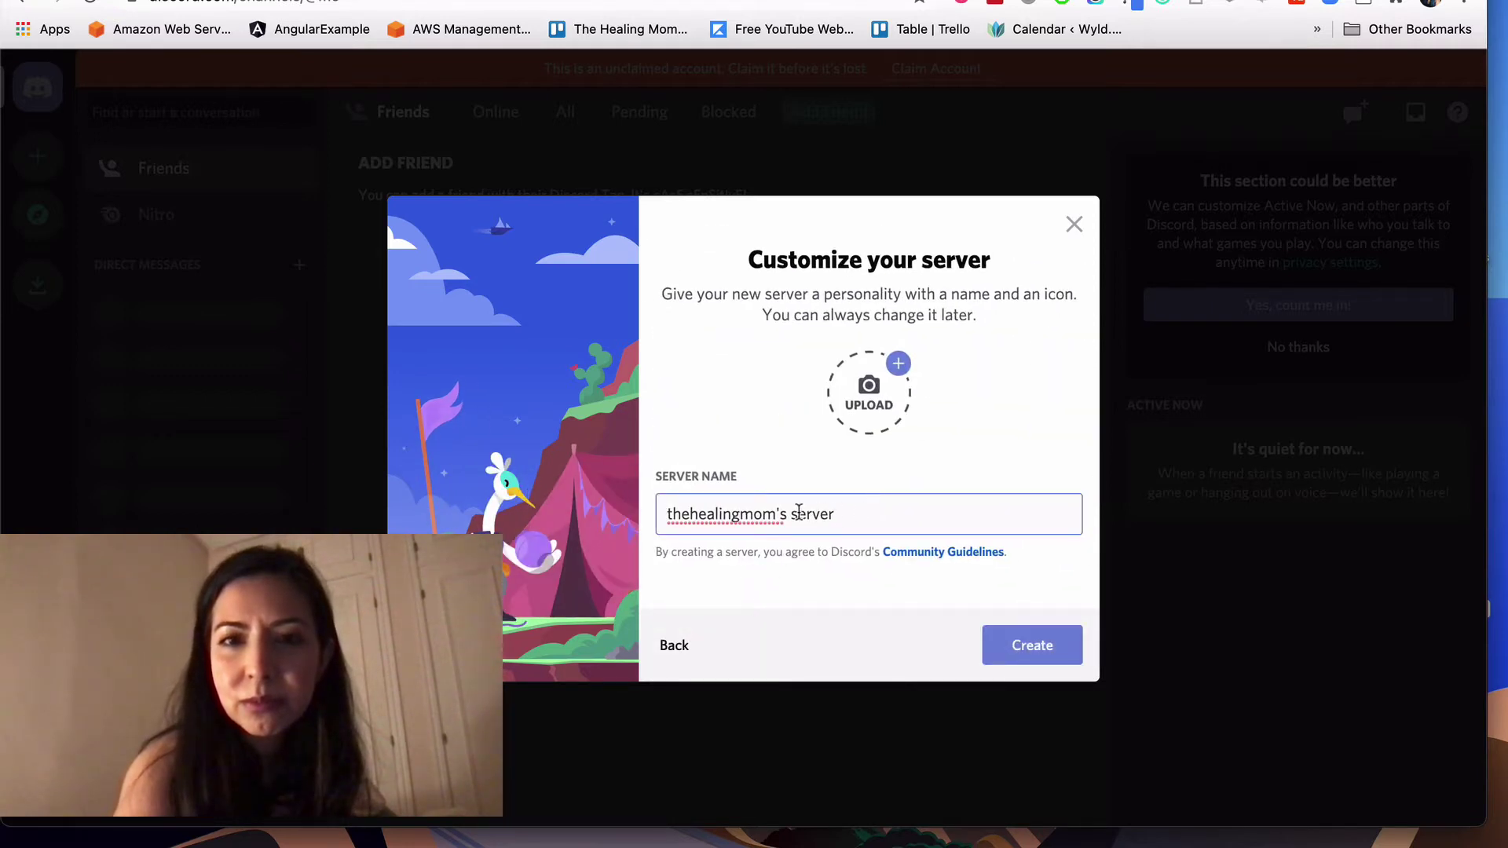
{"action": "type", "text": "`"}
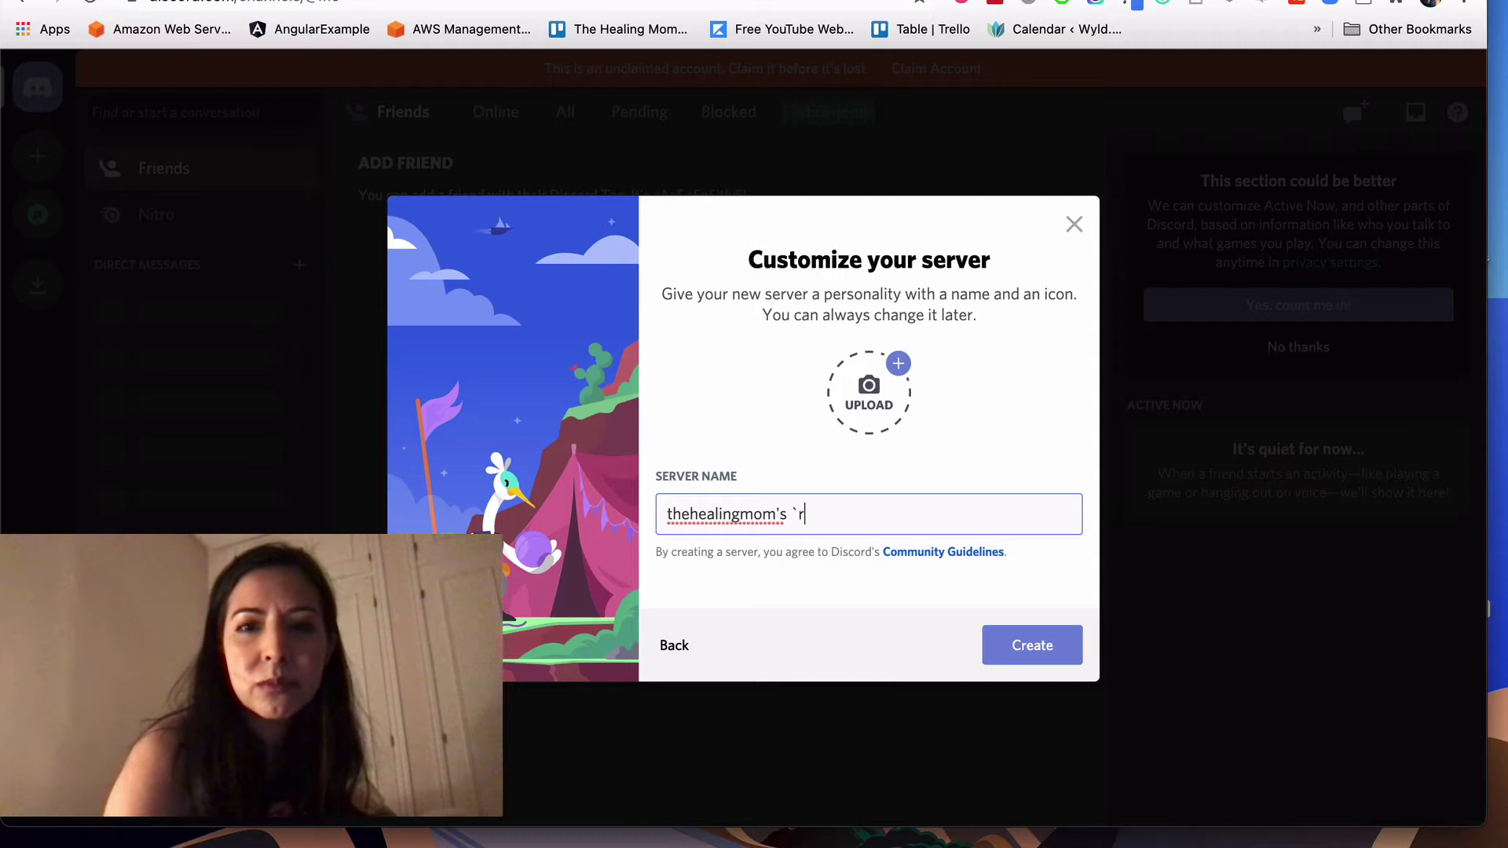
{"action": "key", "text": "BackSpace"}
{"action": "key", "text": "BackSpace"}
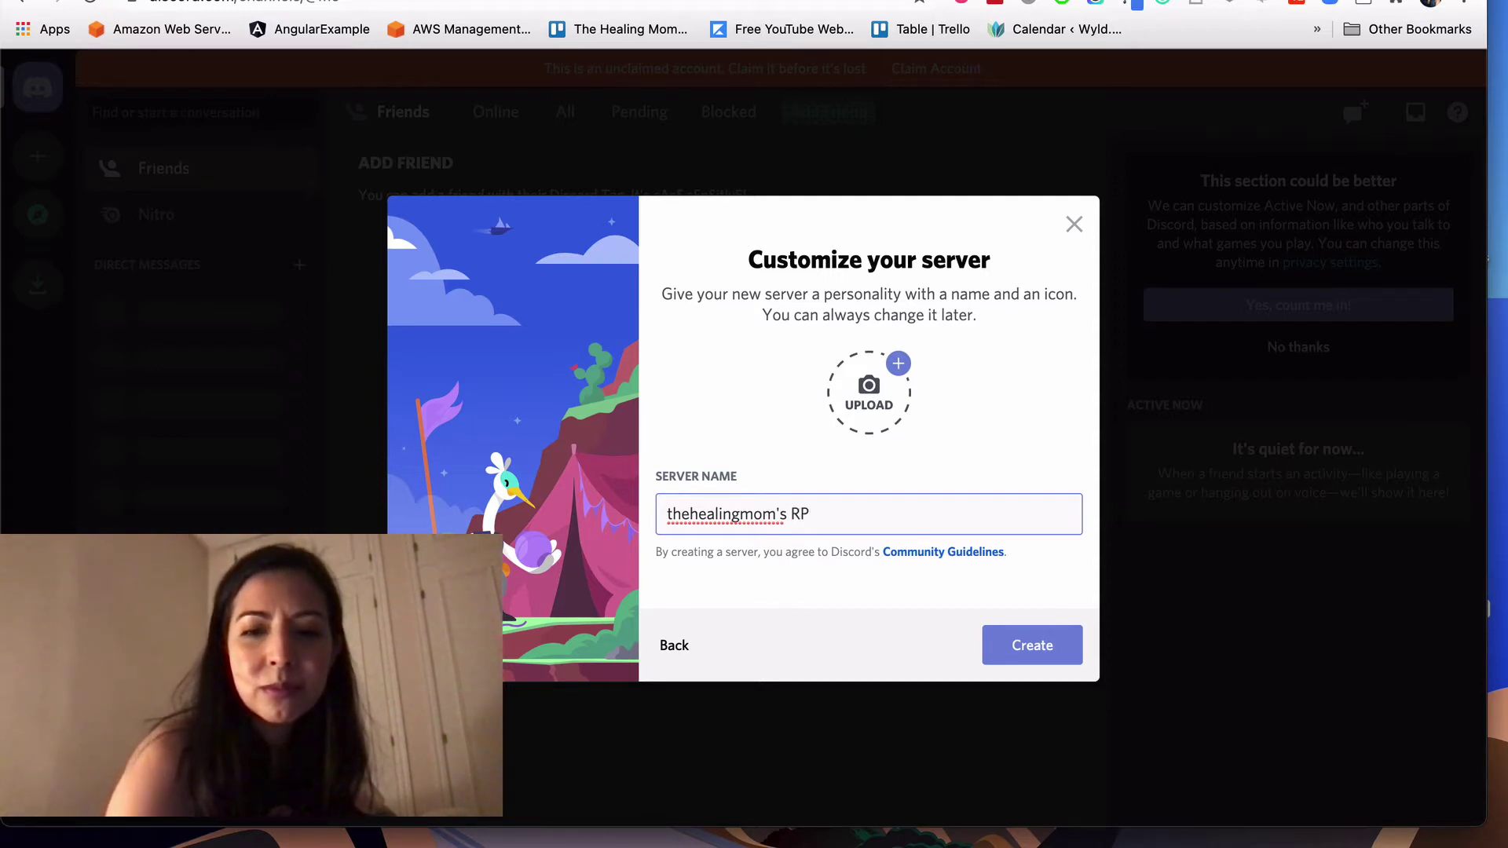
{"action": "type", "text": "RPbot serv"}
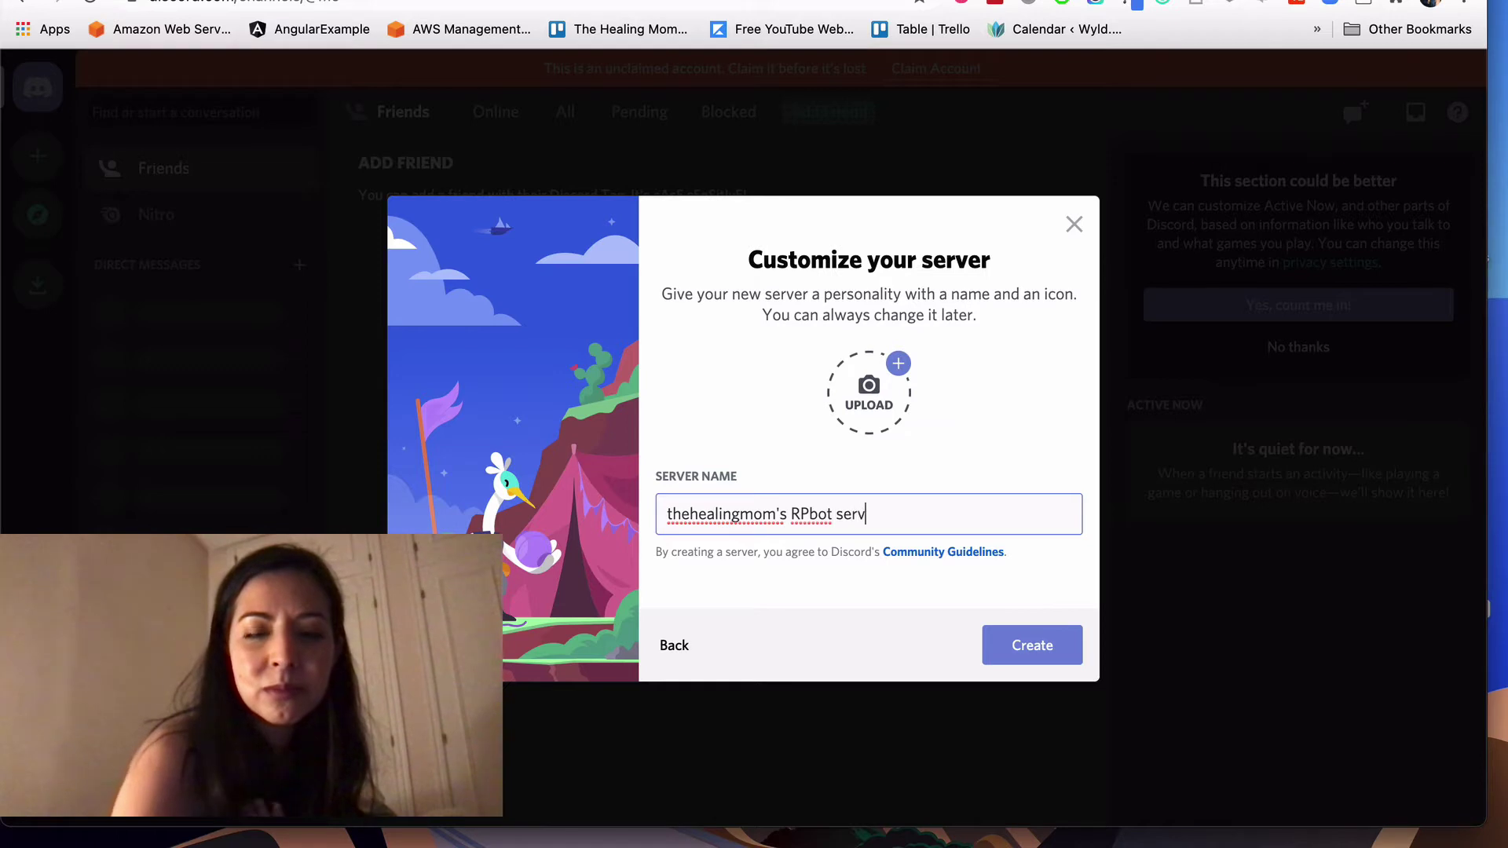
{"action": "type", "text": "er"}
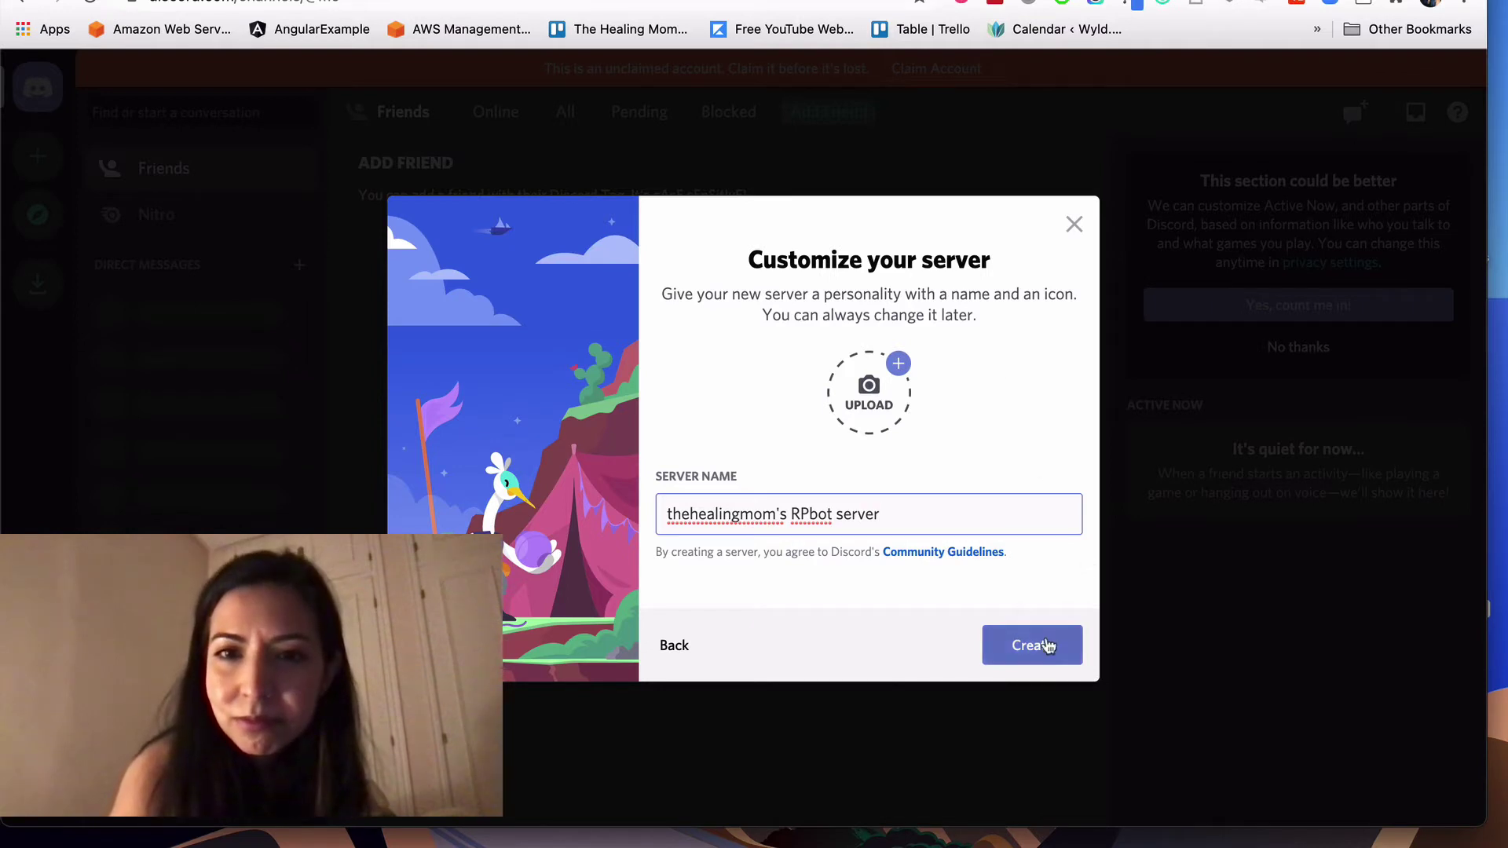
{"action": "left_click", "coordinate": [1052, 650]}
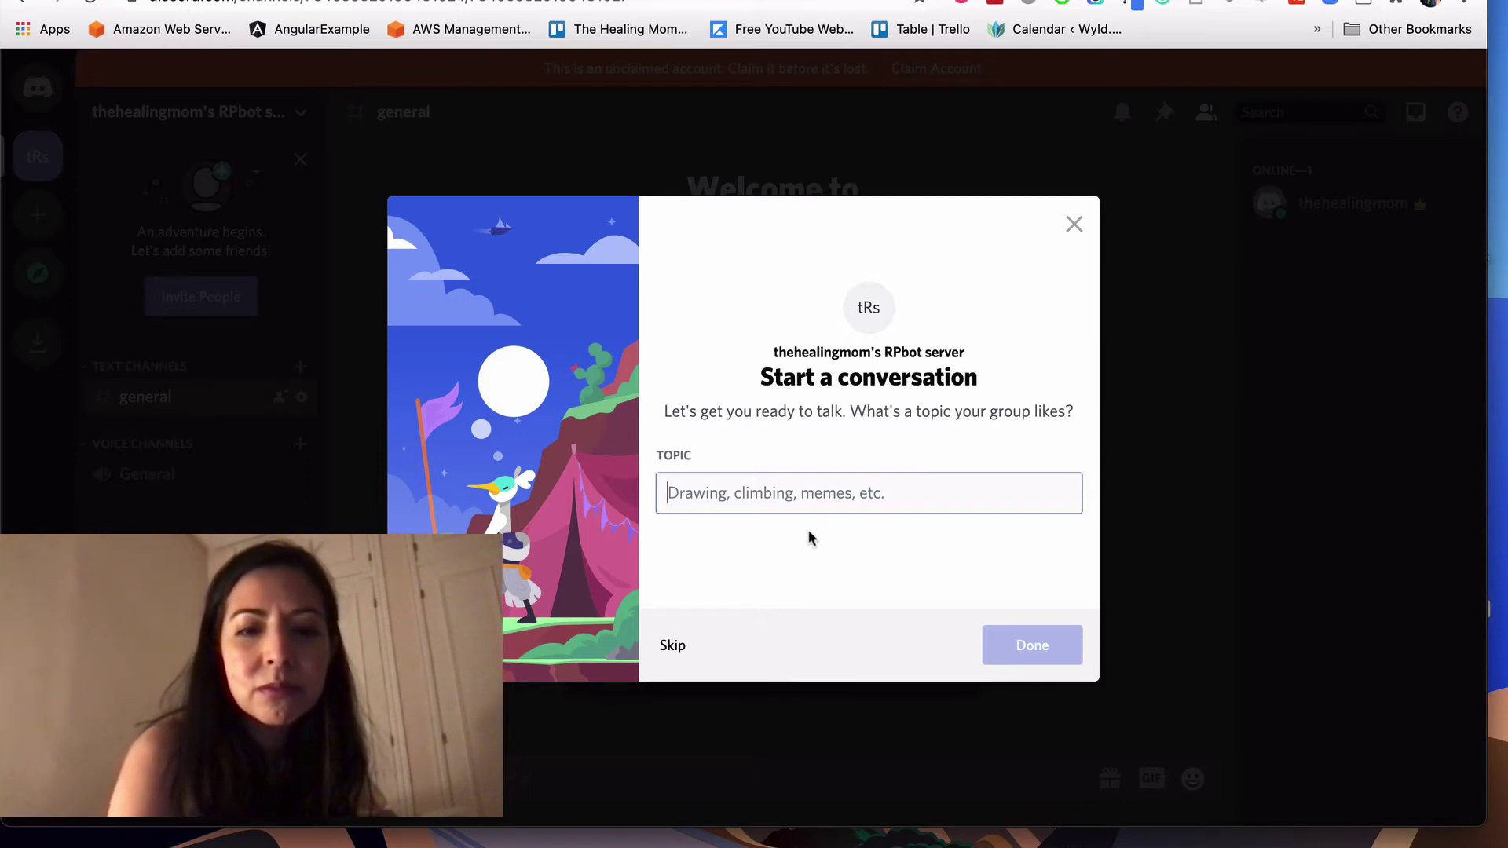
Step: Set the conversation topic to 'Texts' and go to the new server
{"action": "type", "text": "Texts"}
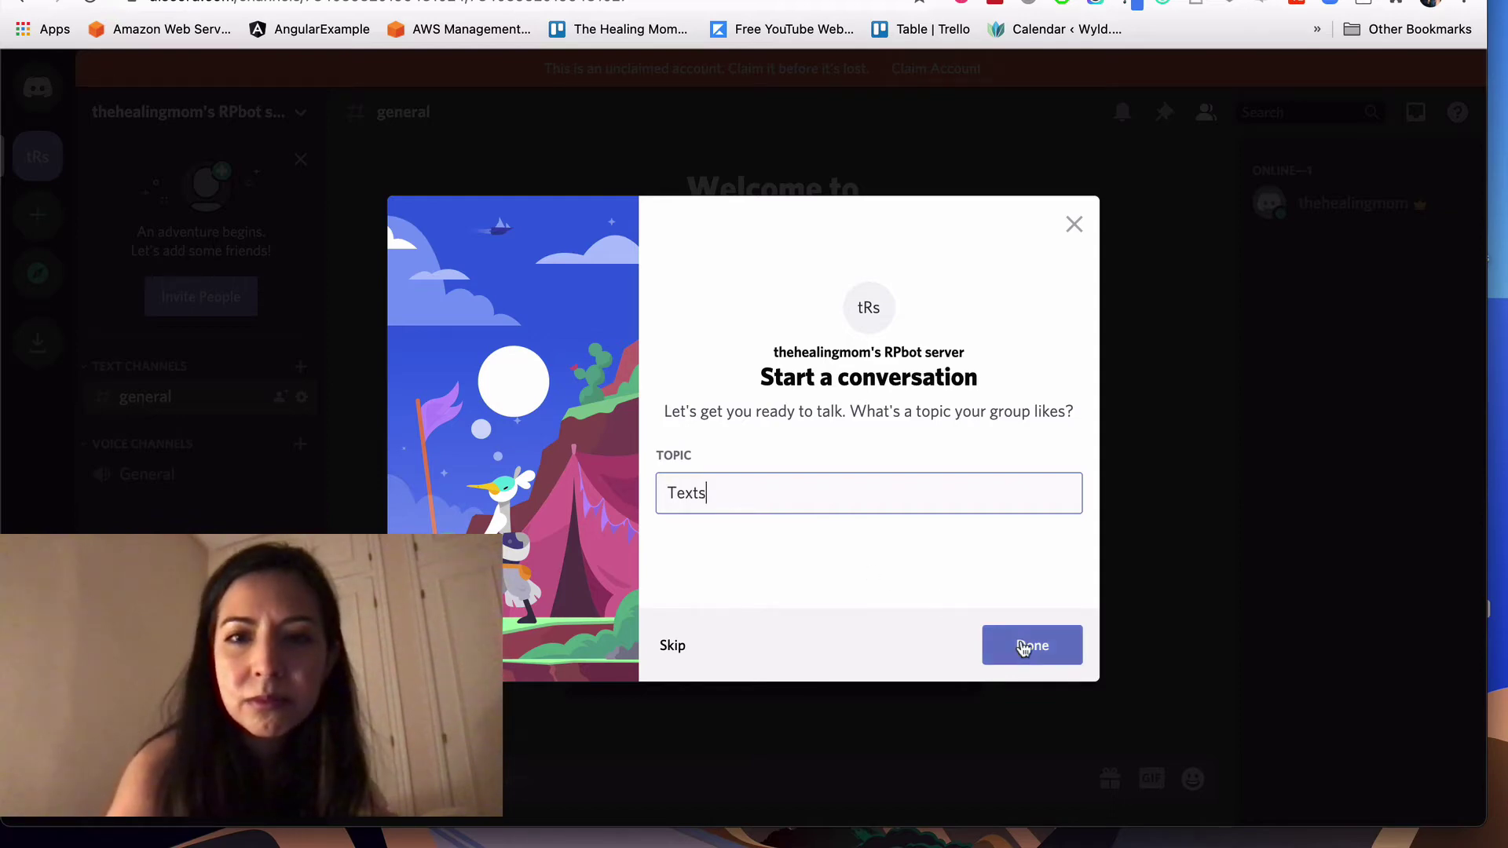
{"action": "left_click", "coordinate": [1020, 639]}
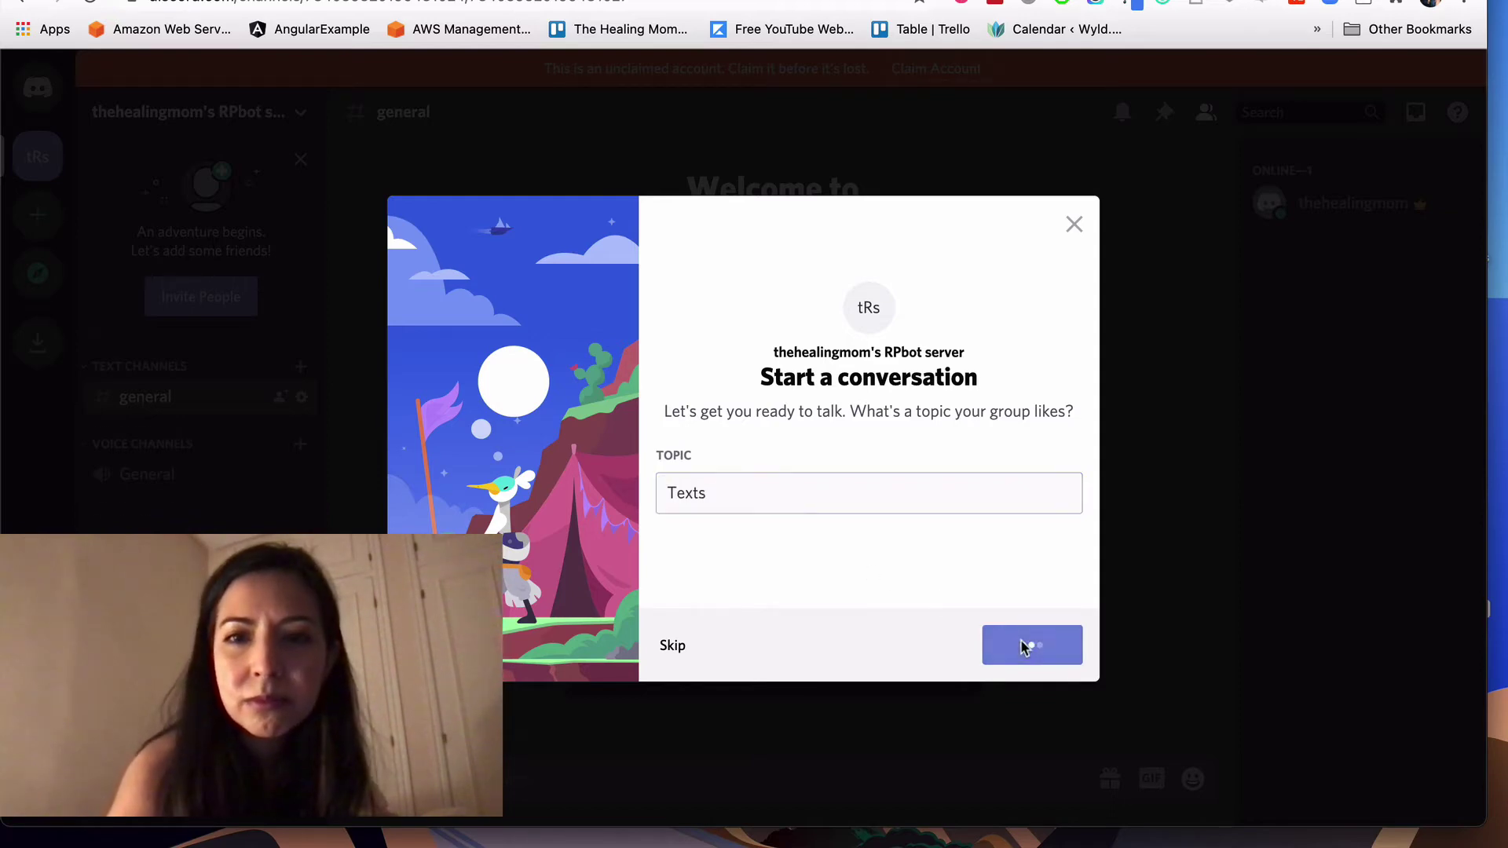
{"action": "left_click", "coordinate": [743, 481]}
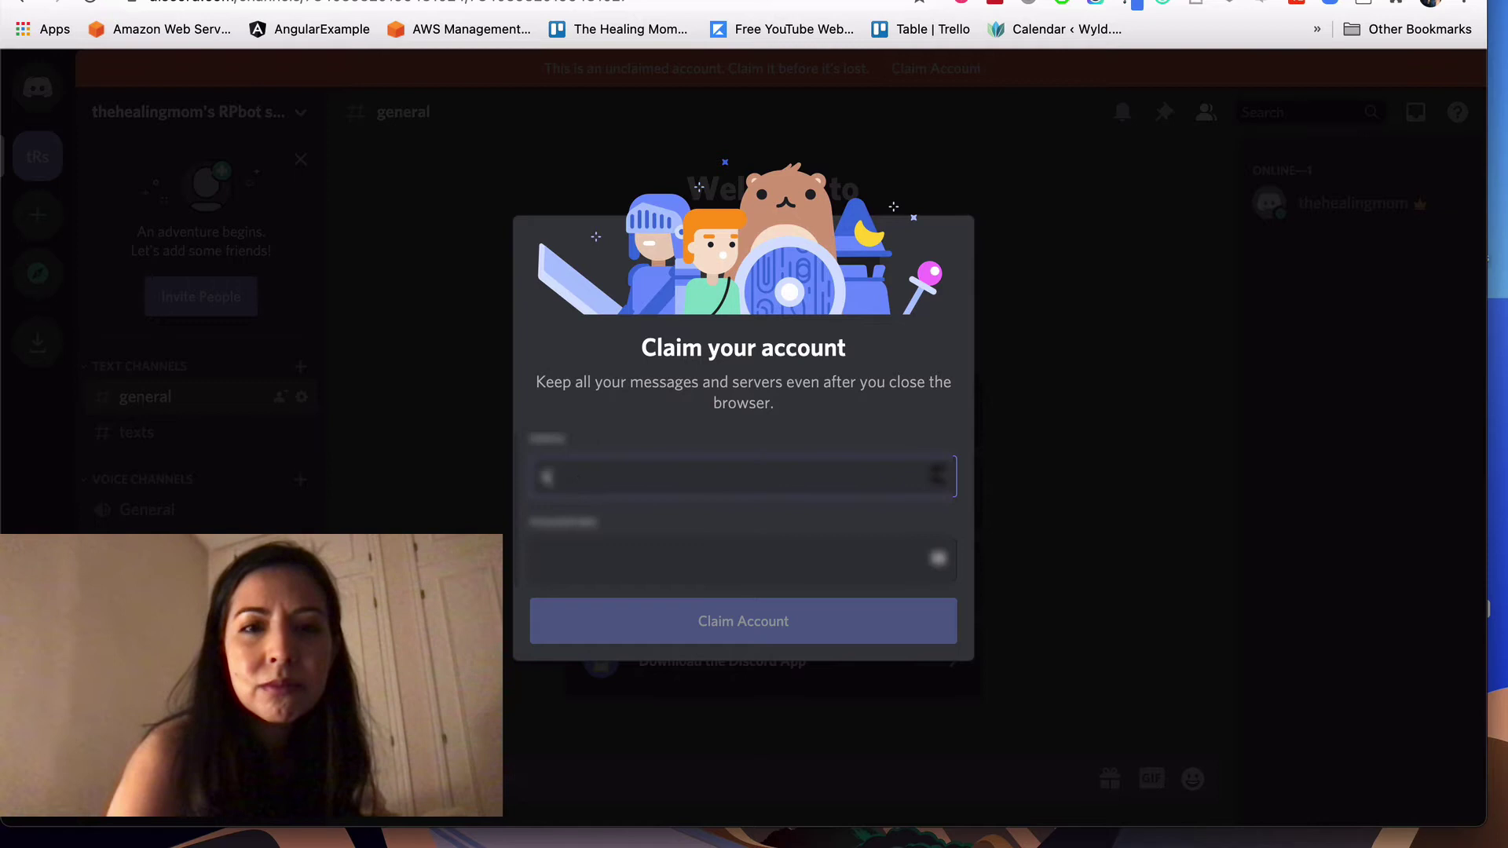
Step: Claim the account by entering the e-mail address and the saved account password
{"action": "type", "text": "the"}
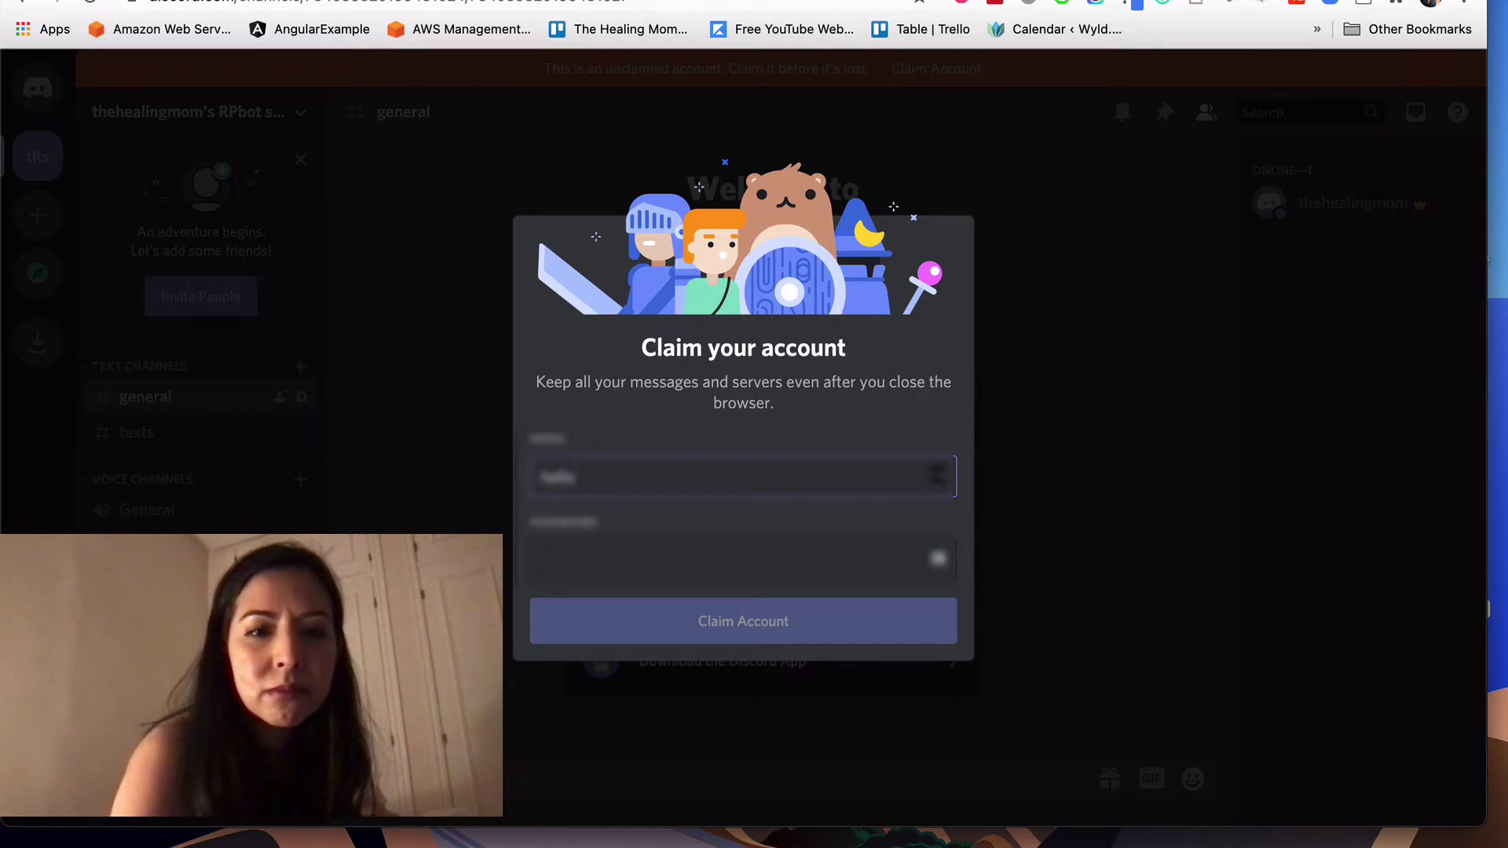
{"action": "type", "text": "eali"}
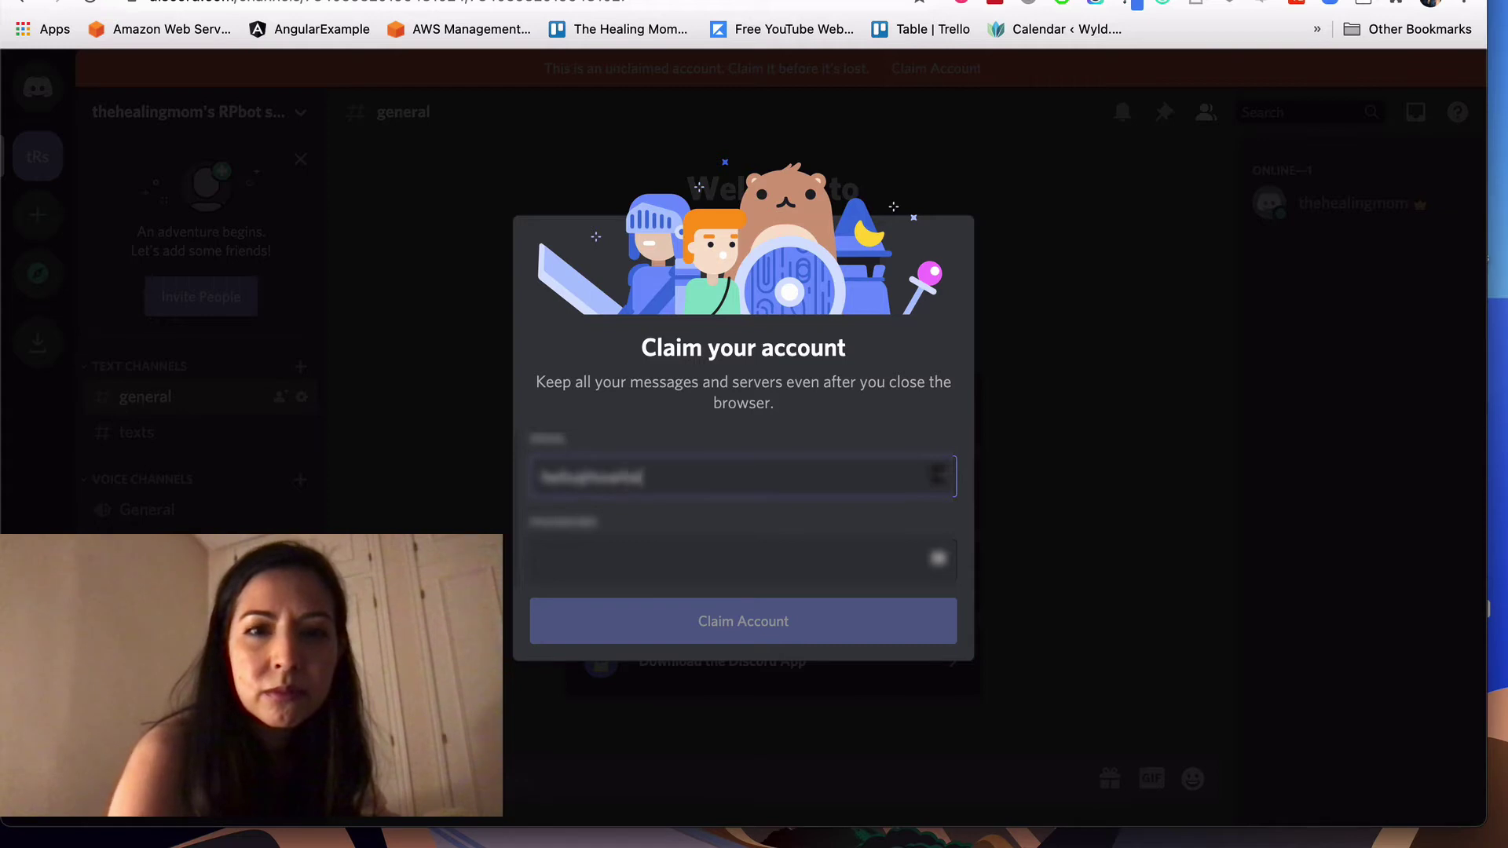
{"action": "type", "text": "n"}
{"action": "key", "text": "BackSpace"}
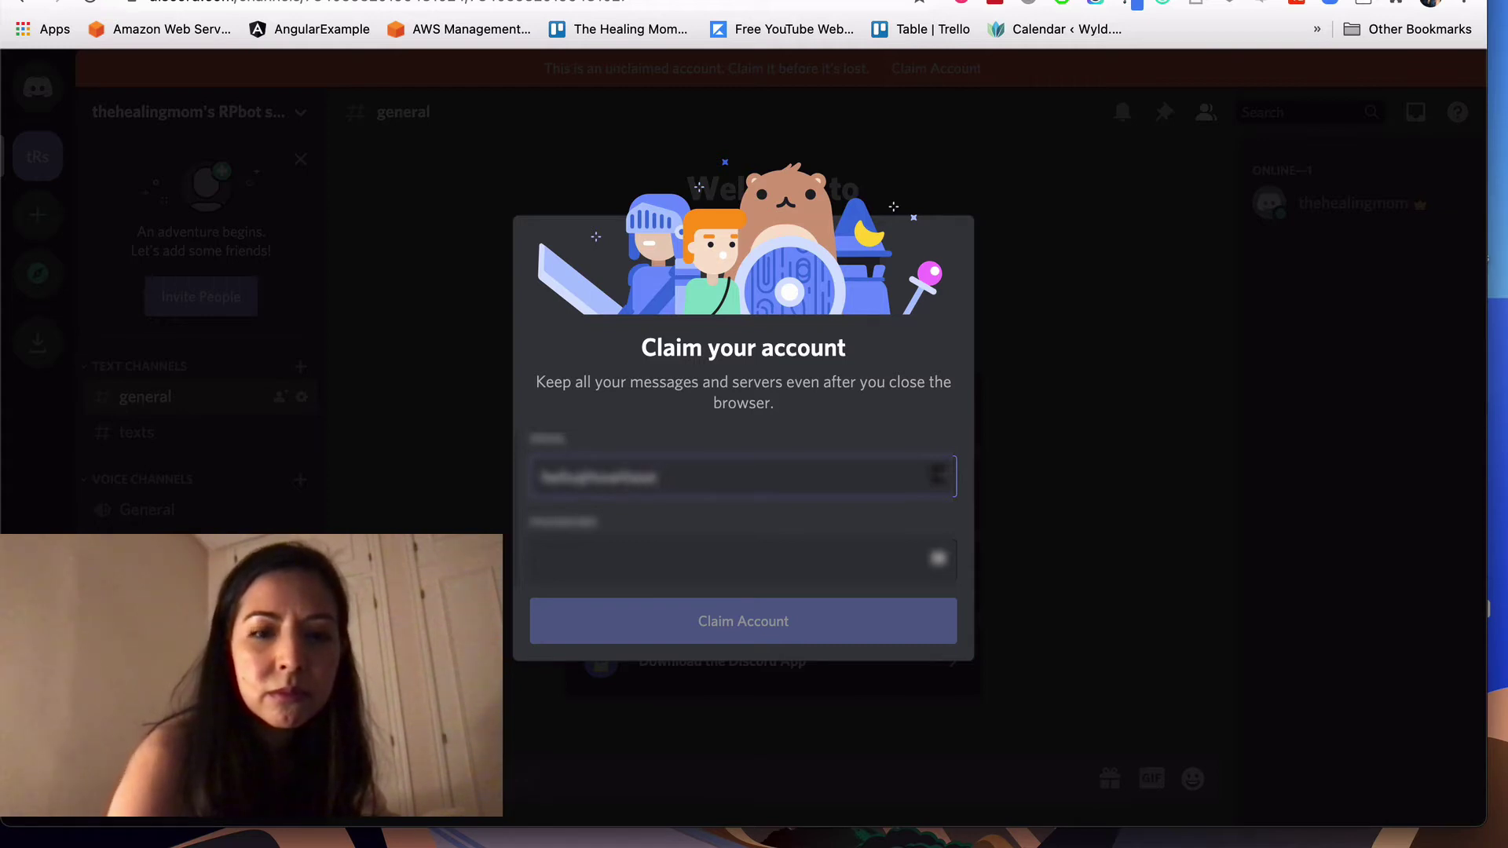
{"action": "type", "text": "ngl"}
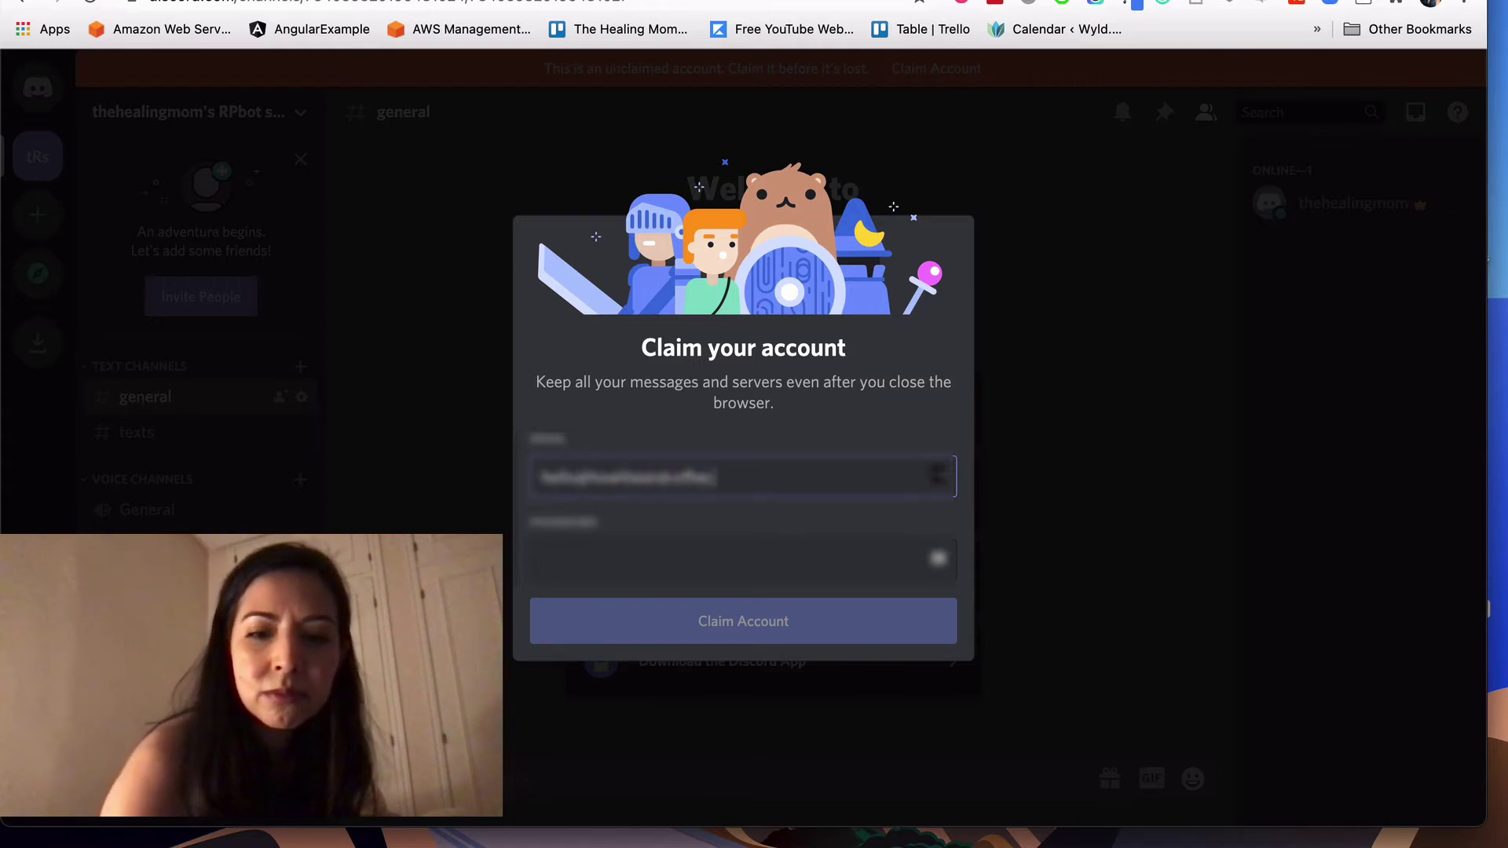
{"action": "left_click", "coordinate": [547, 578]}
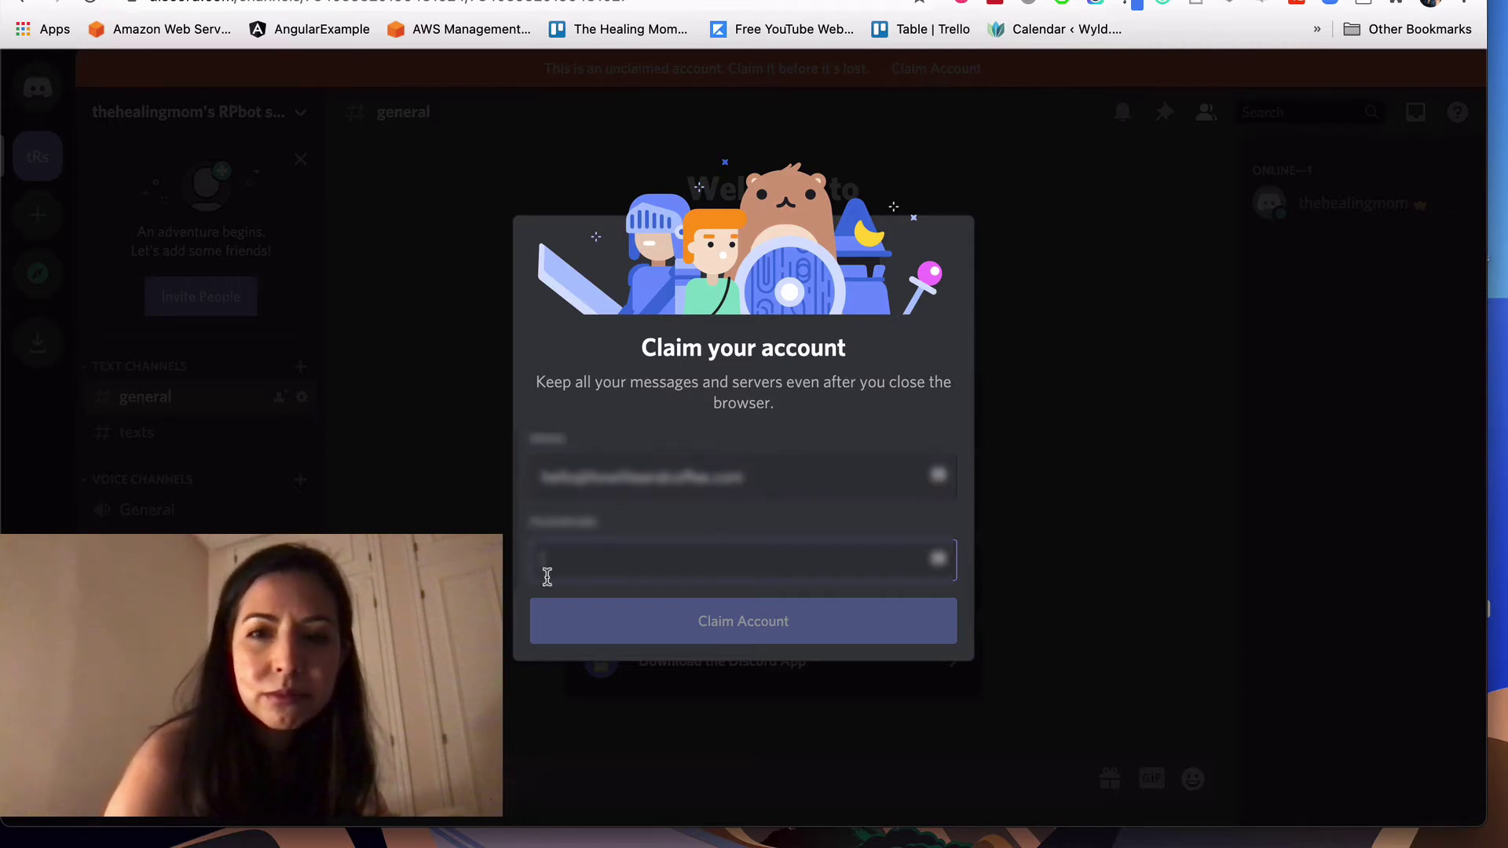
{"action": "left_click", "coordinate": [938, 558]}
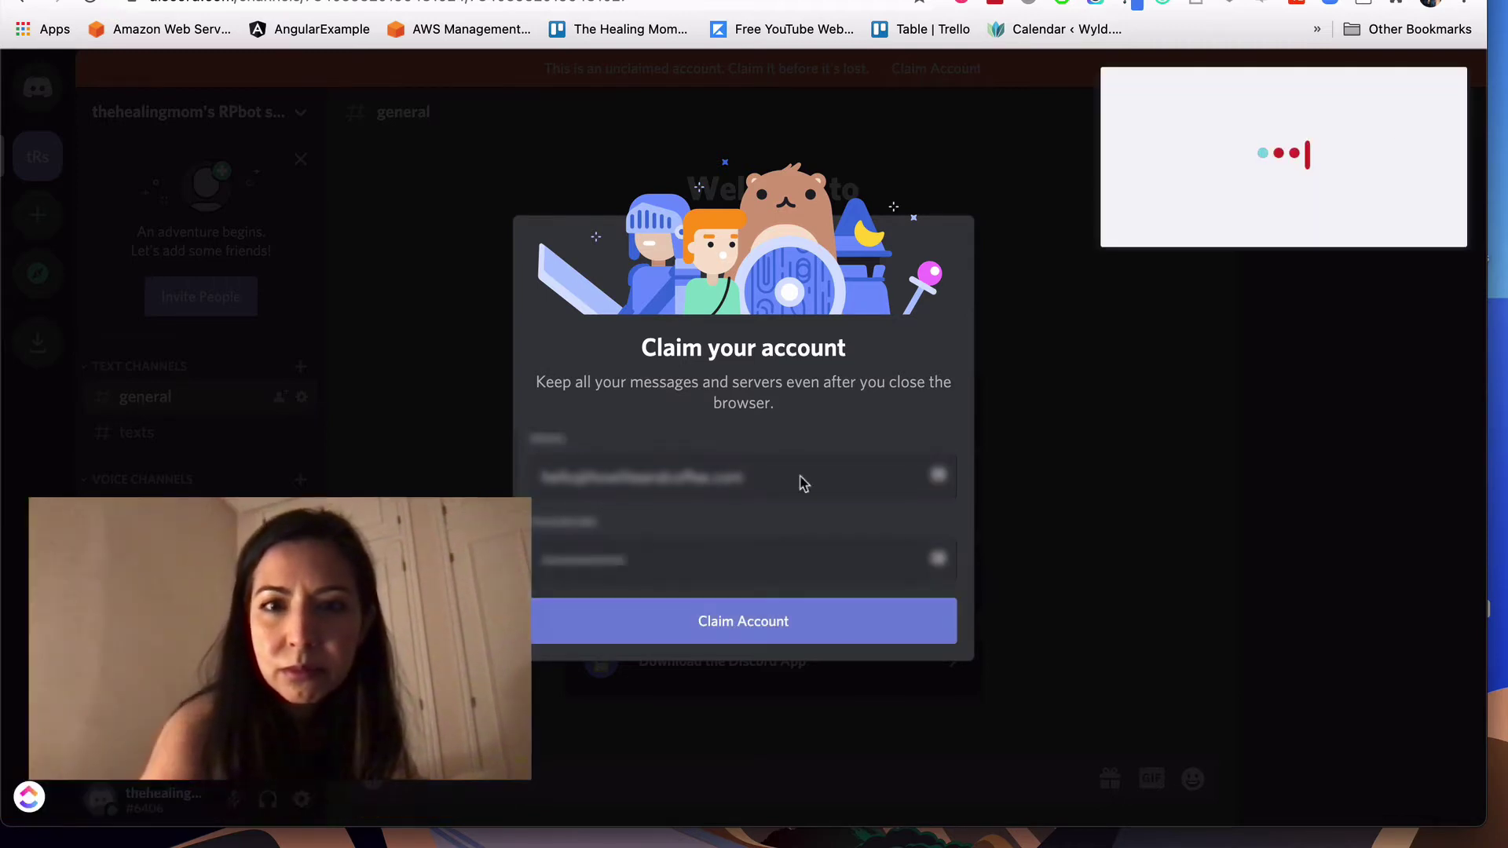
{"action": "left_click", "coordinate": [716, 626]}
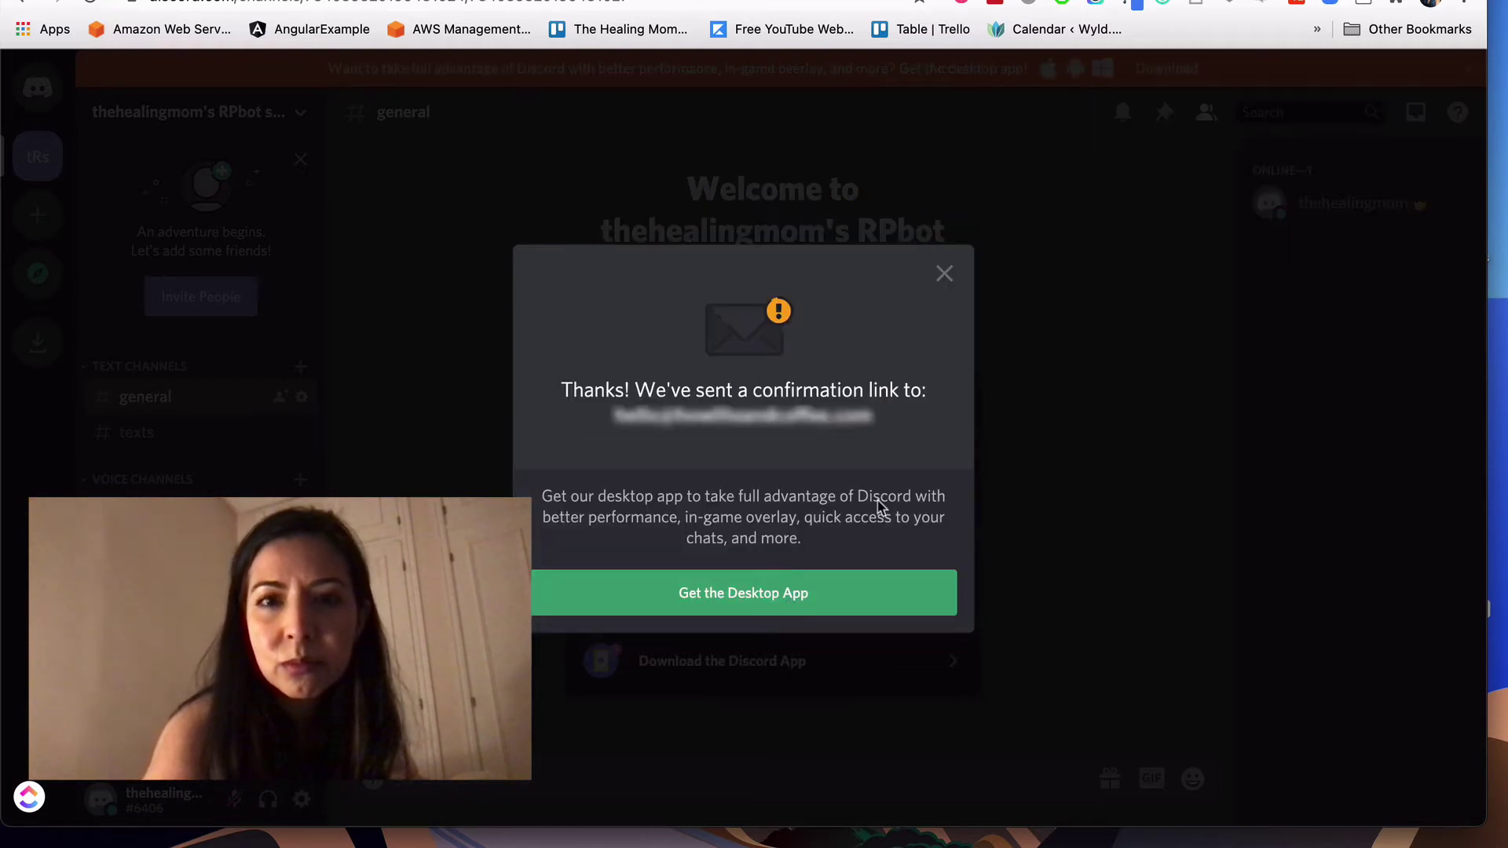
Step: Dismiss the confirmation and search for 'tupperbox' in a new tab
{"action": "left_click", "coordinate": [944, 274]}
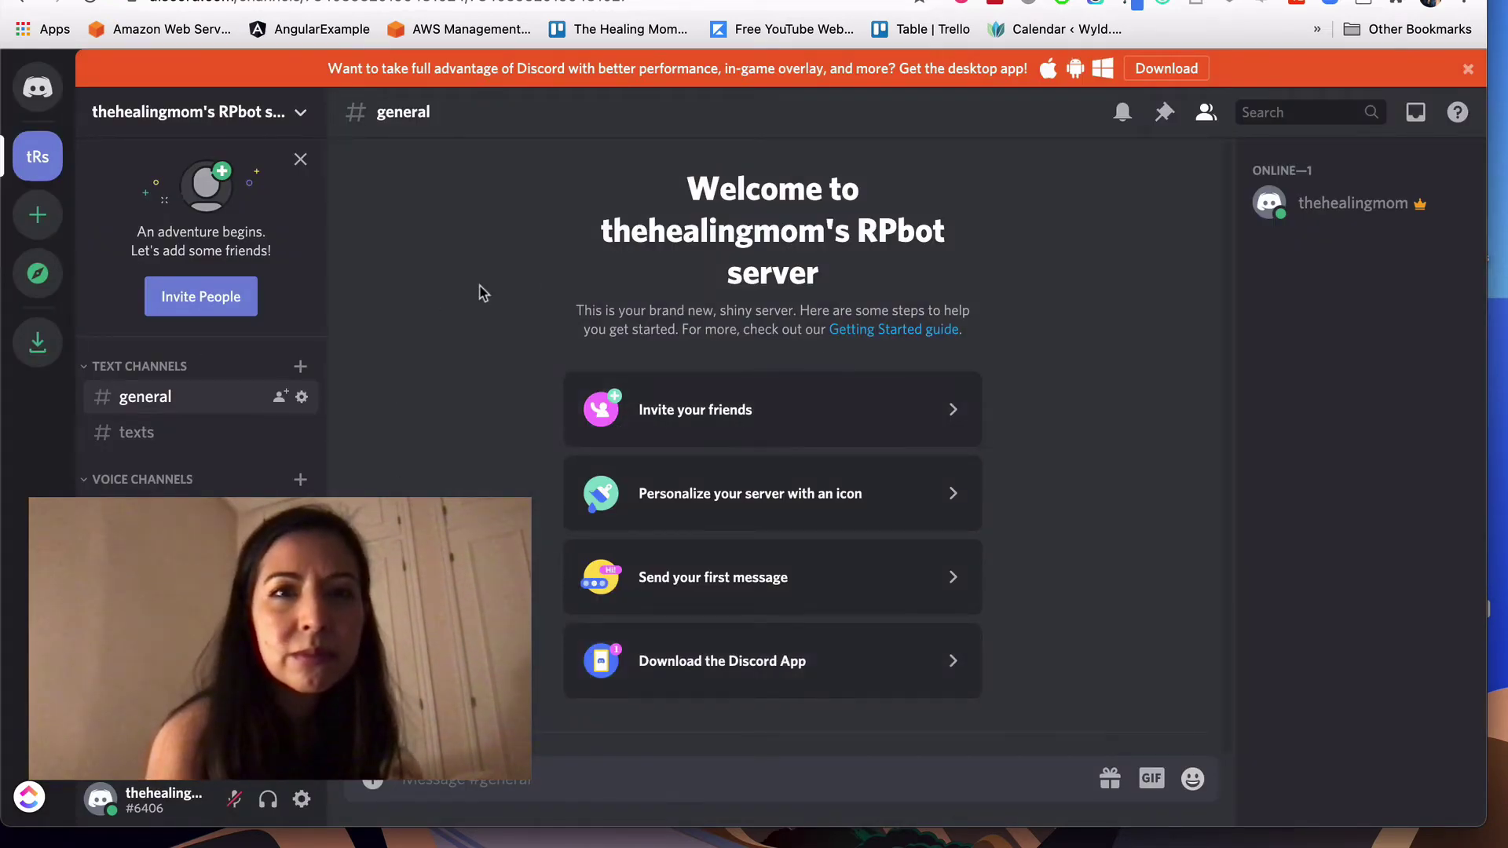
{"action": "key", "text": "super+t"}
{"action": "type", "text": "tupp"}
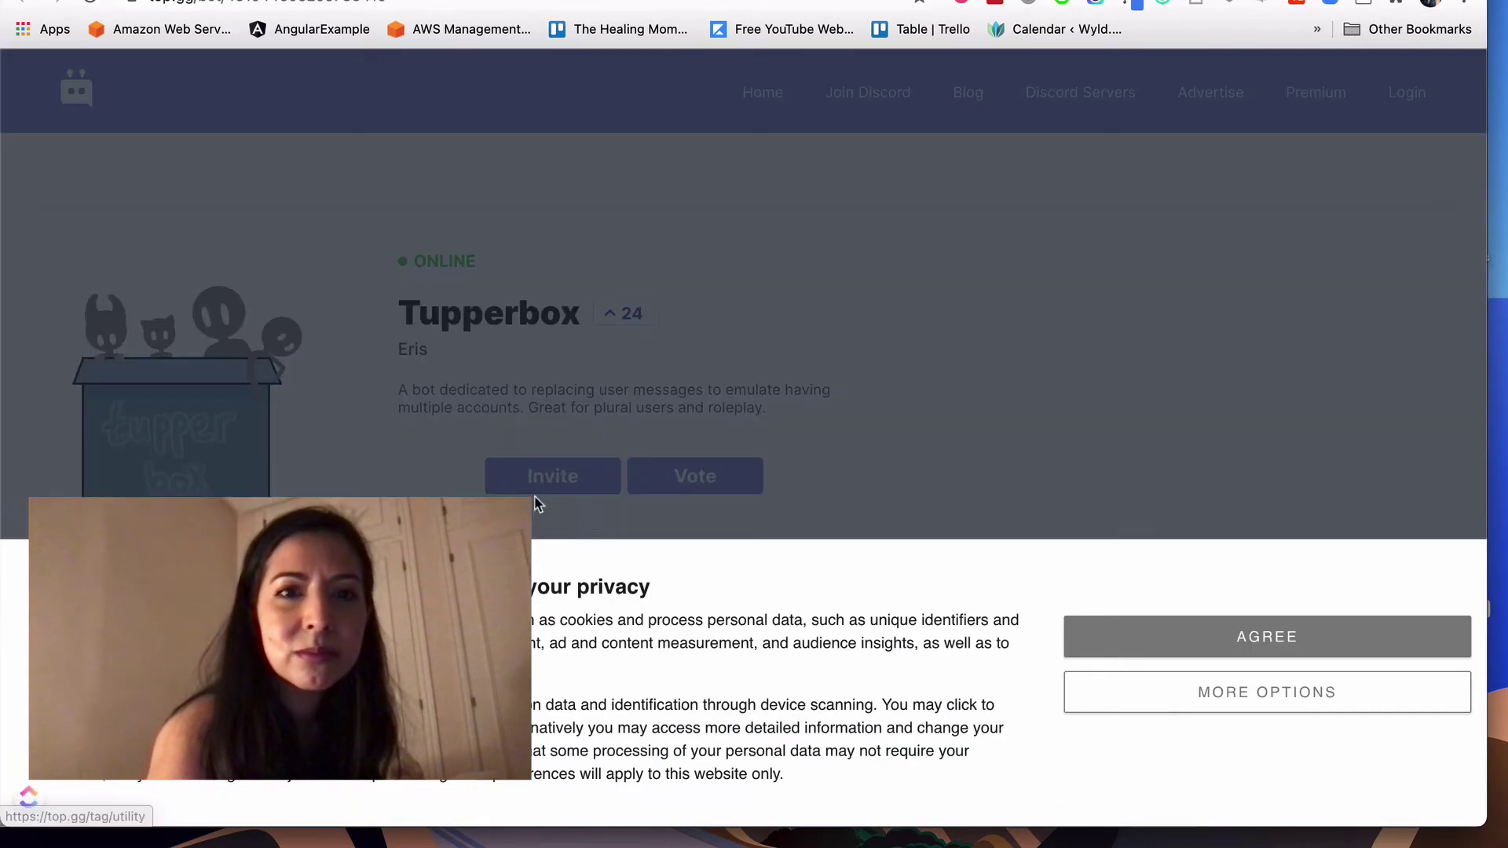
Step: Accept top.gg's privacy terms and invite Tupperbox to the RPbot server, authorizing its permissions
{"action": "left_click", "coordinate": [1157, 642]}
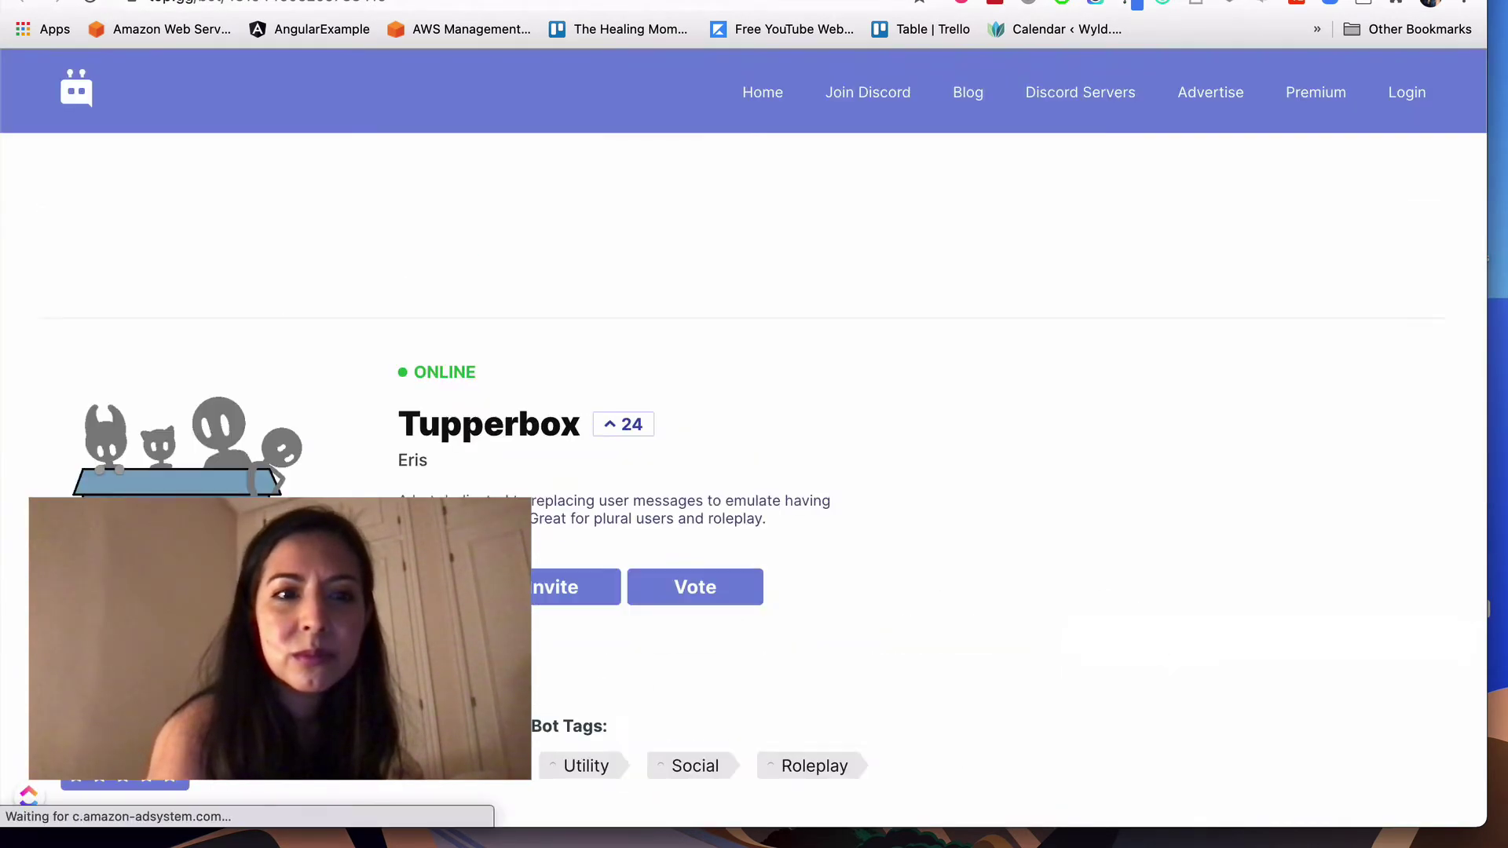
{"action": "left_click", "coordinate": [576, 503]}
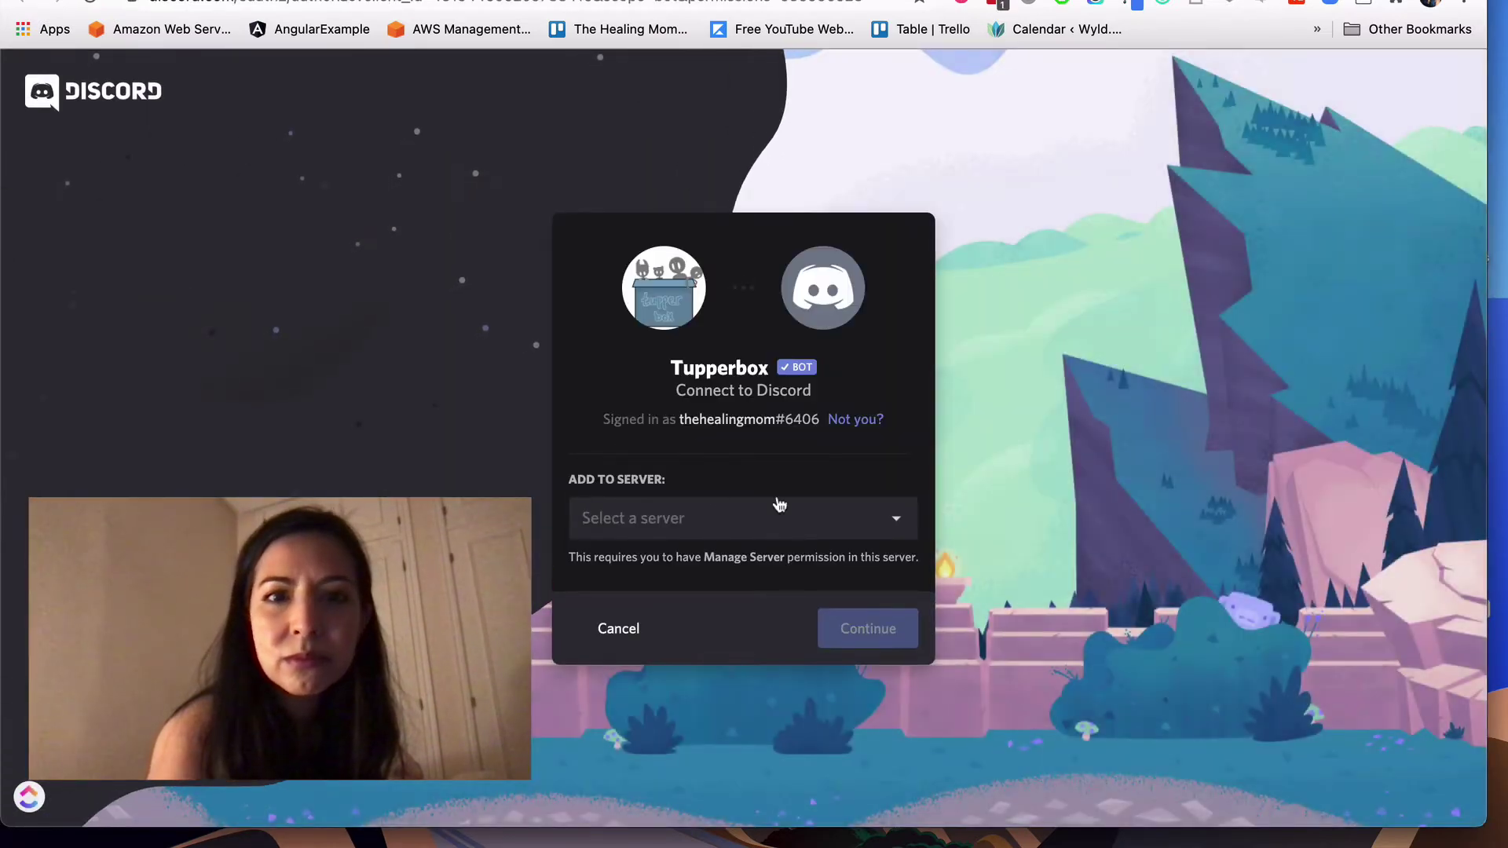
{"action": "left_click", "coordinate": [676, 531]}
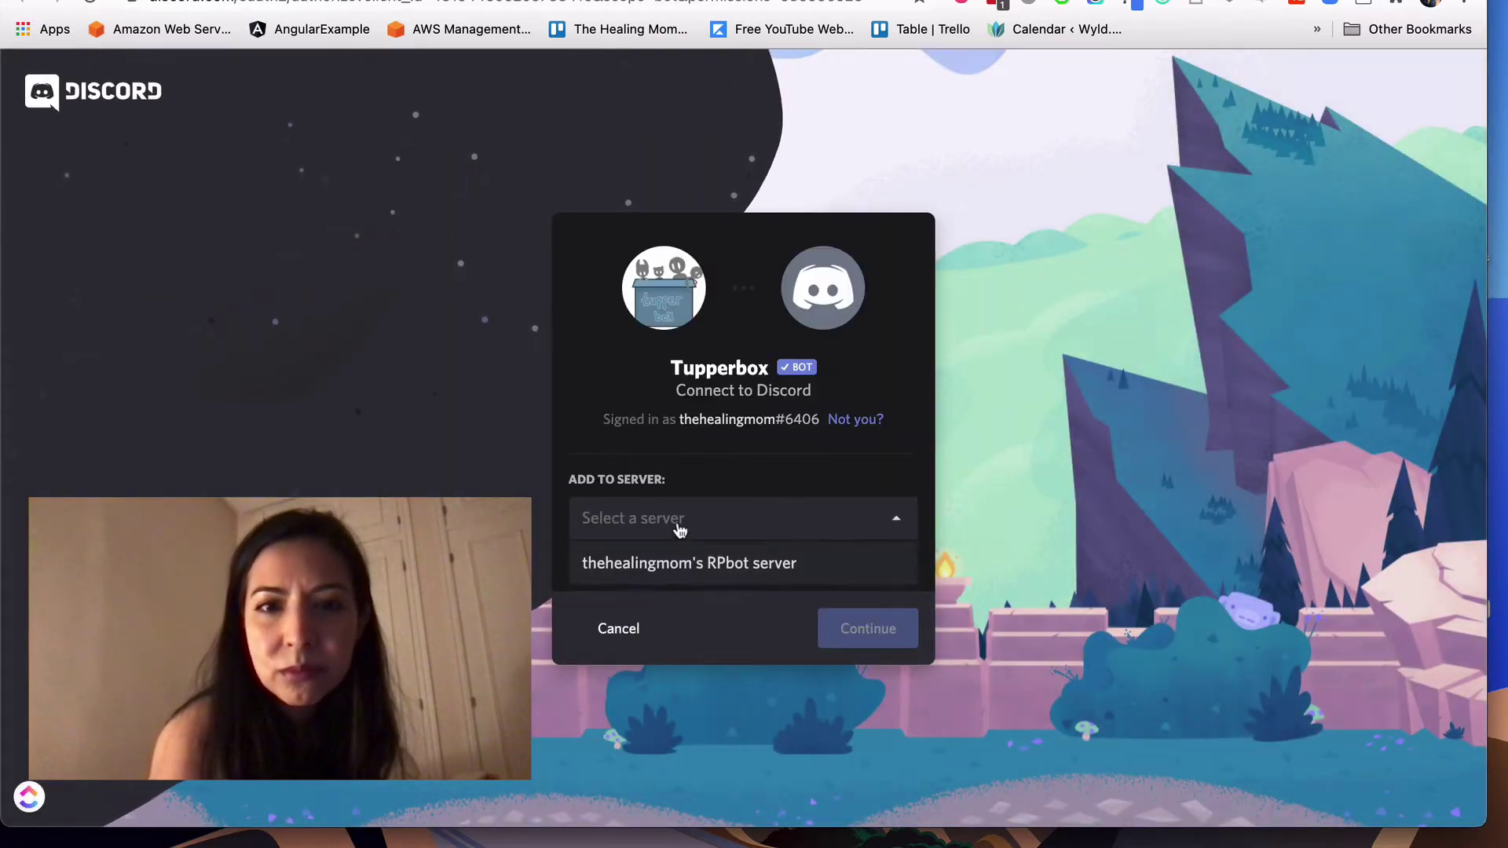
{"action": "left_click", "coordinate": [684, 563]}
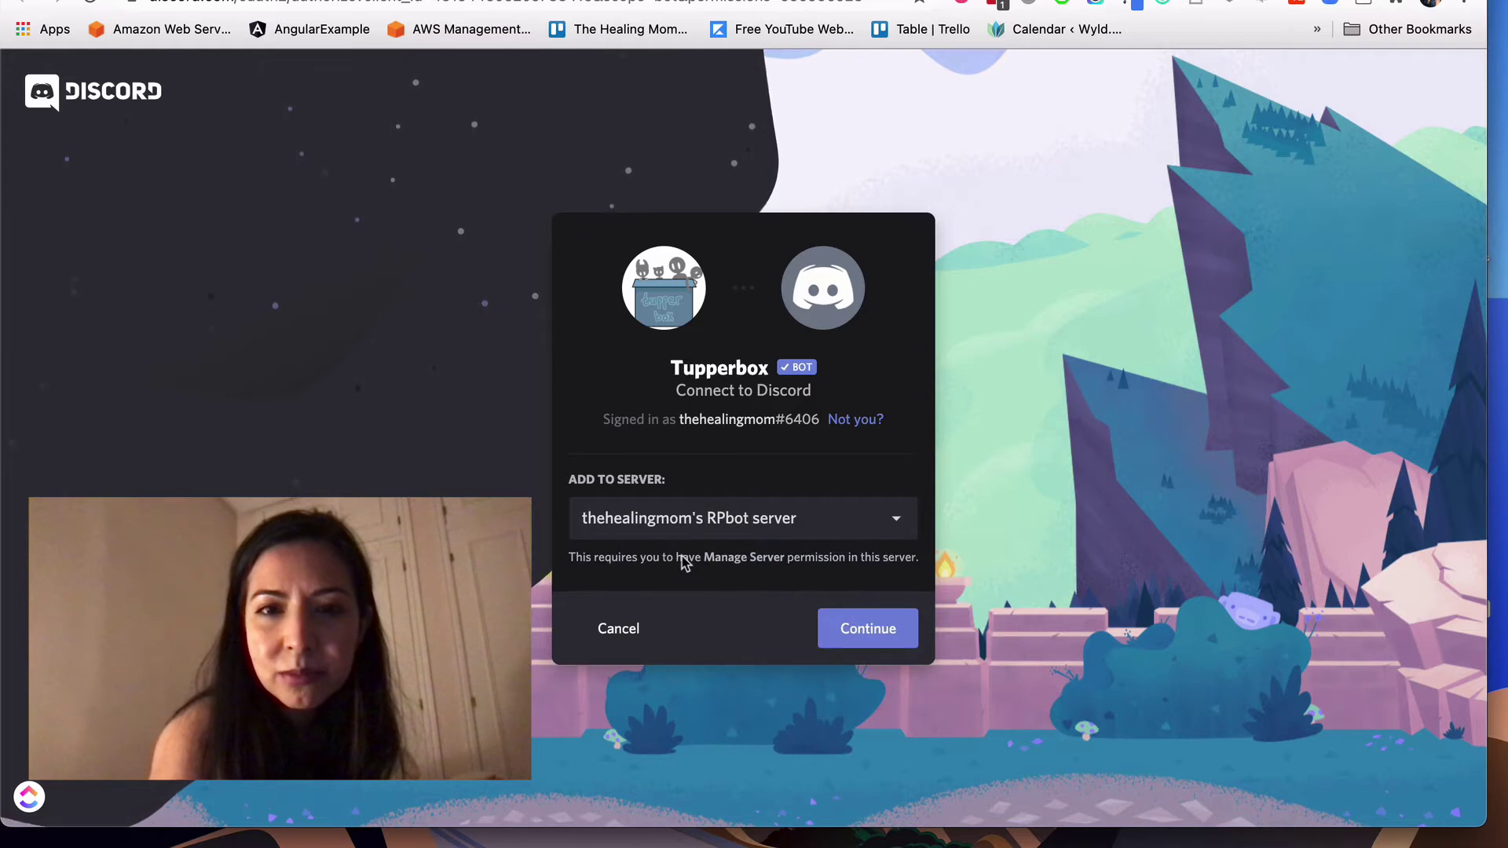
{"action": "left_click", "coordinate": [876, 651]}
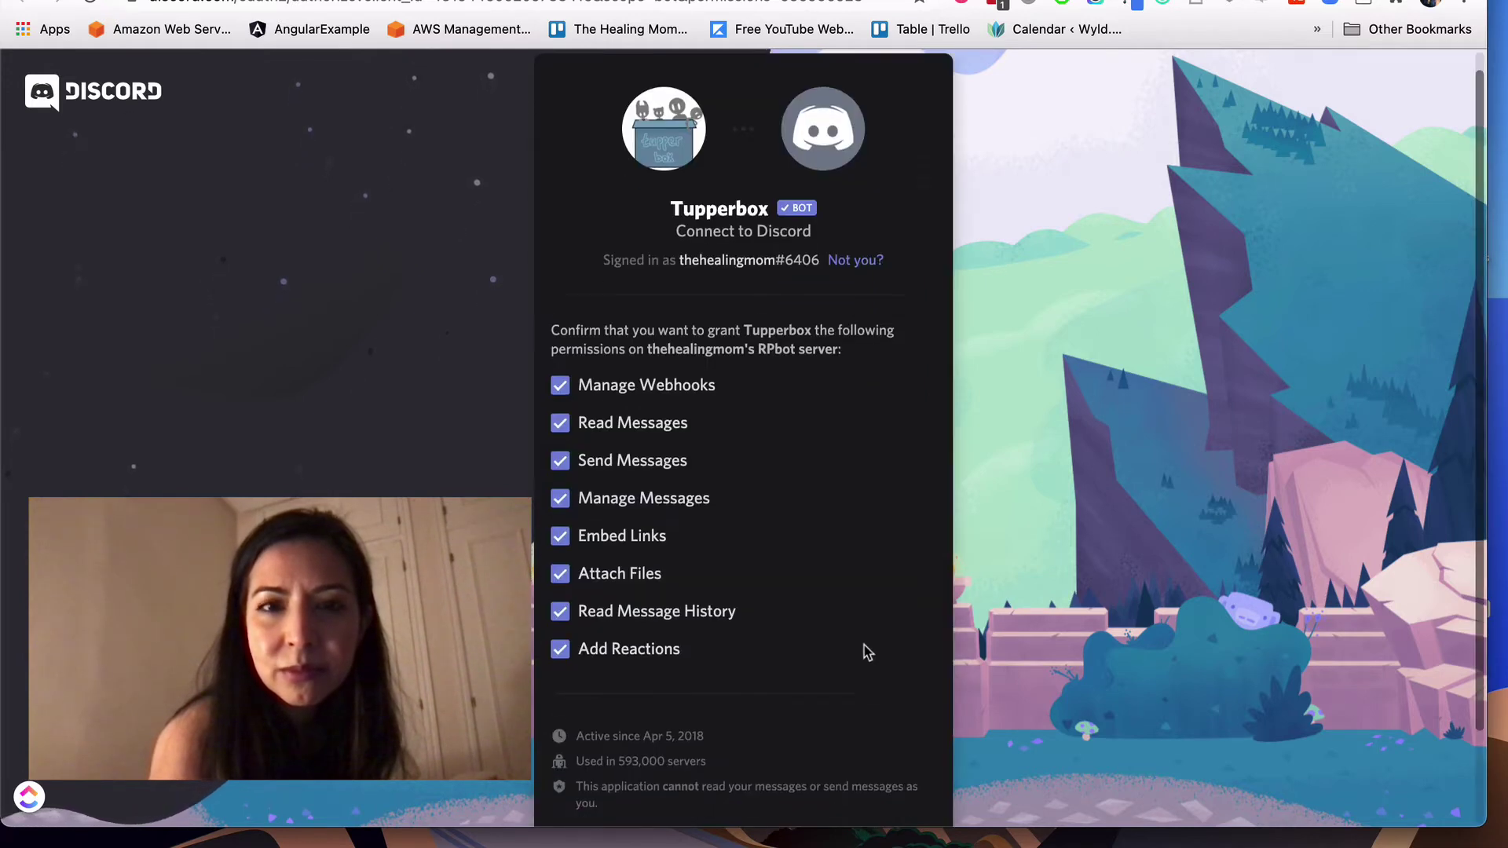
{"action": "scroll", "coordinate": [872, 650], "scroll_direction": "down", "scroll_amount": 3}
{"action": "left_click", "coordinate": [858, 766]}
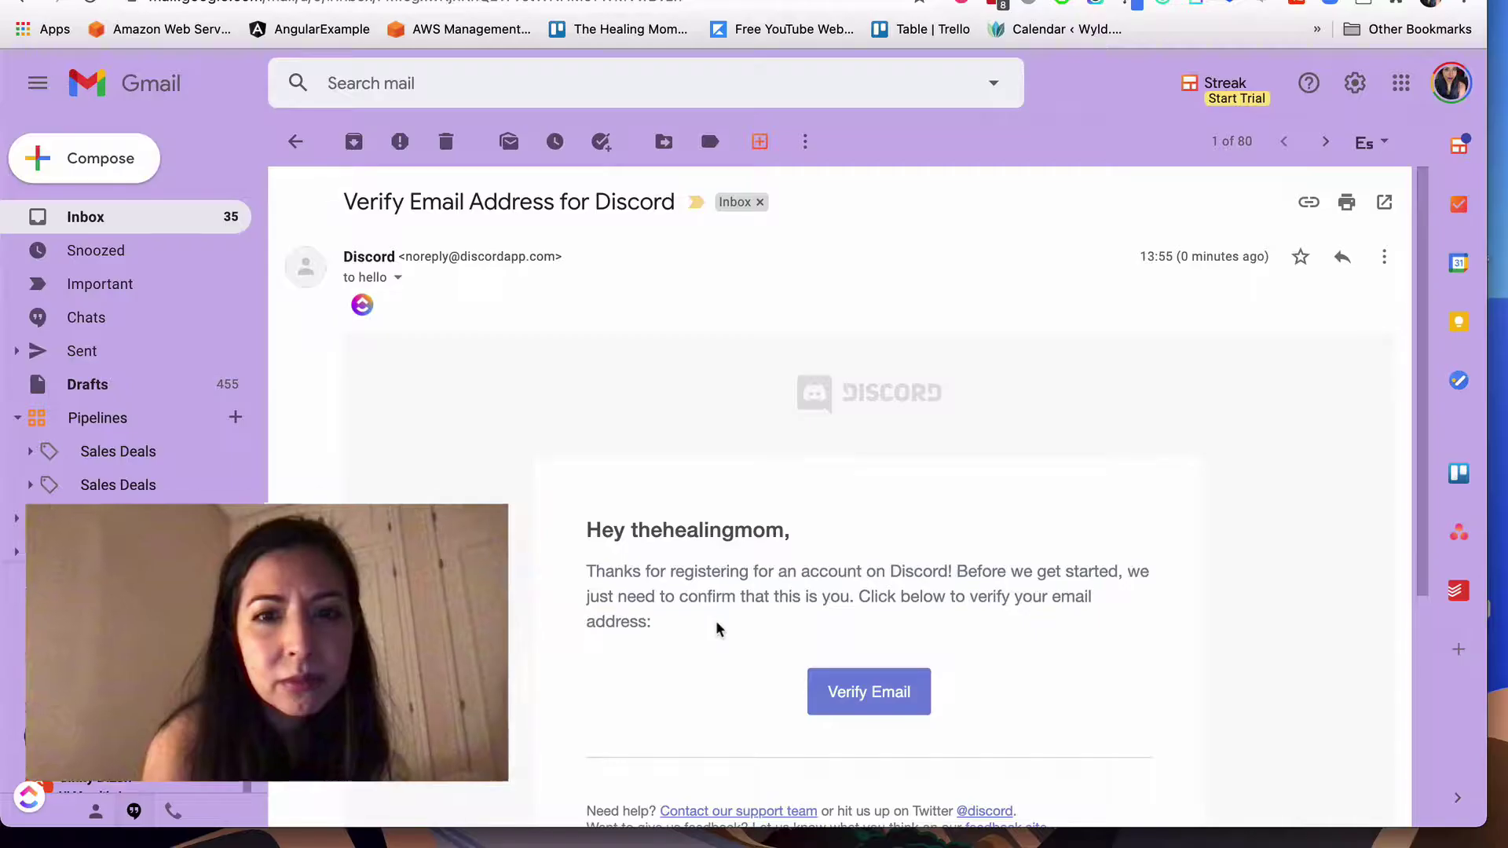
Step: Follow the Verify Email link in Discord's Gmail message
{"action": "left_click", "coordinate": [867, 695]}
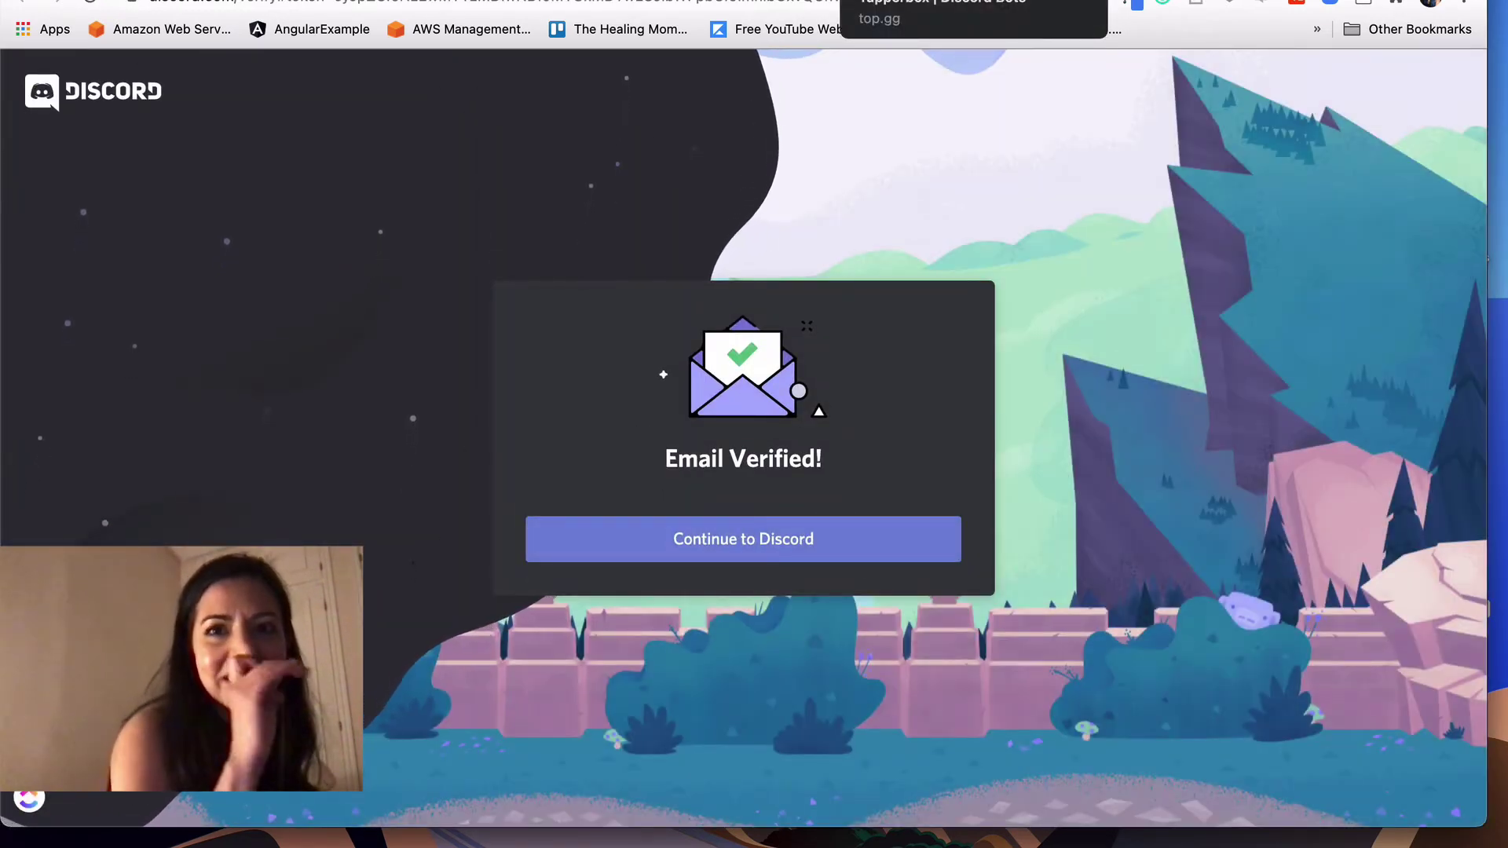
Step: Authorize Tupperbox with its listed permissions and pass the reCAPTCHA check
{"action": "left_click", "coordinate": [895, 2]}
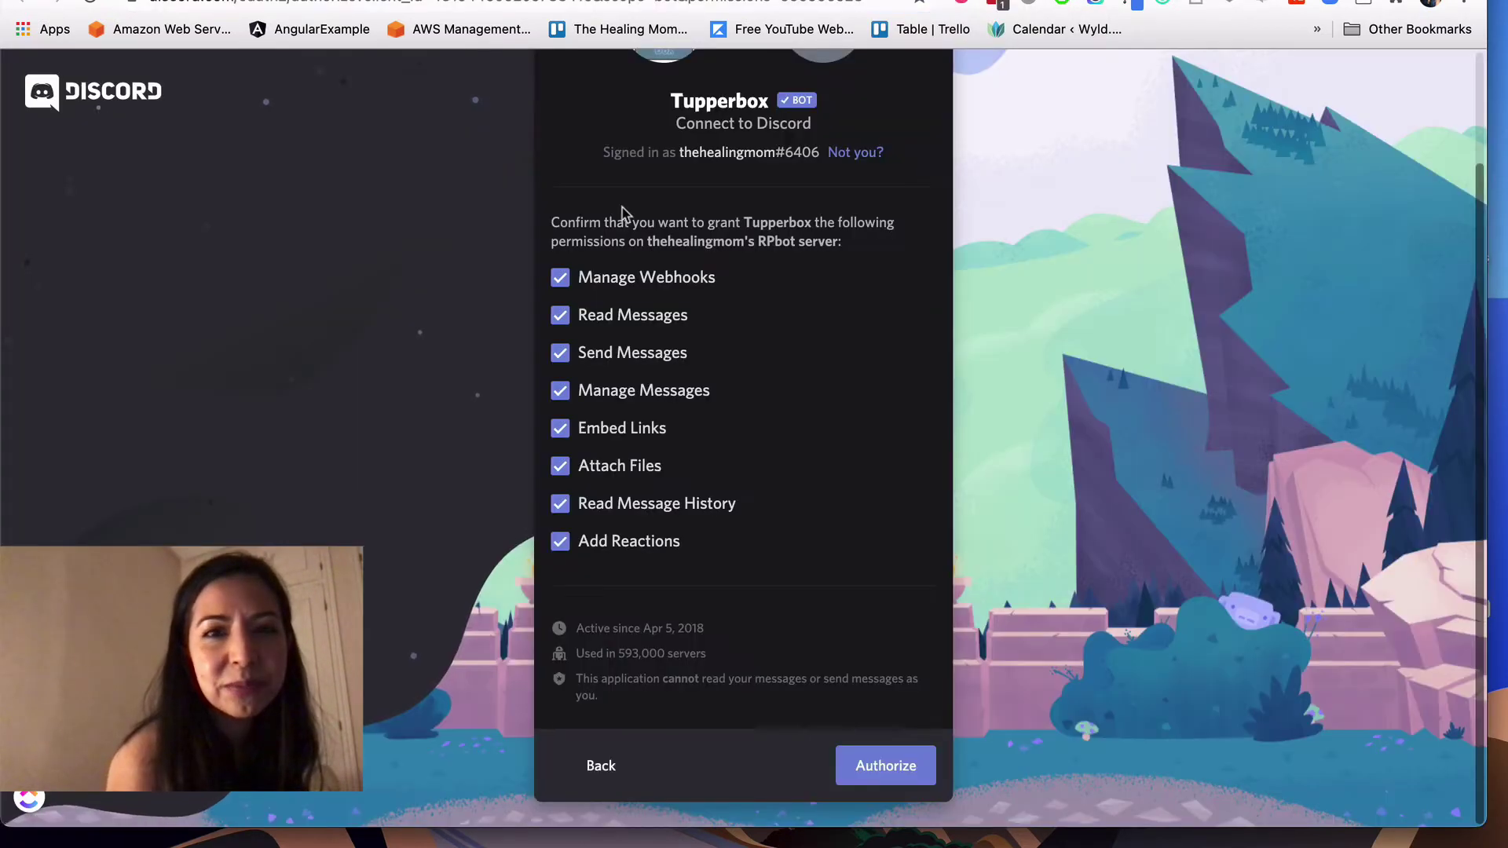
{"action": "left_click", "coordinate": [885, 781]}
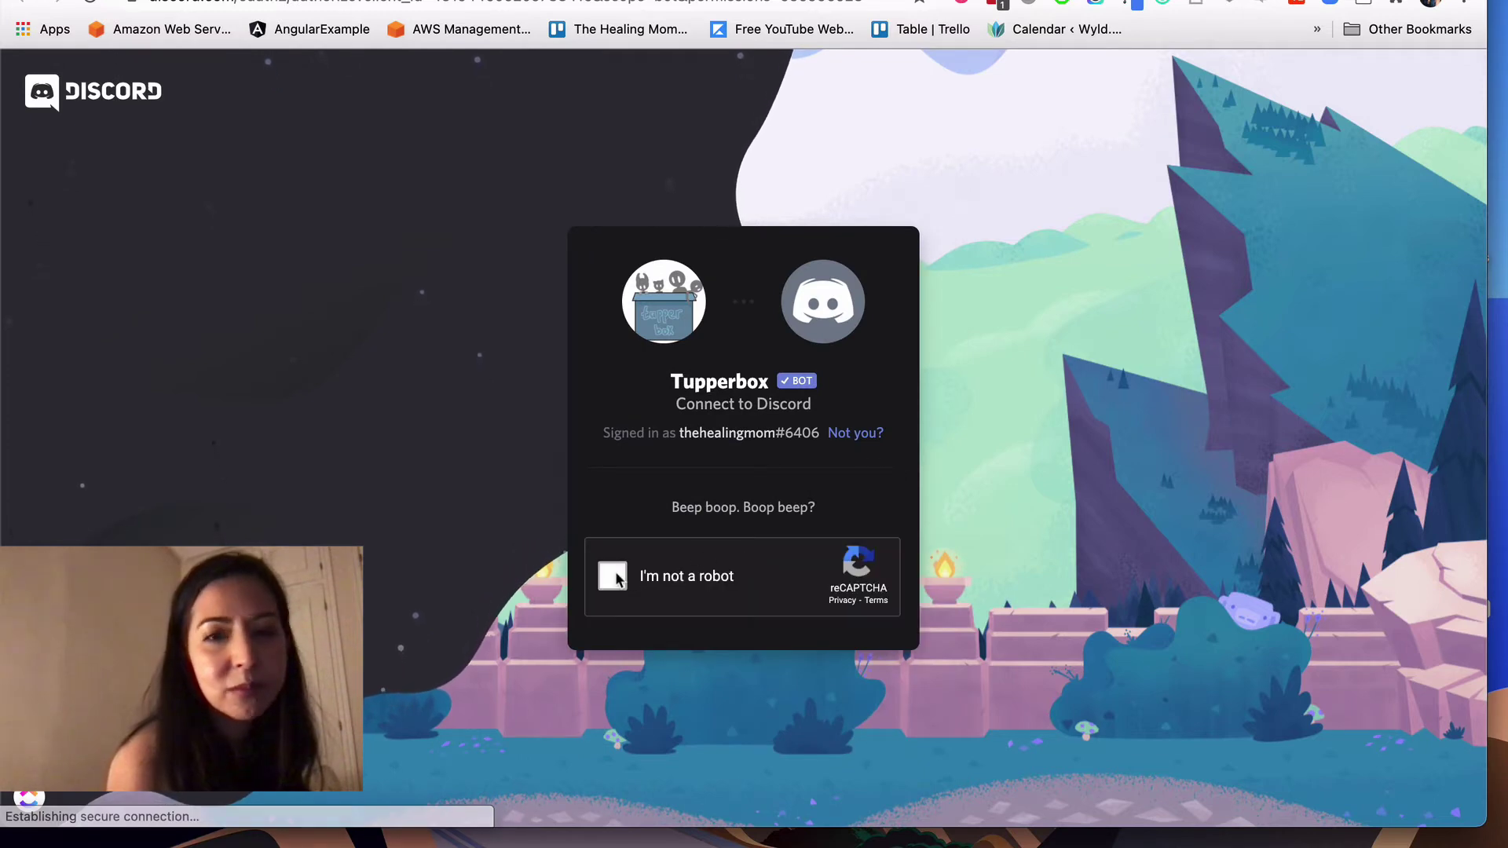
{"action": "left_click", "coordinate": [613, 575]}
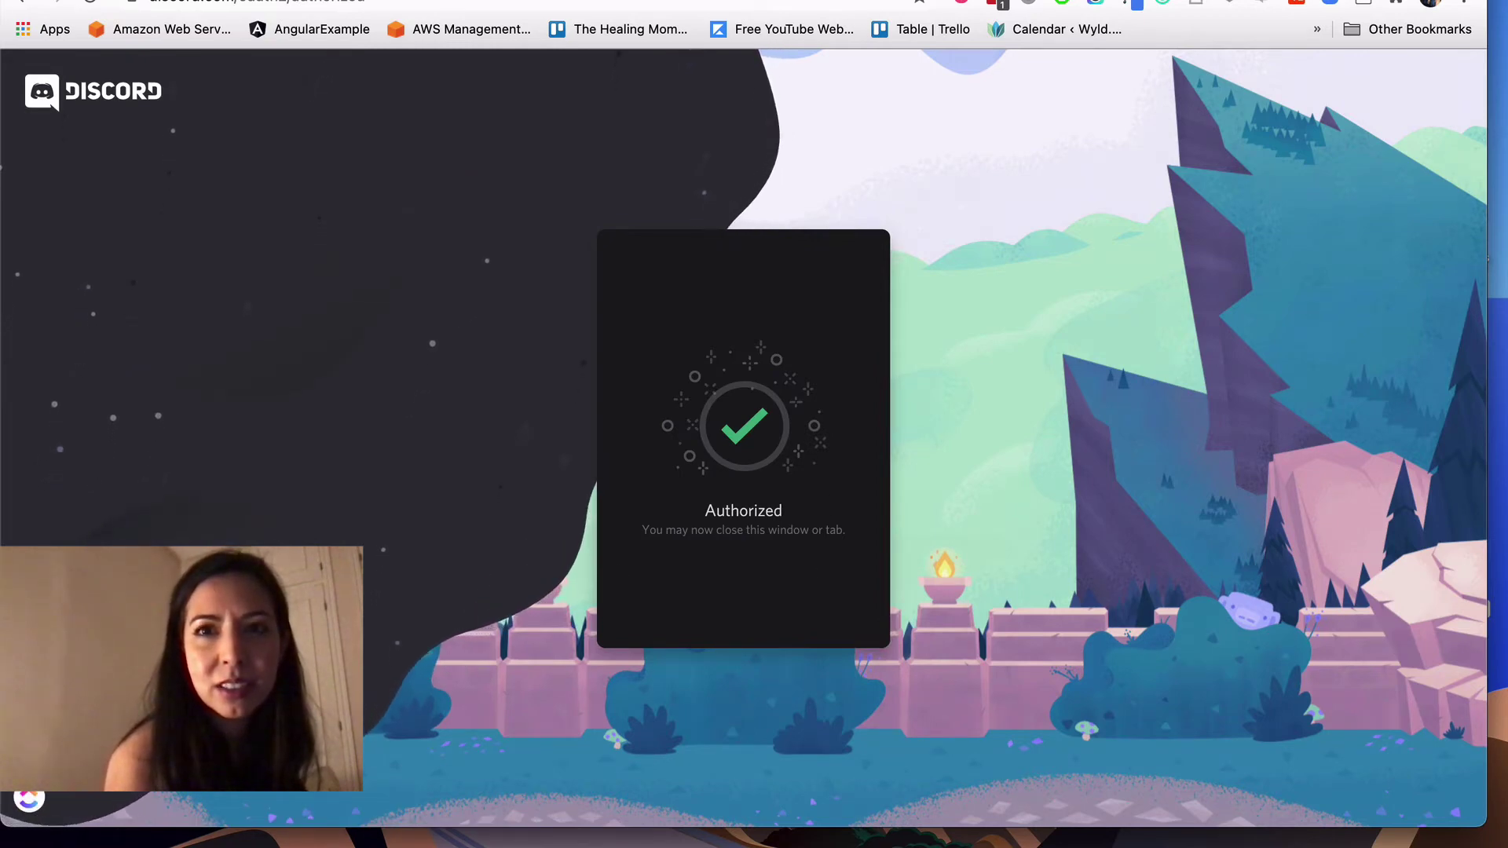
Step: Close the authorization page and return to the Discord server tab
{"action": "key", "text": "super+w"}
{"action": "key", "text": "super+shift+t"}
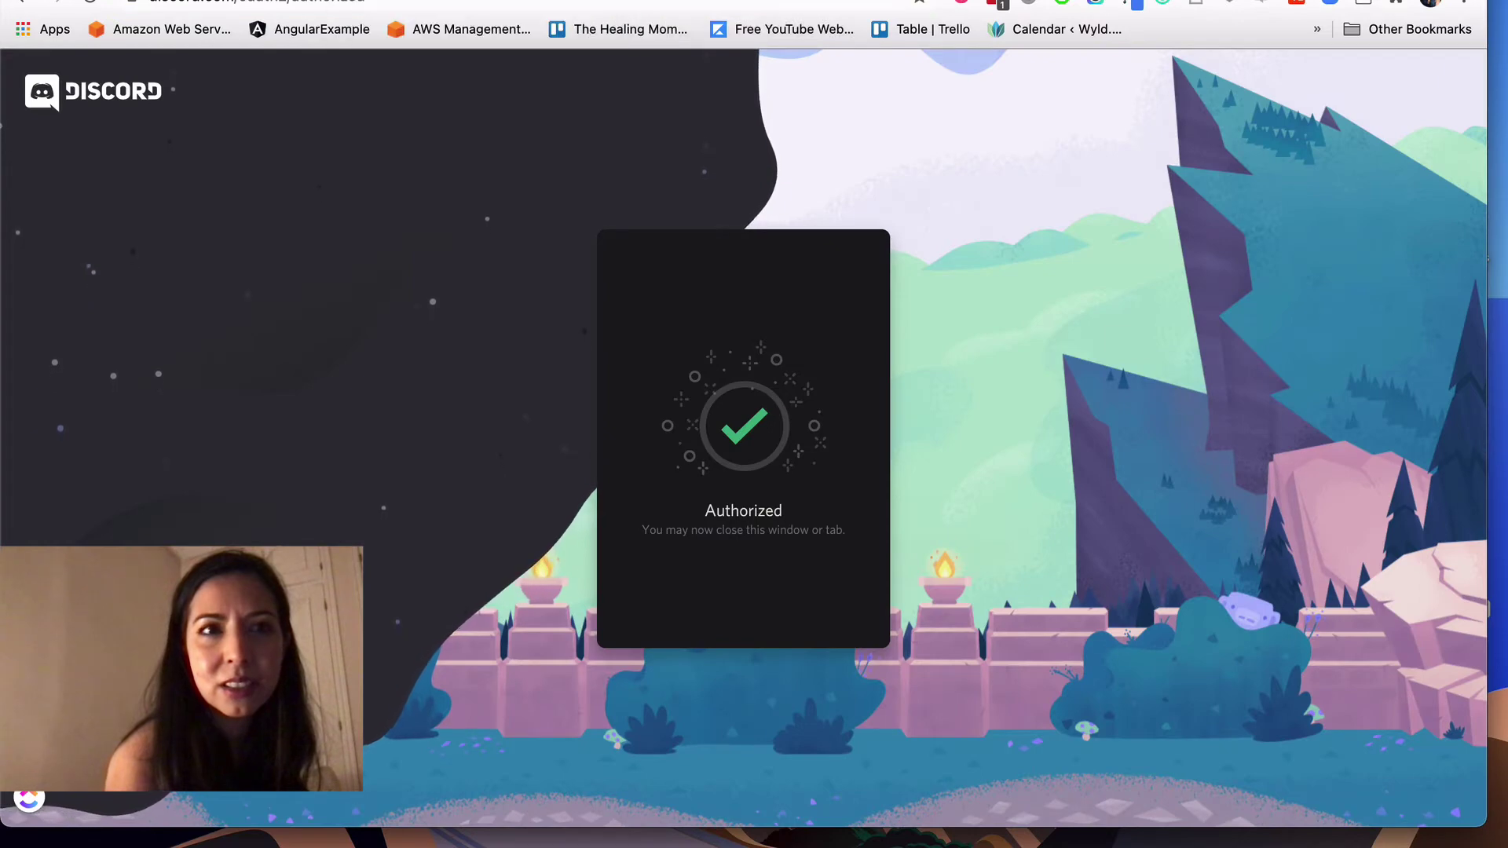
{"action": "key", "text": "super+shift+t"}
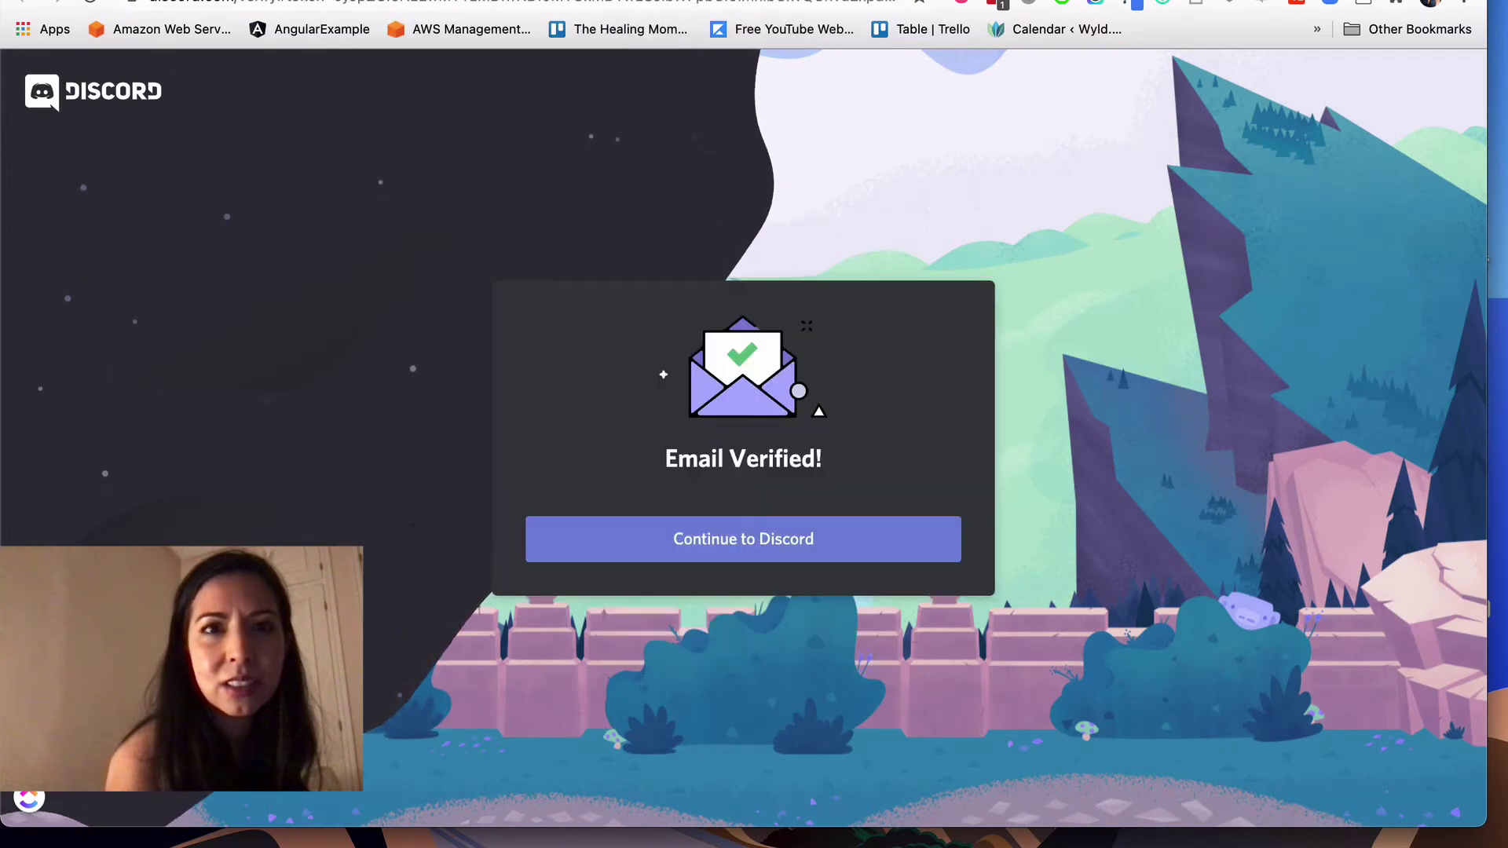
{"action": "key", "text": "super+w"}
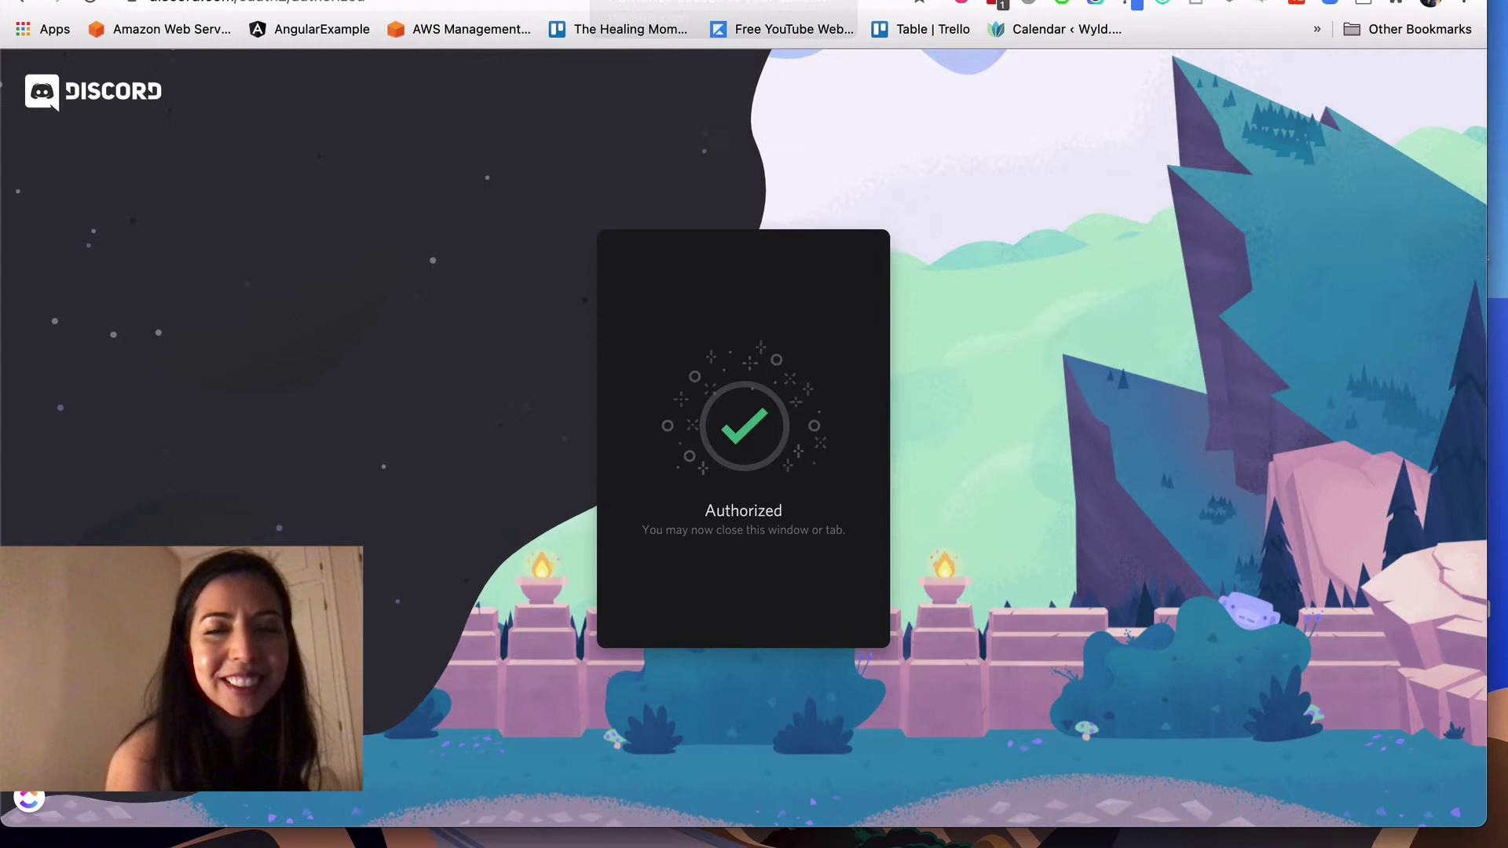
{"action": "key", "text": "super+shift+t"}
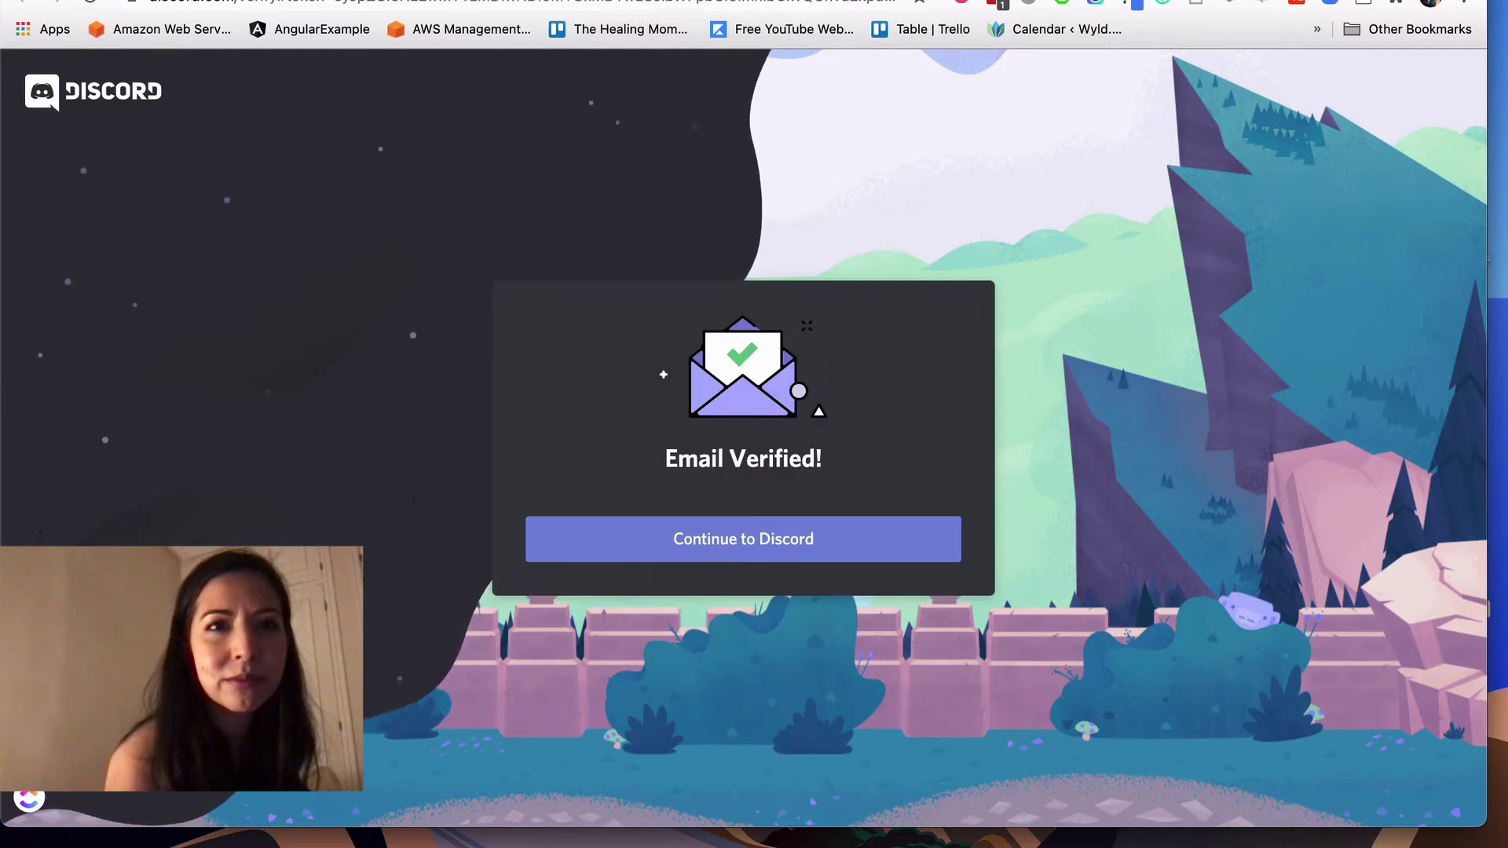
{"action": "key", "text": "super+w"}
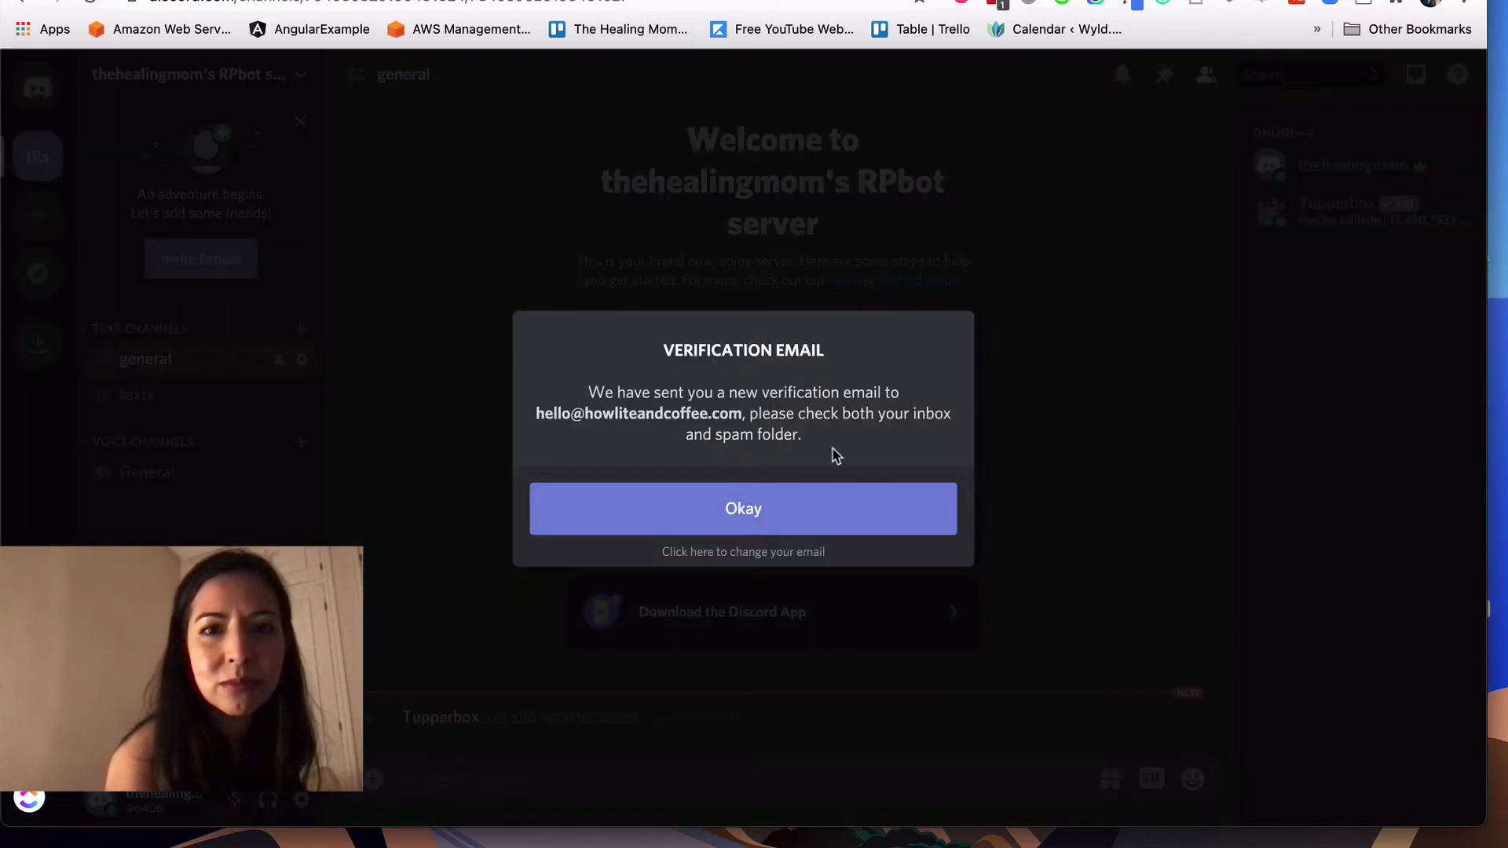
Step: Dismiss the verification-email notice and look over Tupperbox's member profile
{"action": "left_click", "coordinate": [753, 515]}
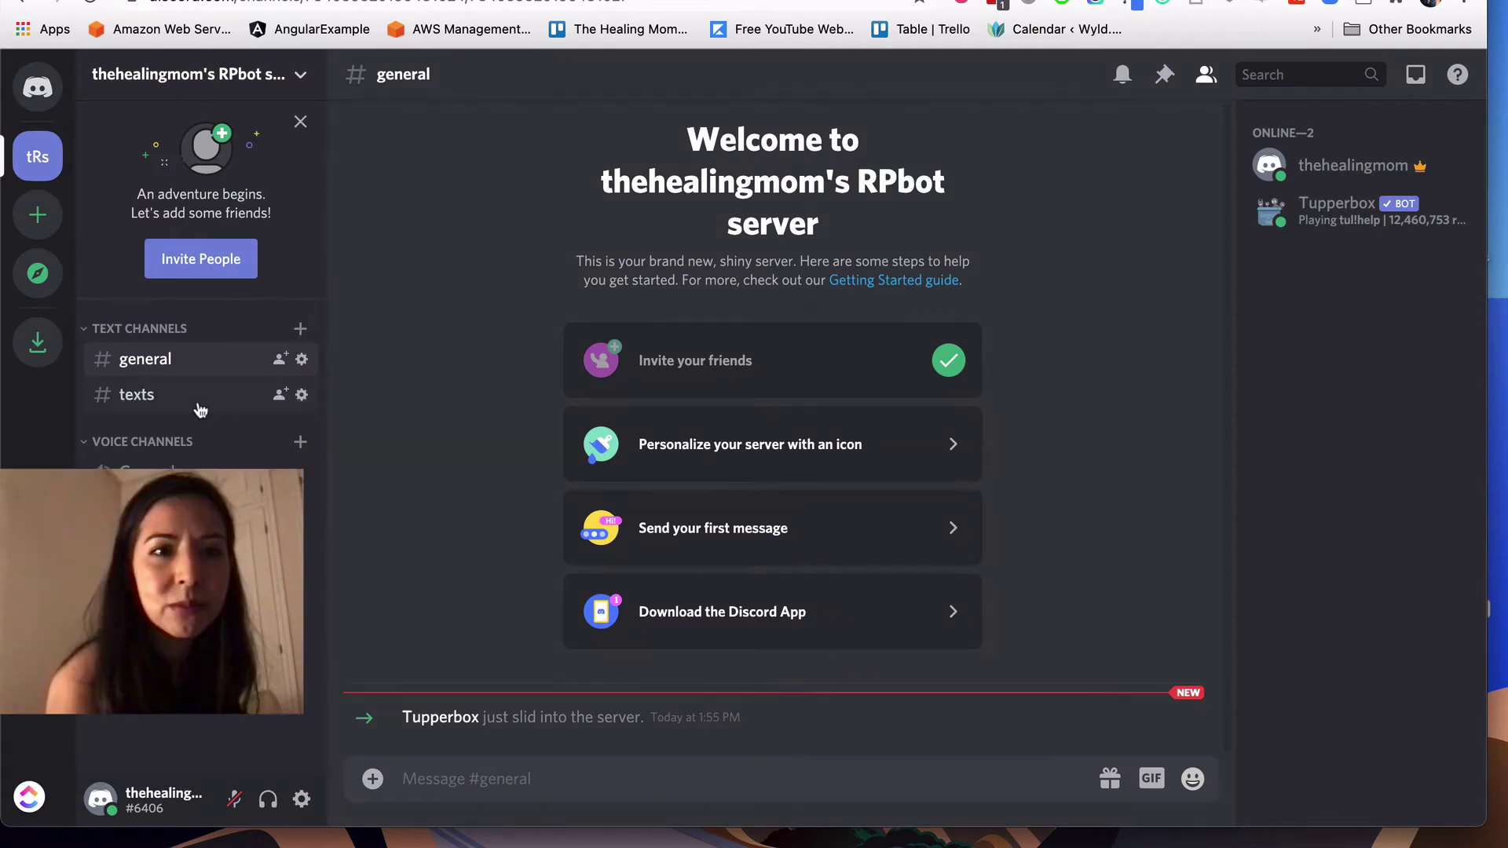
{"action": "left_click", "coordinate": [1327, 224]}
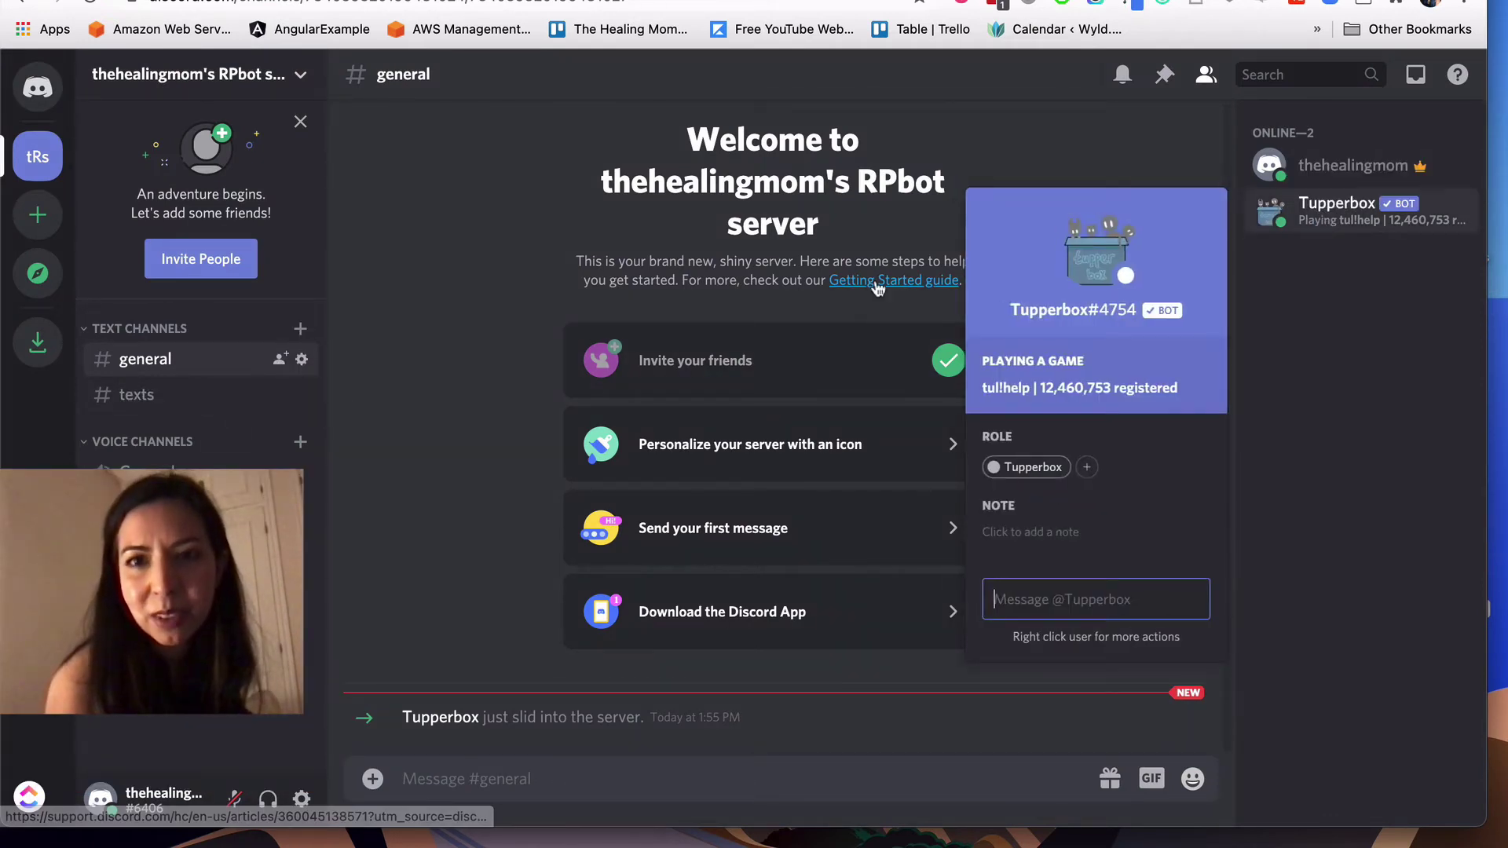
{"action": "left_click", "coordinate": [917, 216]}
Step: Post the message 'tul!' in #general
{"action": "left_click", "coordinate": [428, 773]}
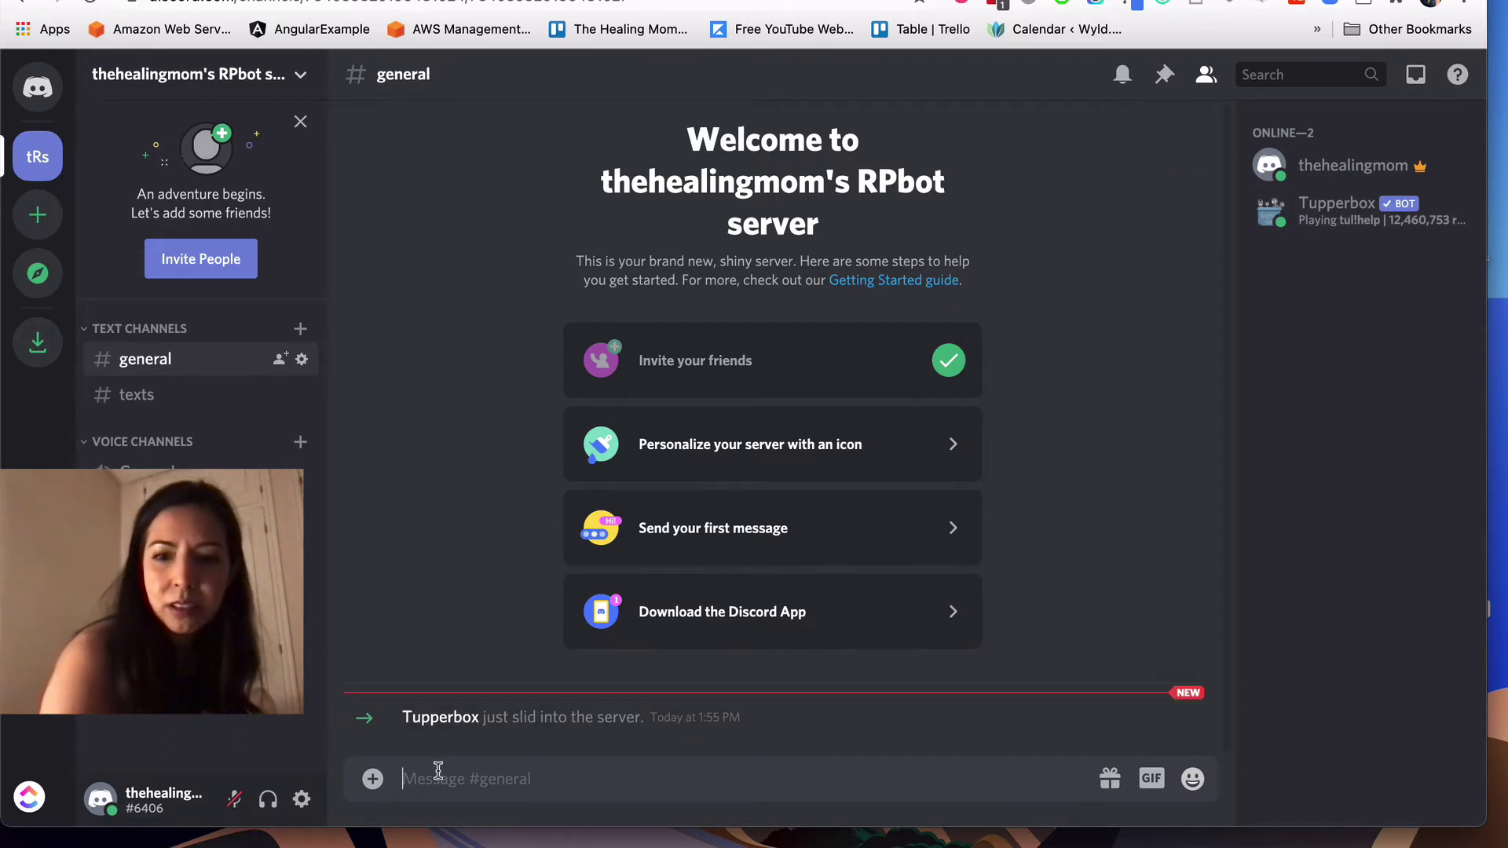
{"action": "type", "text": "tul!"}
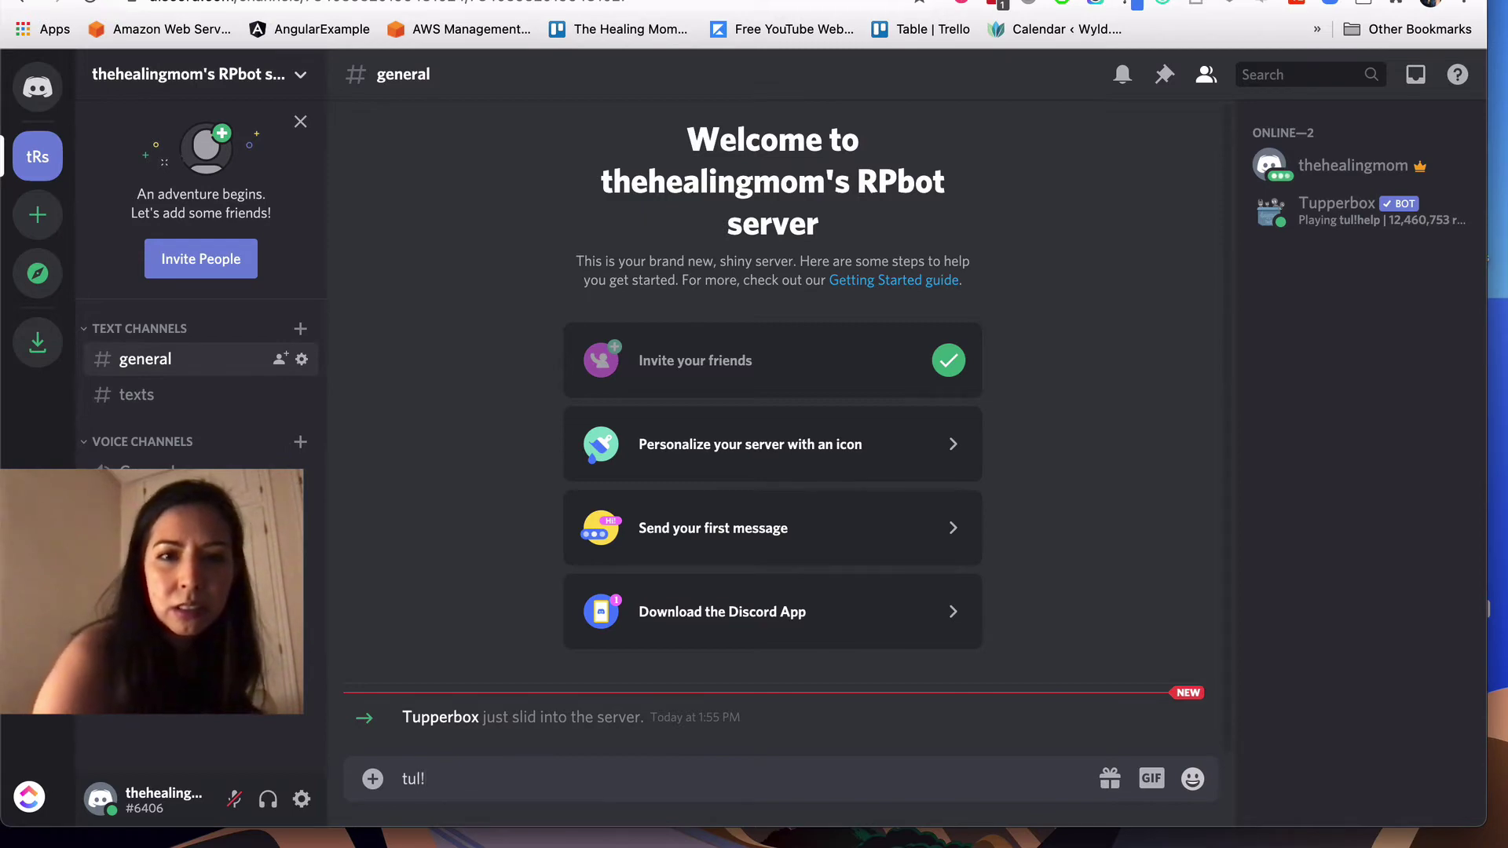
{"action": "key", "text": "Return"}
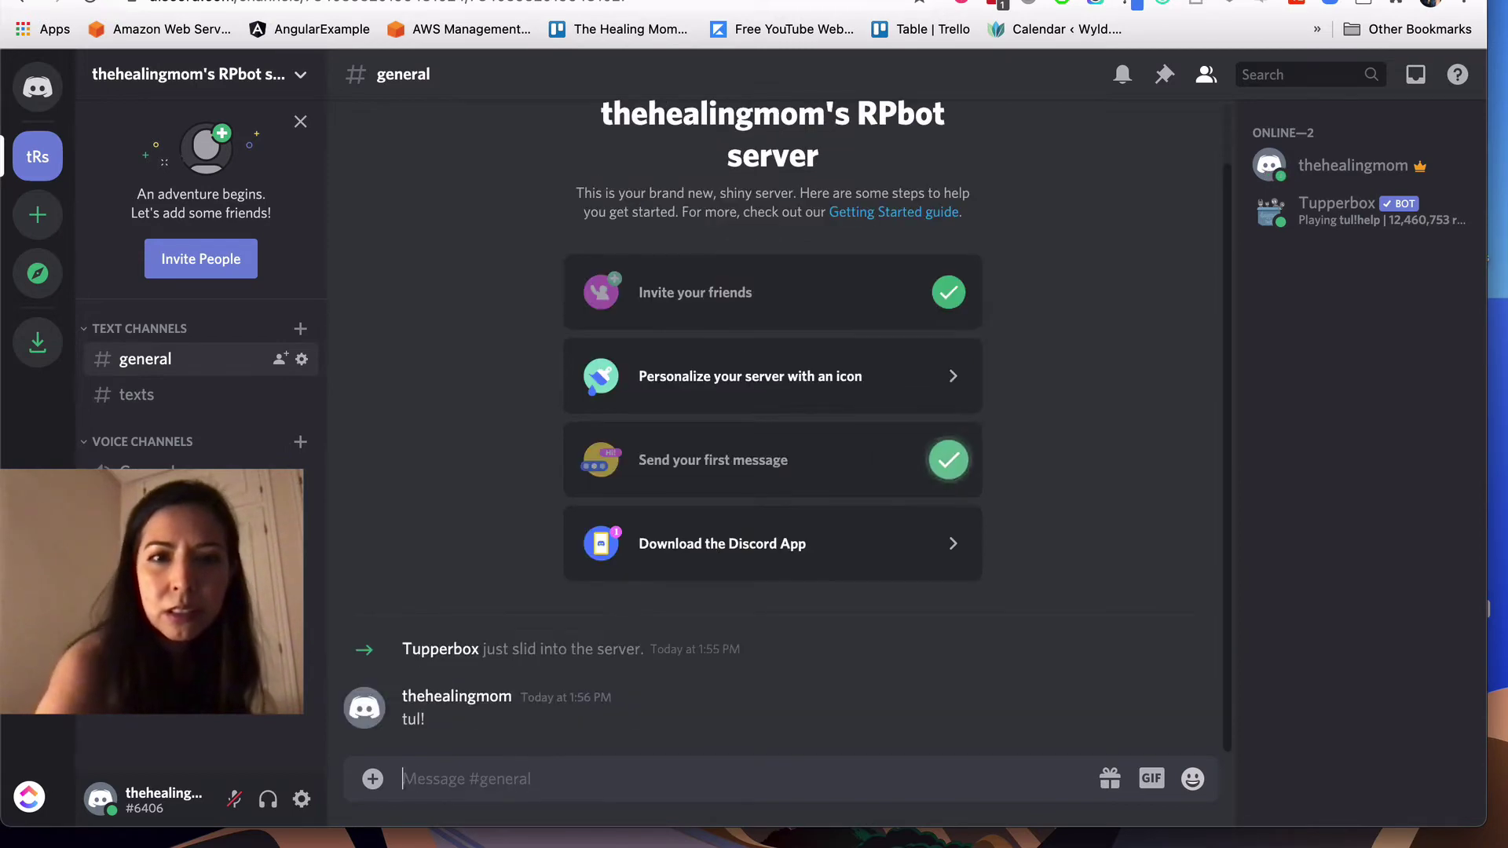
Step: Cancel the file attachment and clear the mistyped draft message
{"action": "left_click", "coordinate": [400, 778]}
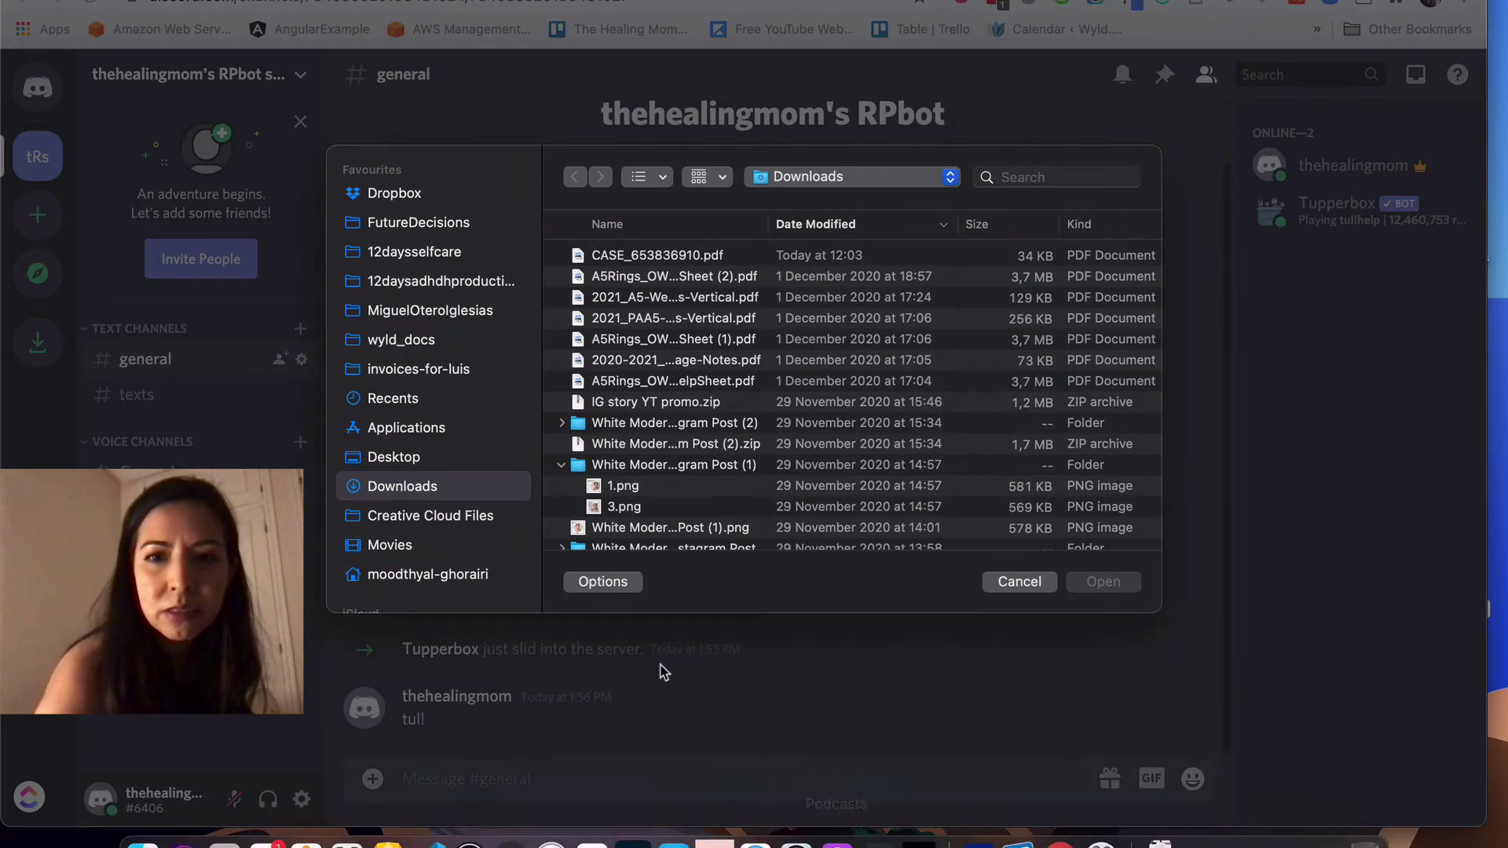
{"action": "left_click", "coordinate": [1020, 584]}
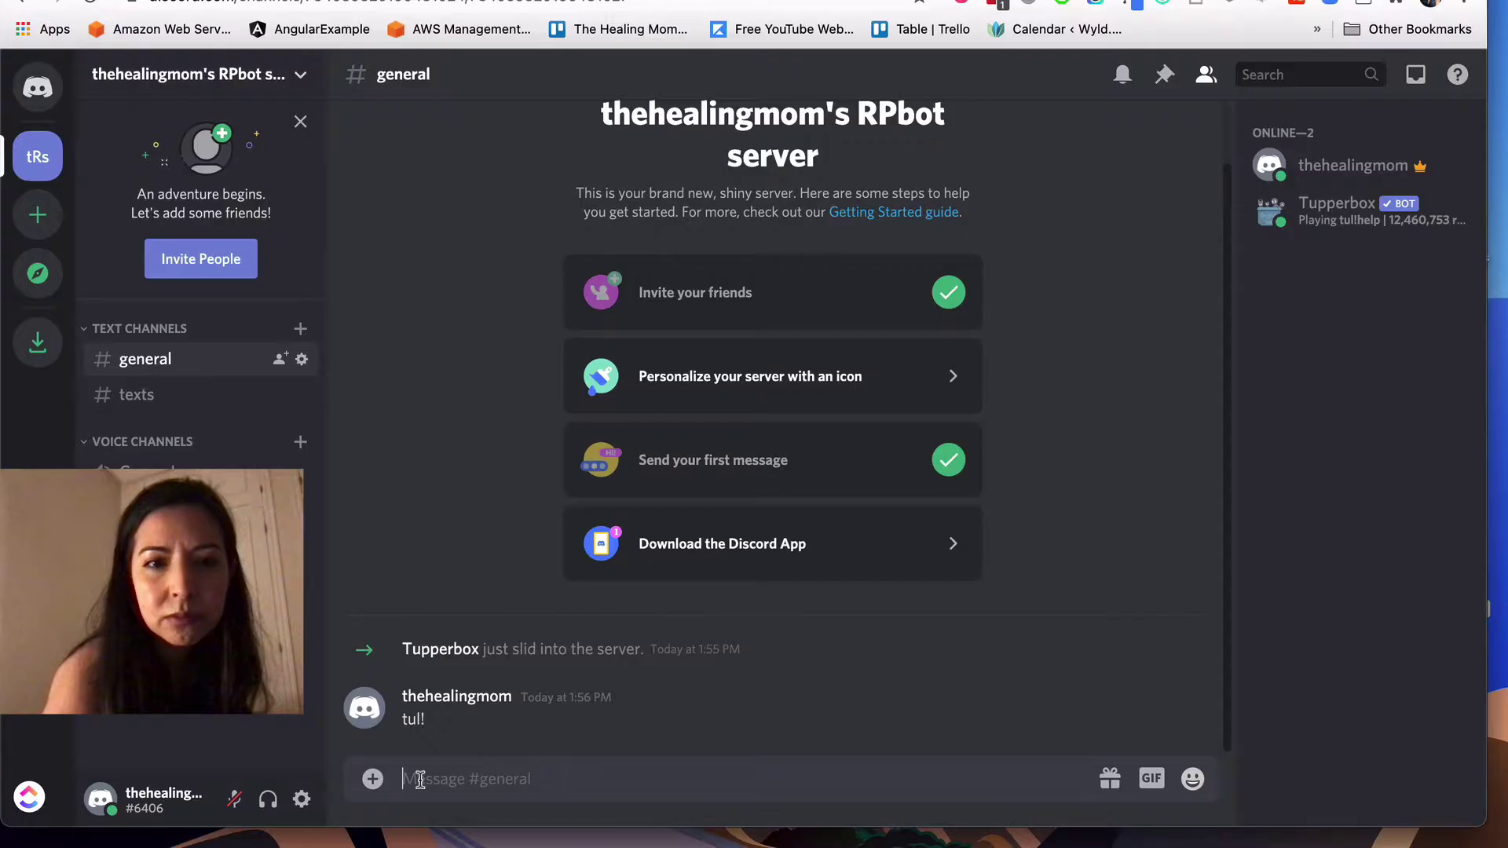
{"action": "left_click", "coordinate": [420, 779]}
{"action": "type", "text": "hrl"}
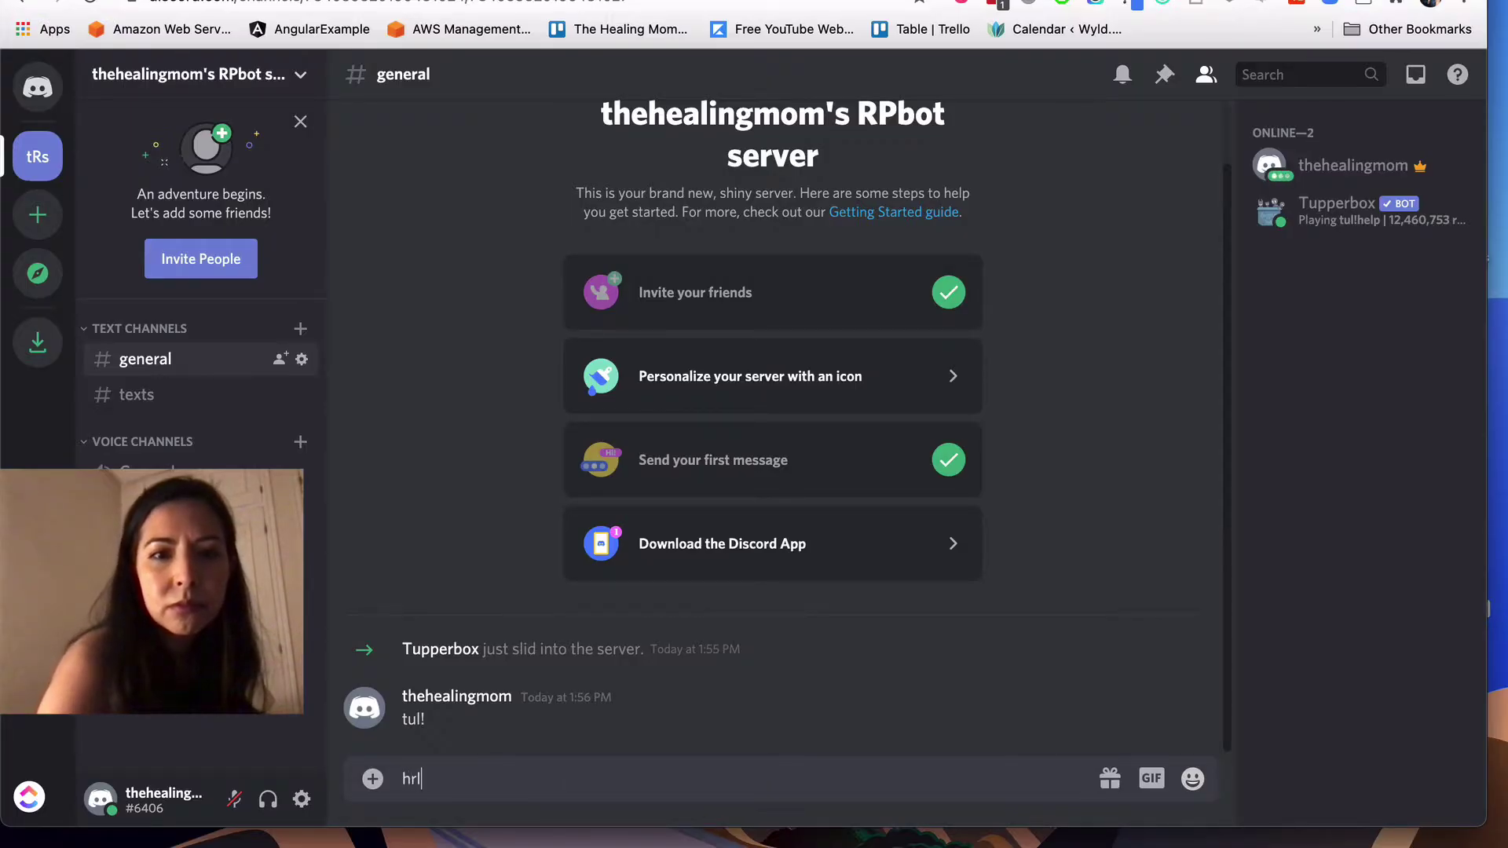
{"action": "key", "text": "BackSpace"}
{"action": "key", "text": "BackSpace"}
{"action": "key", "text": "BackSpace"}
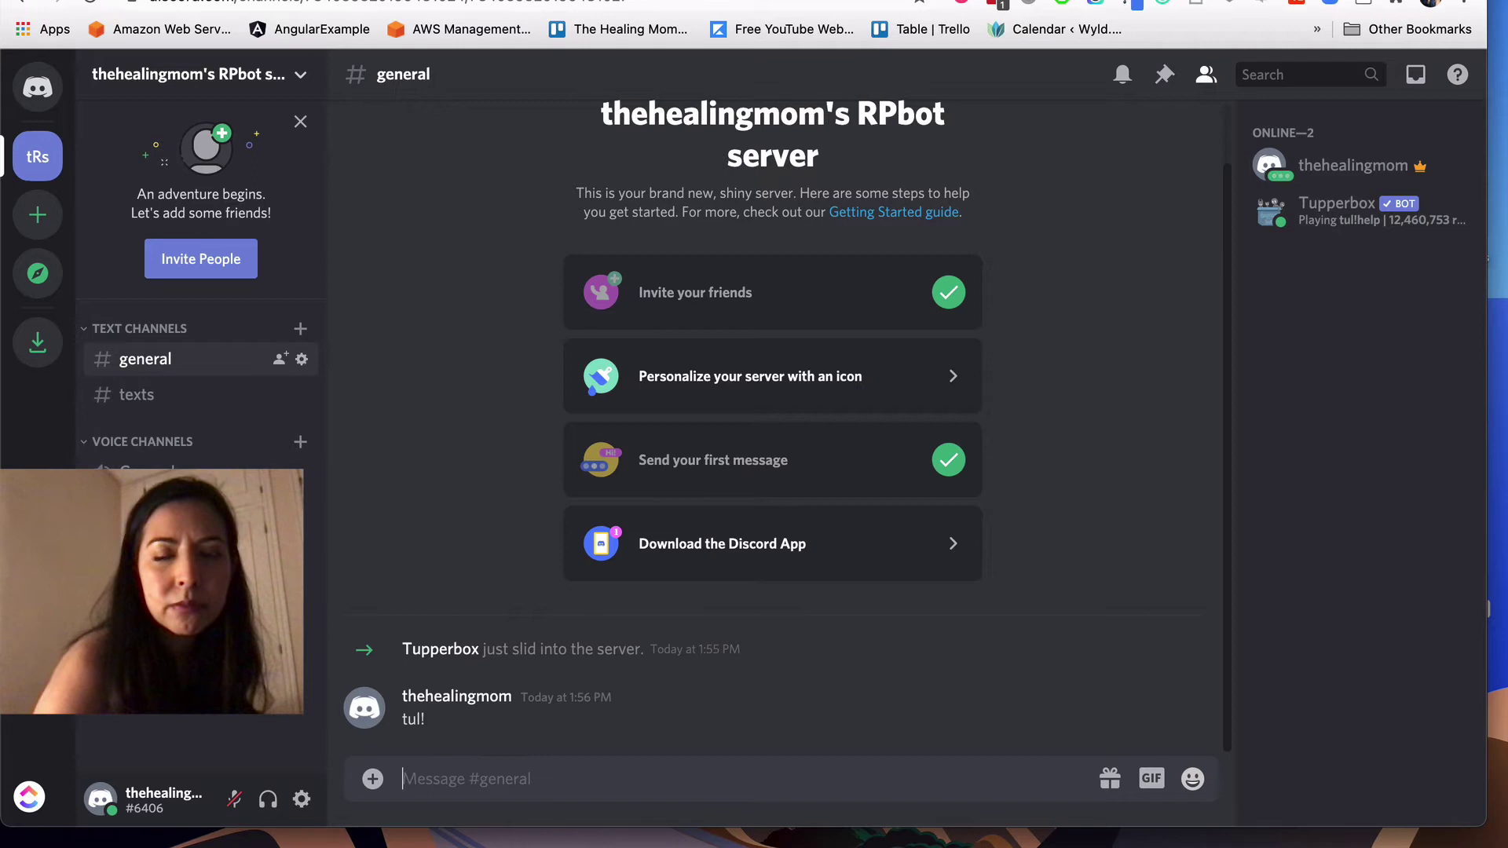
Step: Send 'tul!help' and select the tul!register command in Tupperbox's reply
{"action": "type", "text": "tul!"}
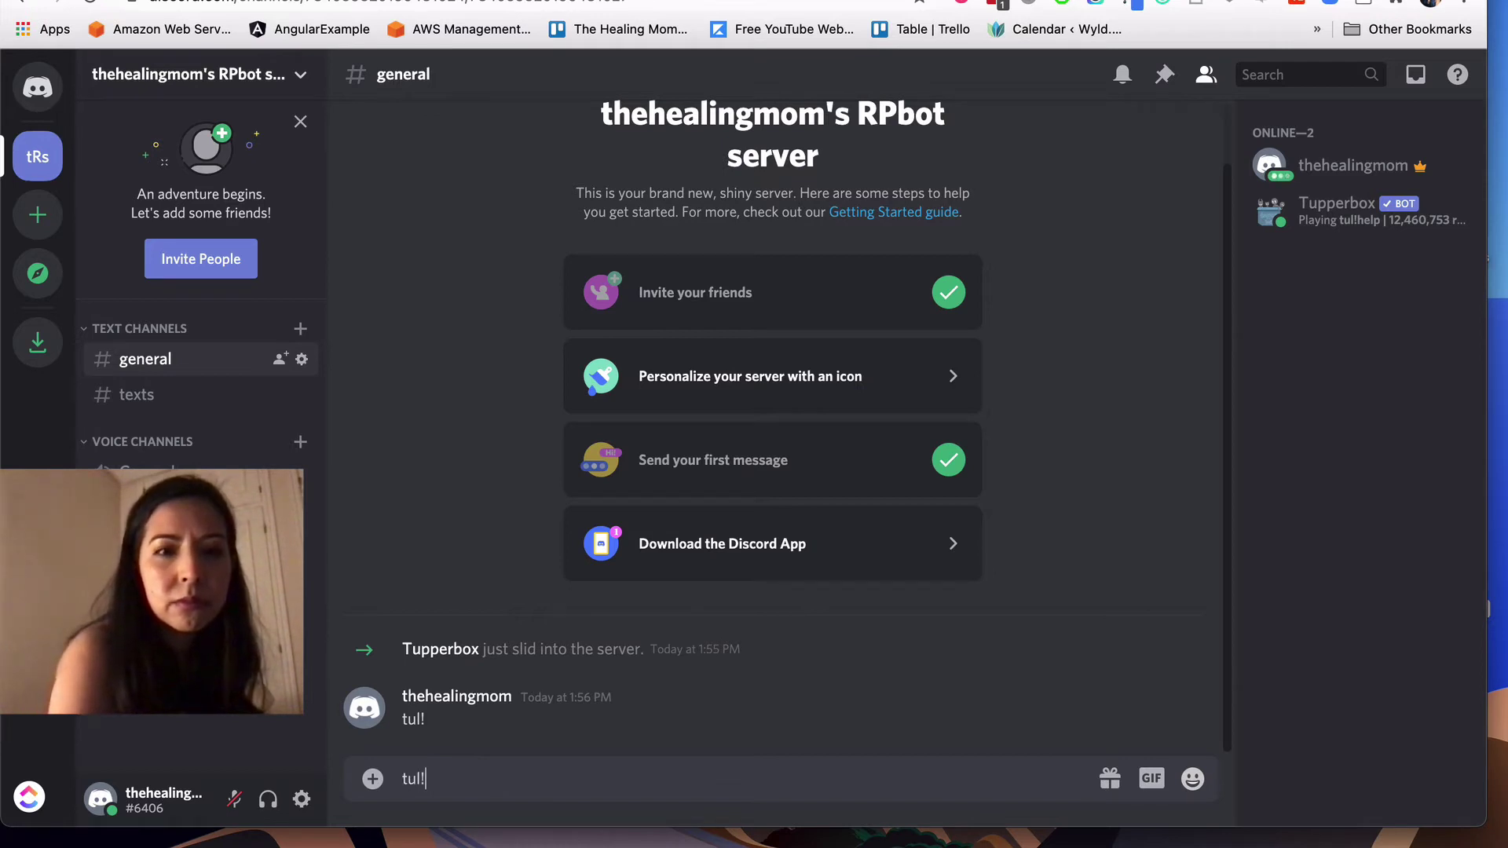
{"action": "type", "text": "help"}
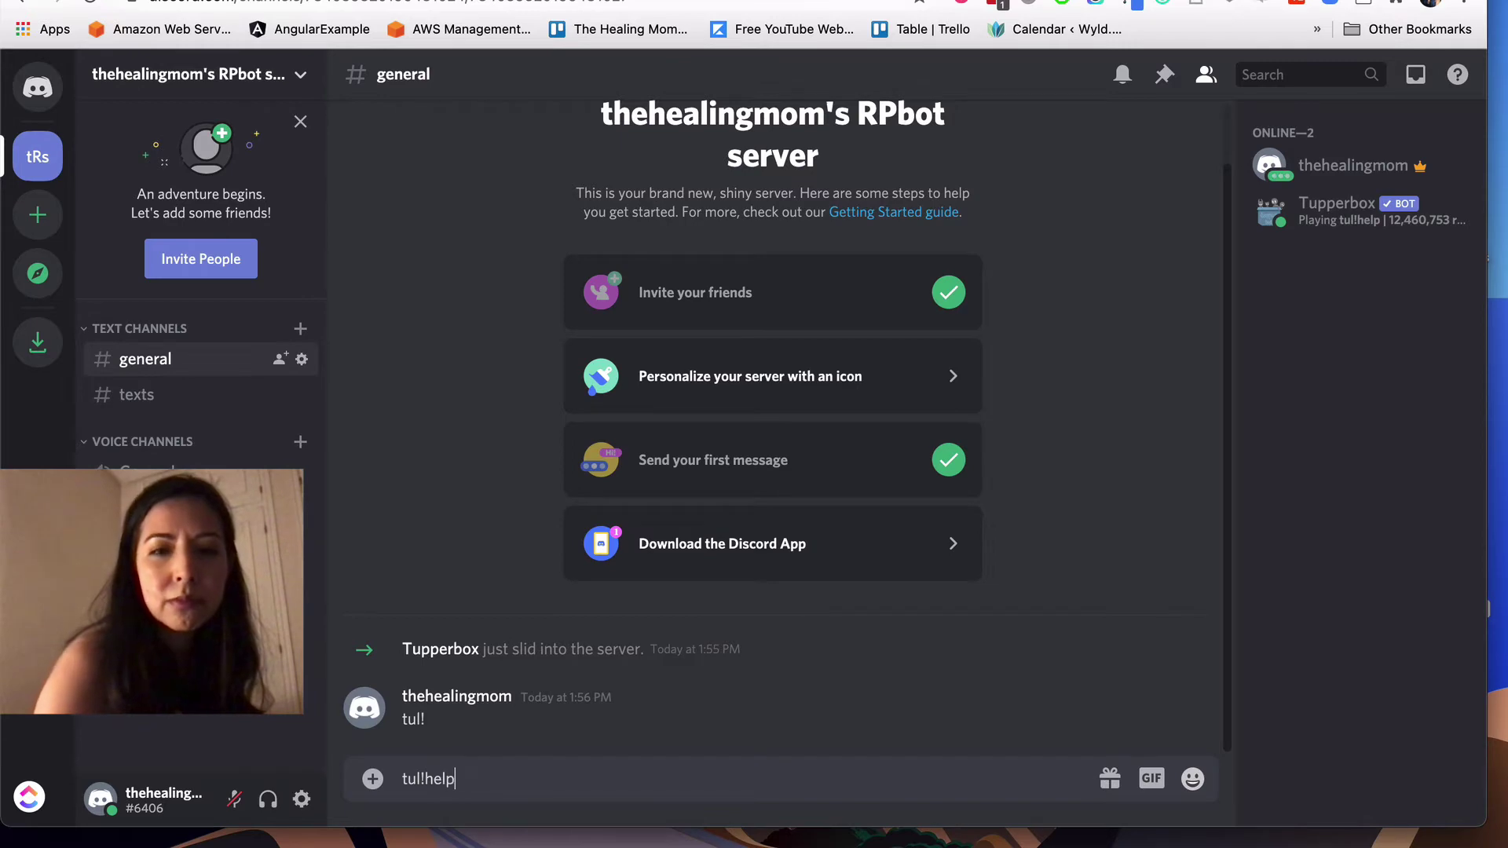
{"action": "key", "text": "Return"}
{"action": "scroll", "coordinate": [658, 438], "scroll_direction": "up", "scroll_amount": 3}
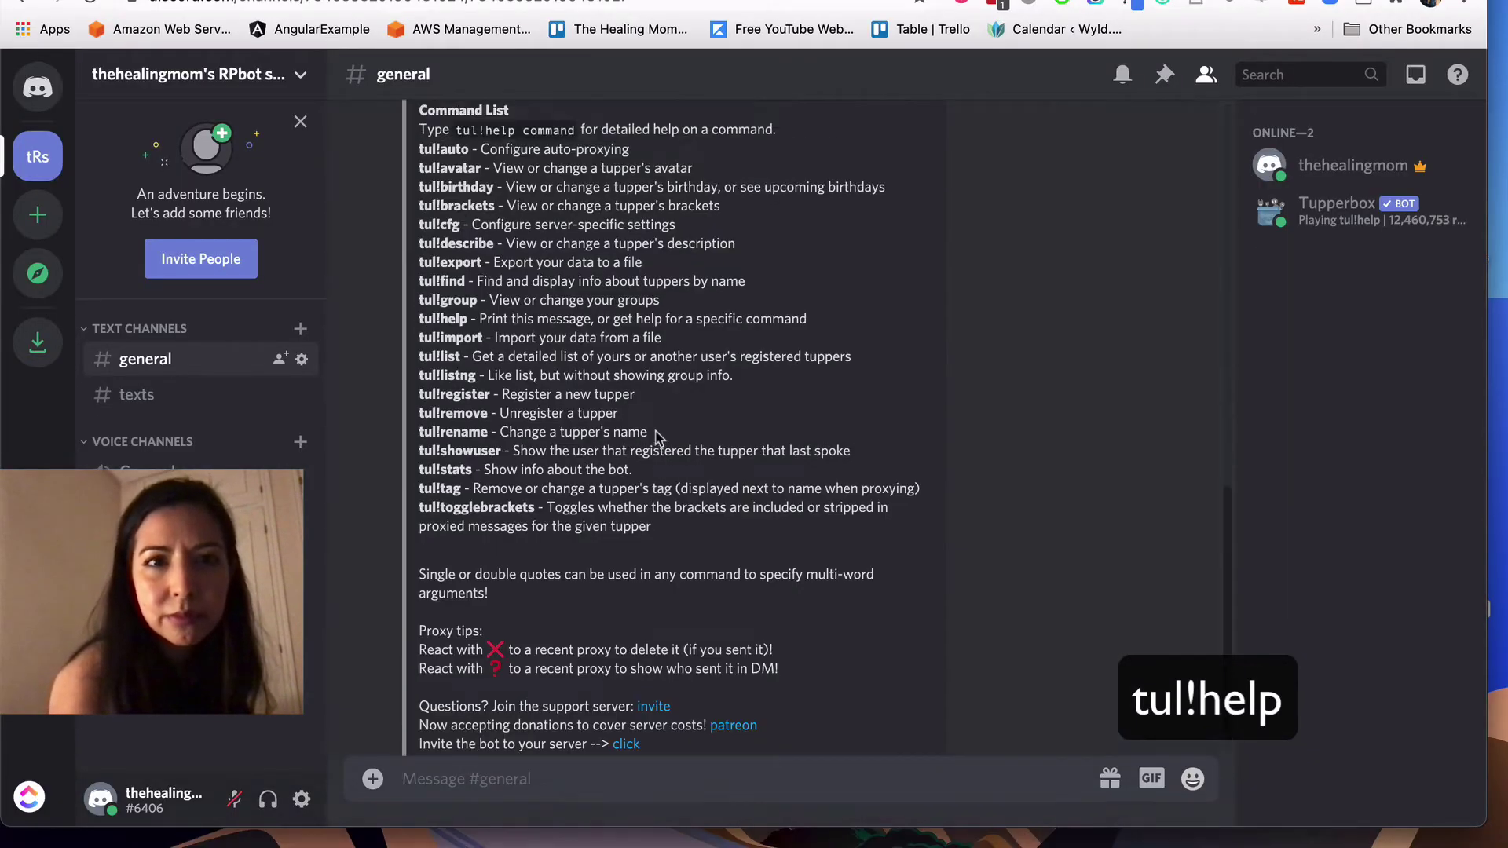
{"action": "scroll", "coordinate": [658, 438], "scroll_direction": "up", "scroll_amount": 5}
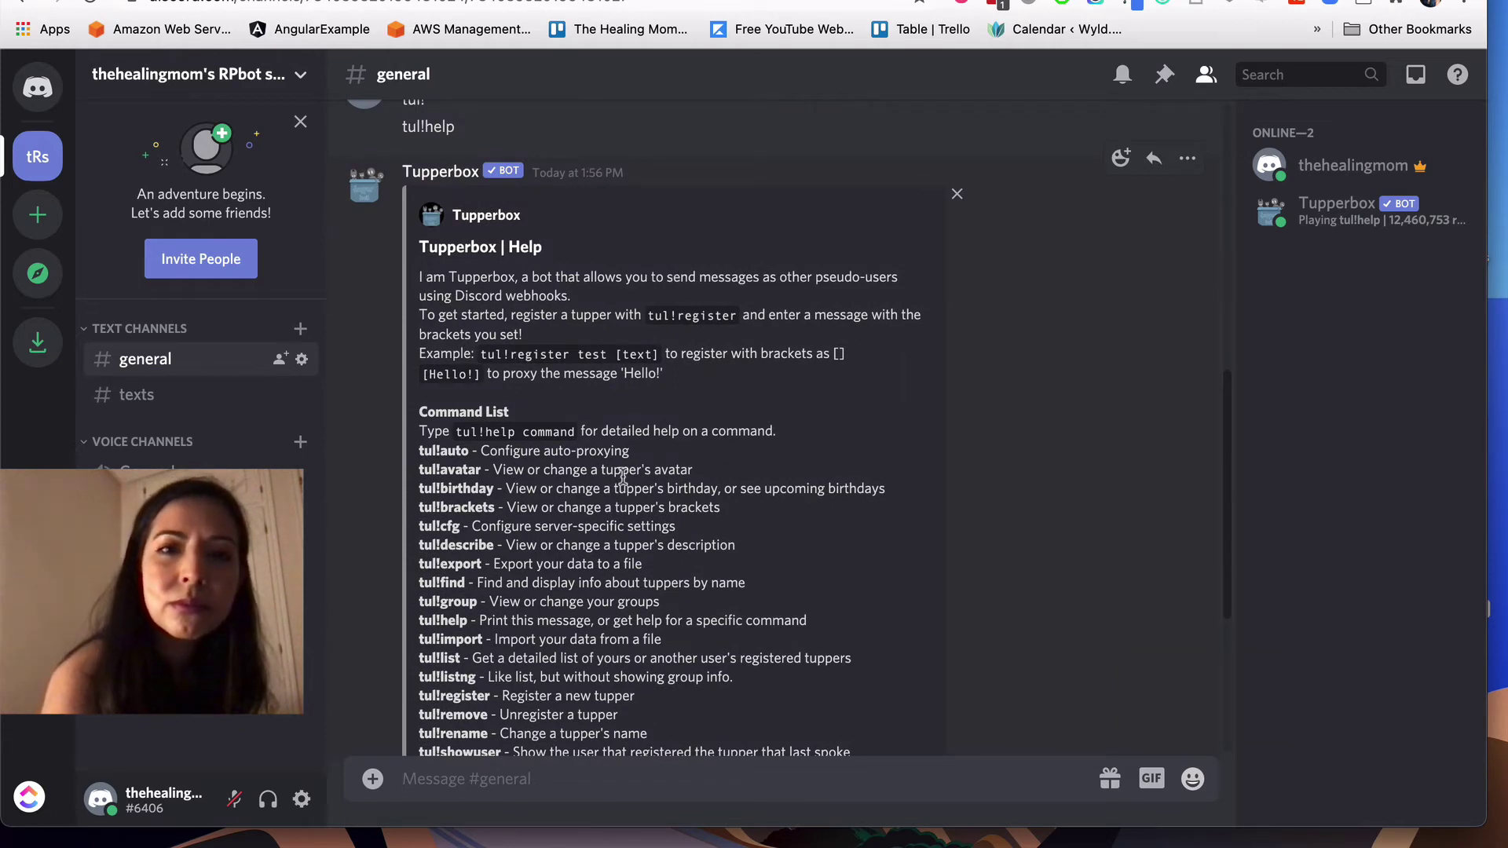
{"action": "left_click_drag", "start_coordinate": [648, 315], "coordinate": [736, 314]}
{"action": "key", "text": "ctrl+c"}
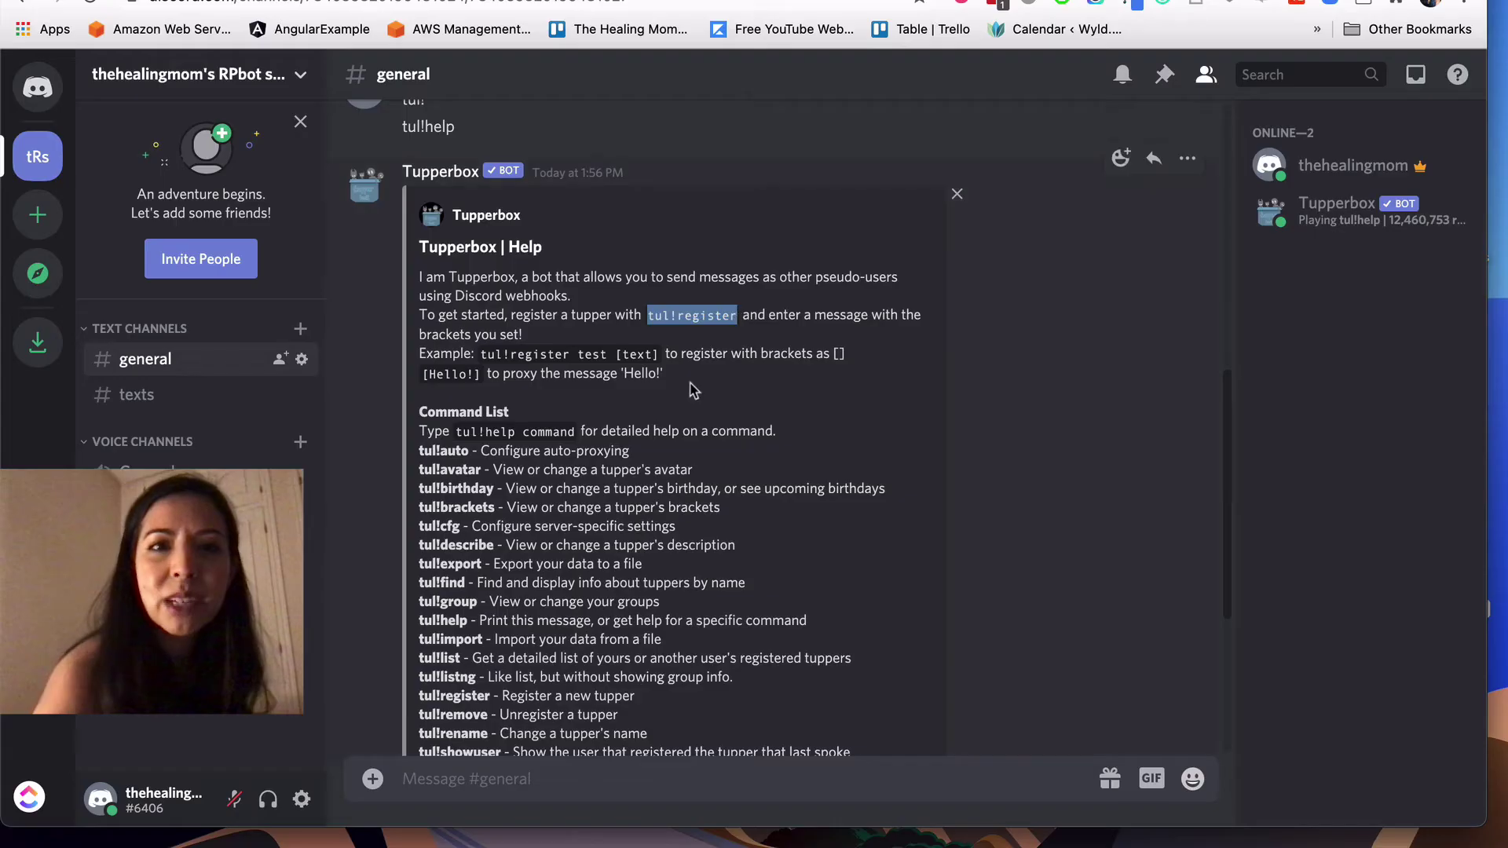
{"action": "scroll", "coordinate": [659, 385], "scroll_direction": "down", "scroll_amount": 1}
{"action": "scroll", "coordinate": [660, 384], "scroll_direction": "down", "scroll_amount": 5}
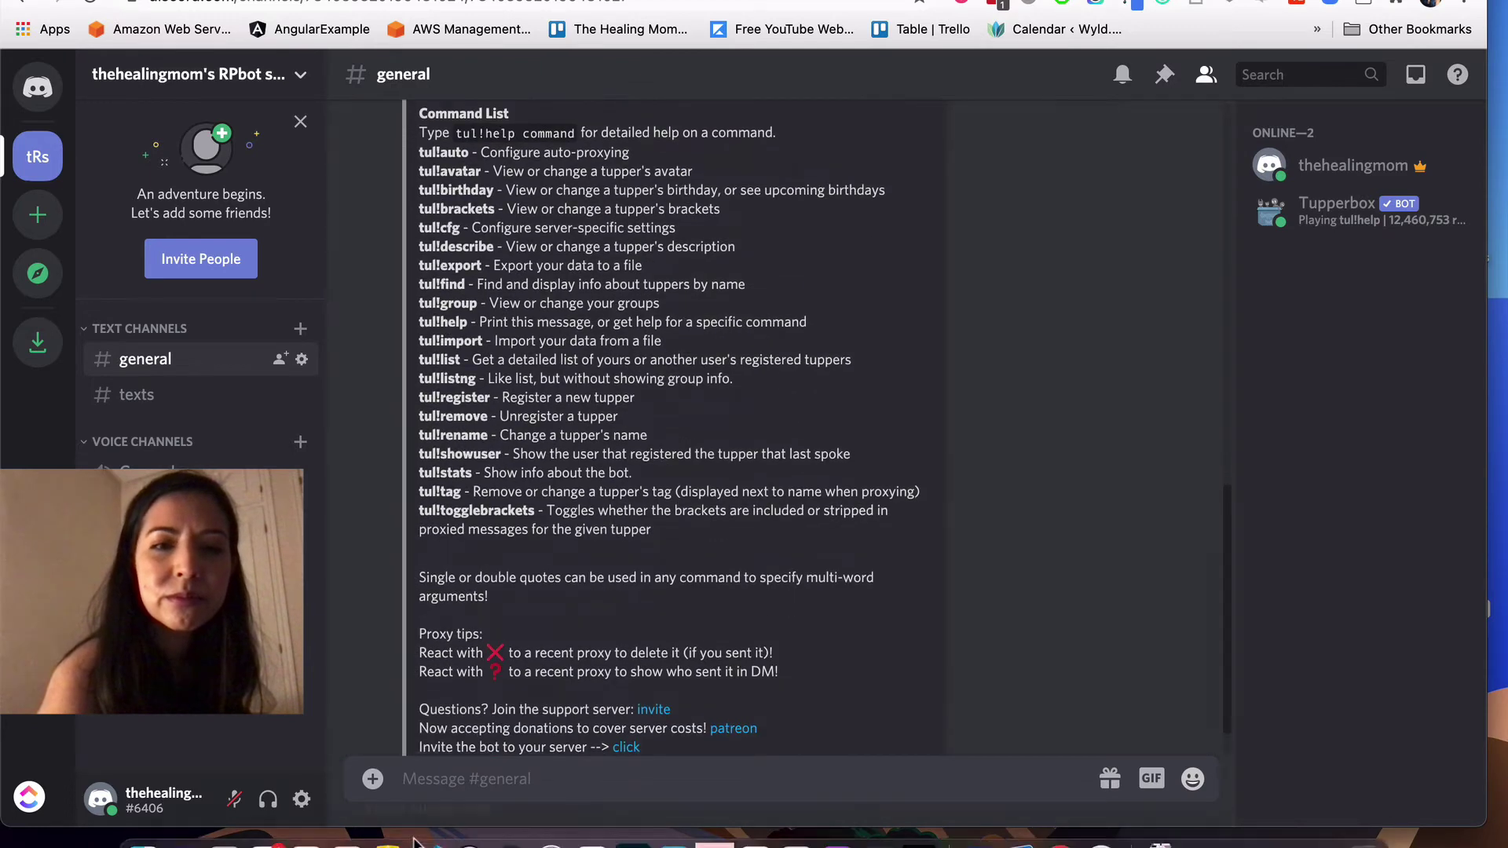
Step: Send 'tul!register Donna []' with empty brackets, which Tupperbox rejects
{"action": "key", "text": "ctrl+v"}
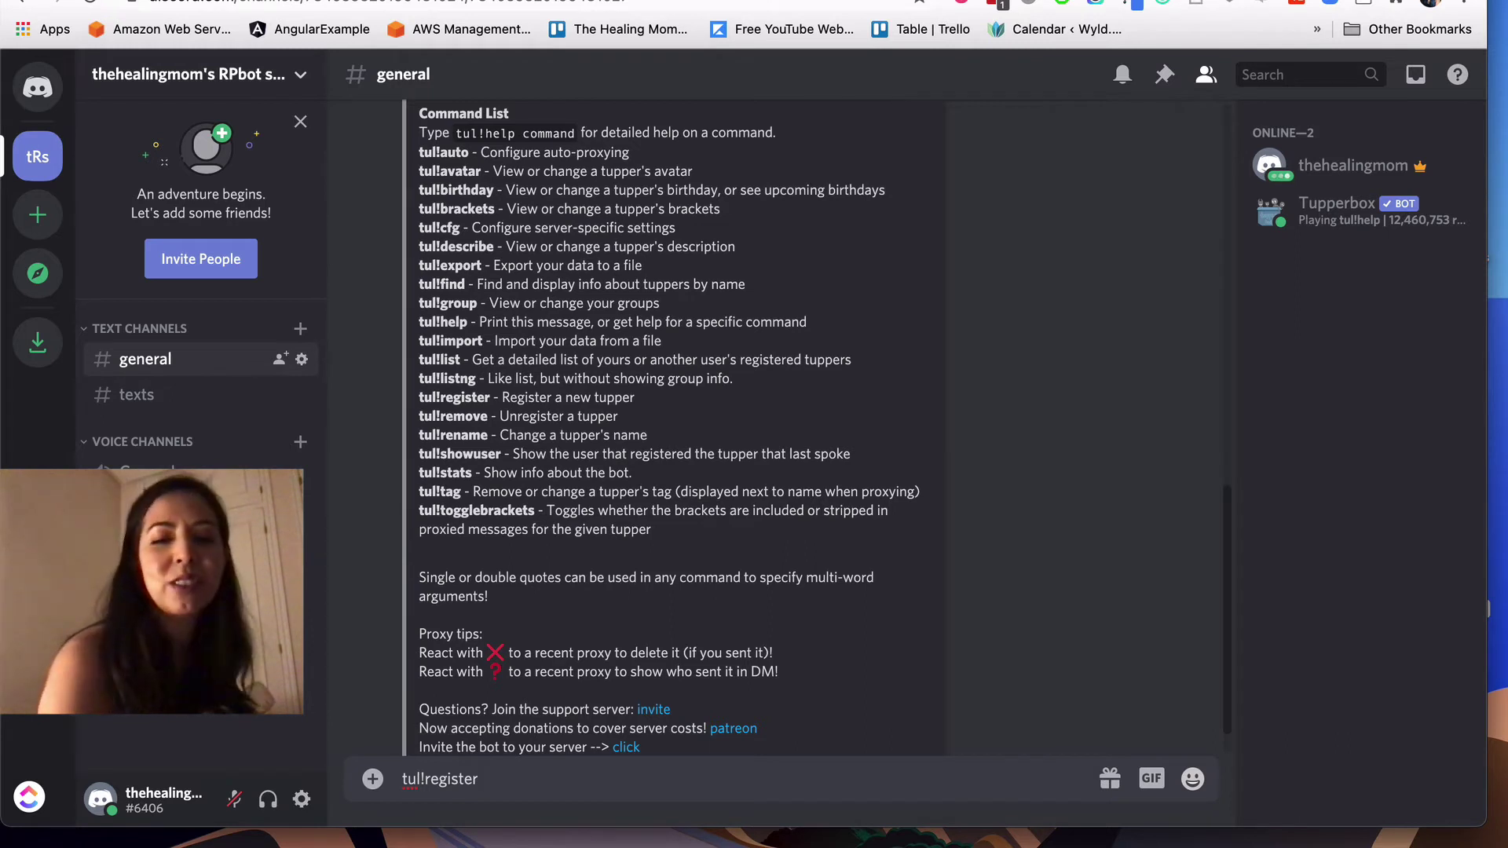
{"action": "type", "text": "Donna"}
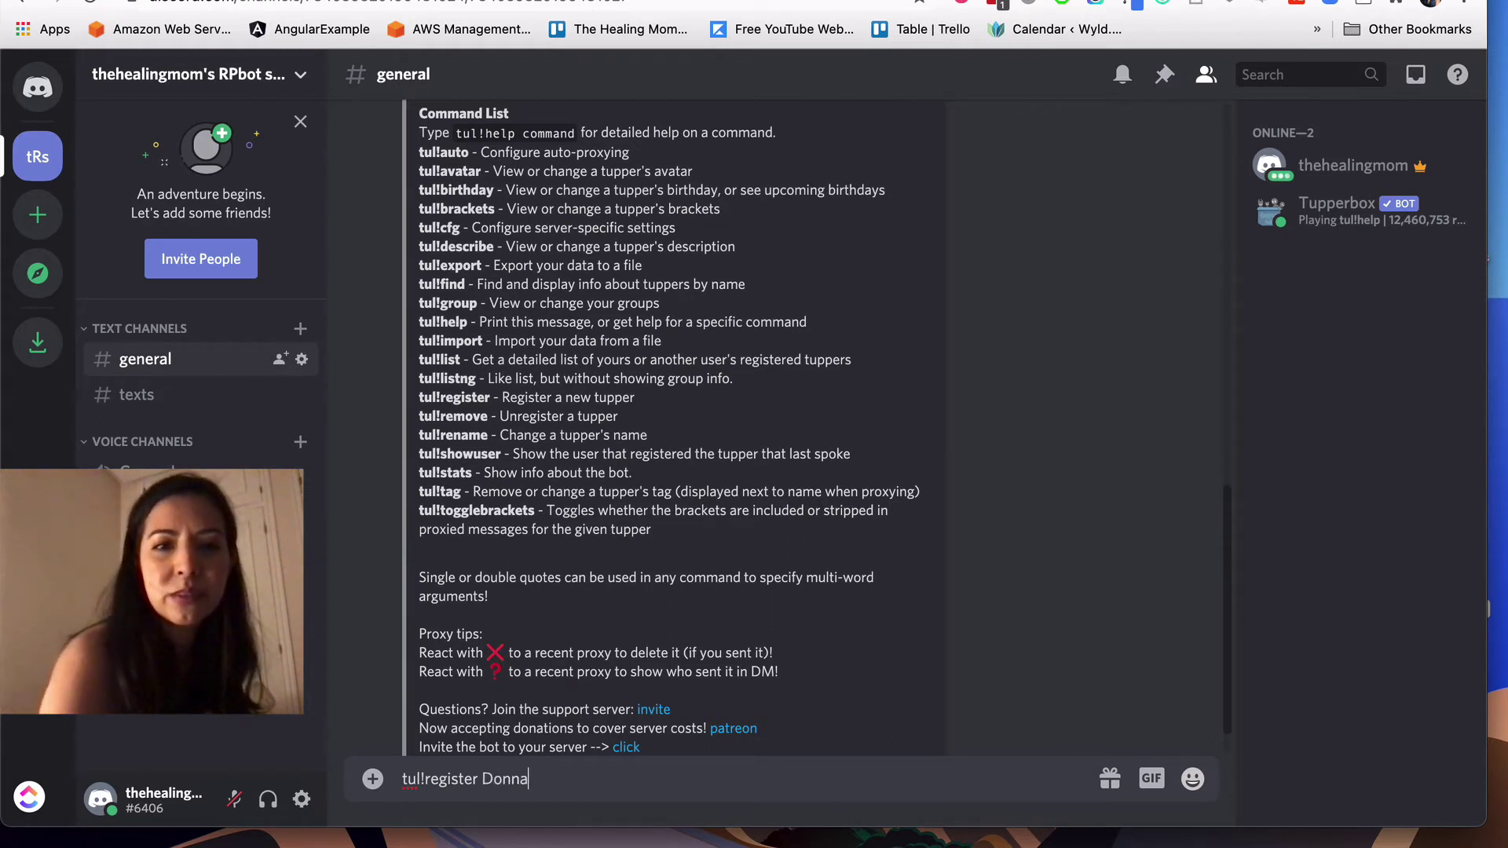
{"action": "scroll", "coordinate": [670, 724], "scroll_direction": "up", "scroll_amount": 2}
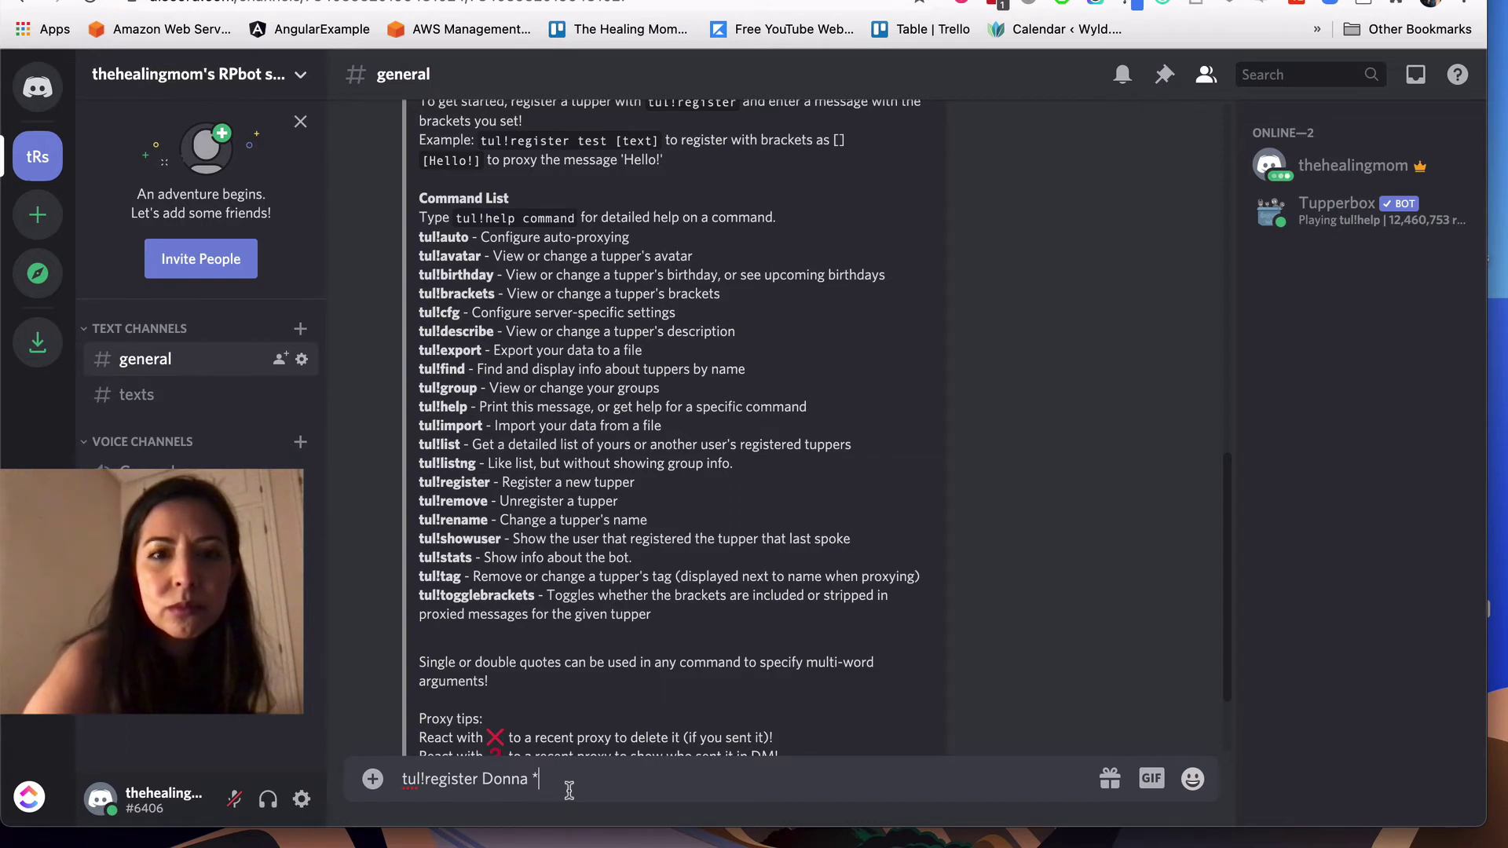
{"action": "type", "text": "{"}
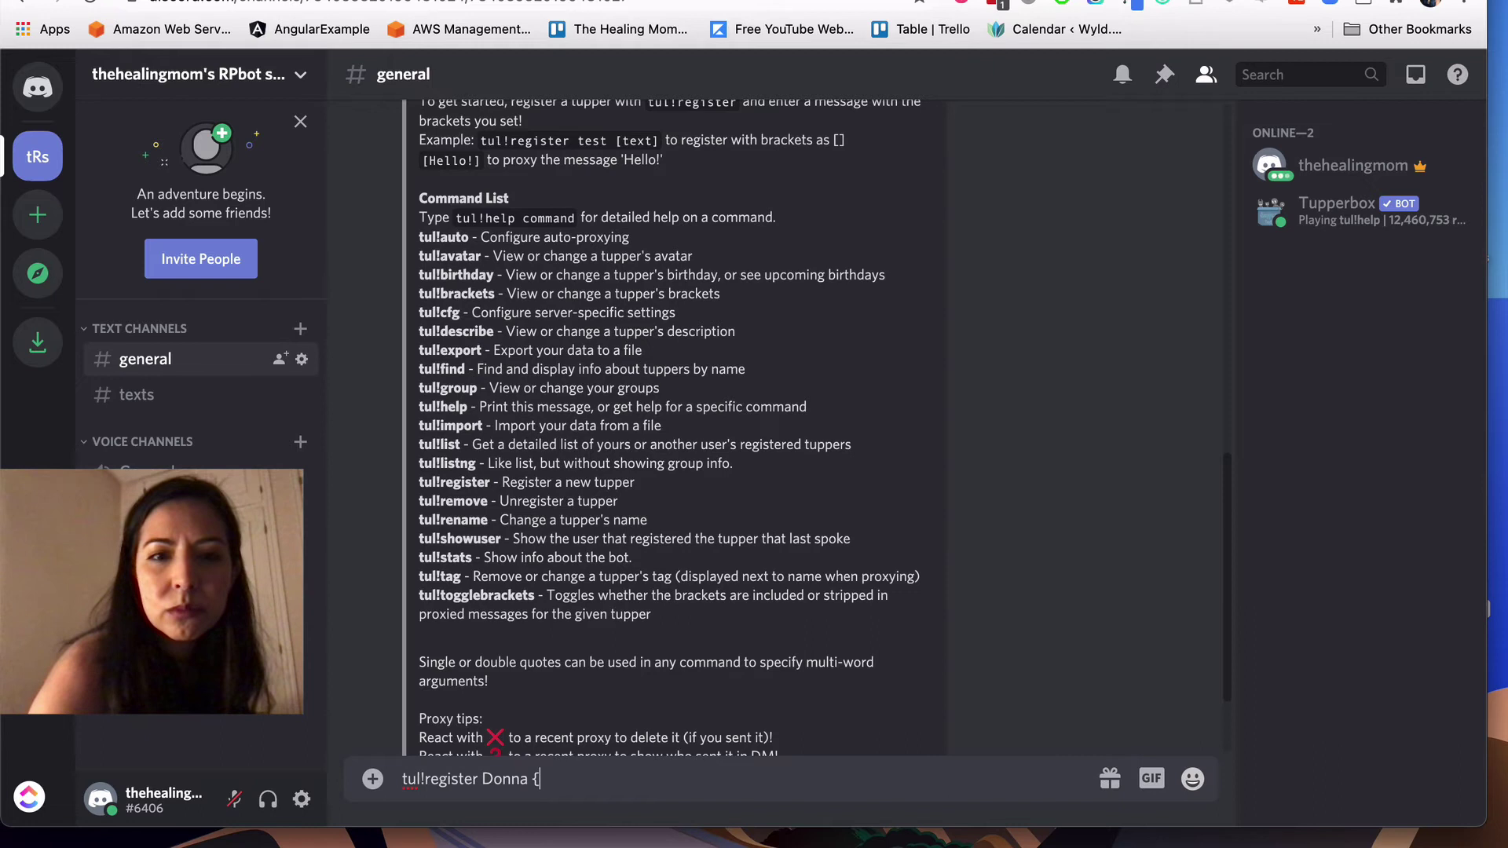
{"action": "key", "text": "BackSpace"}
{"action": "type", "text": "["}
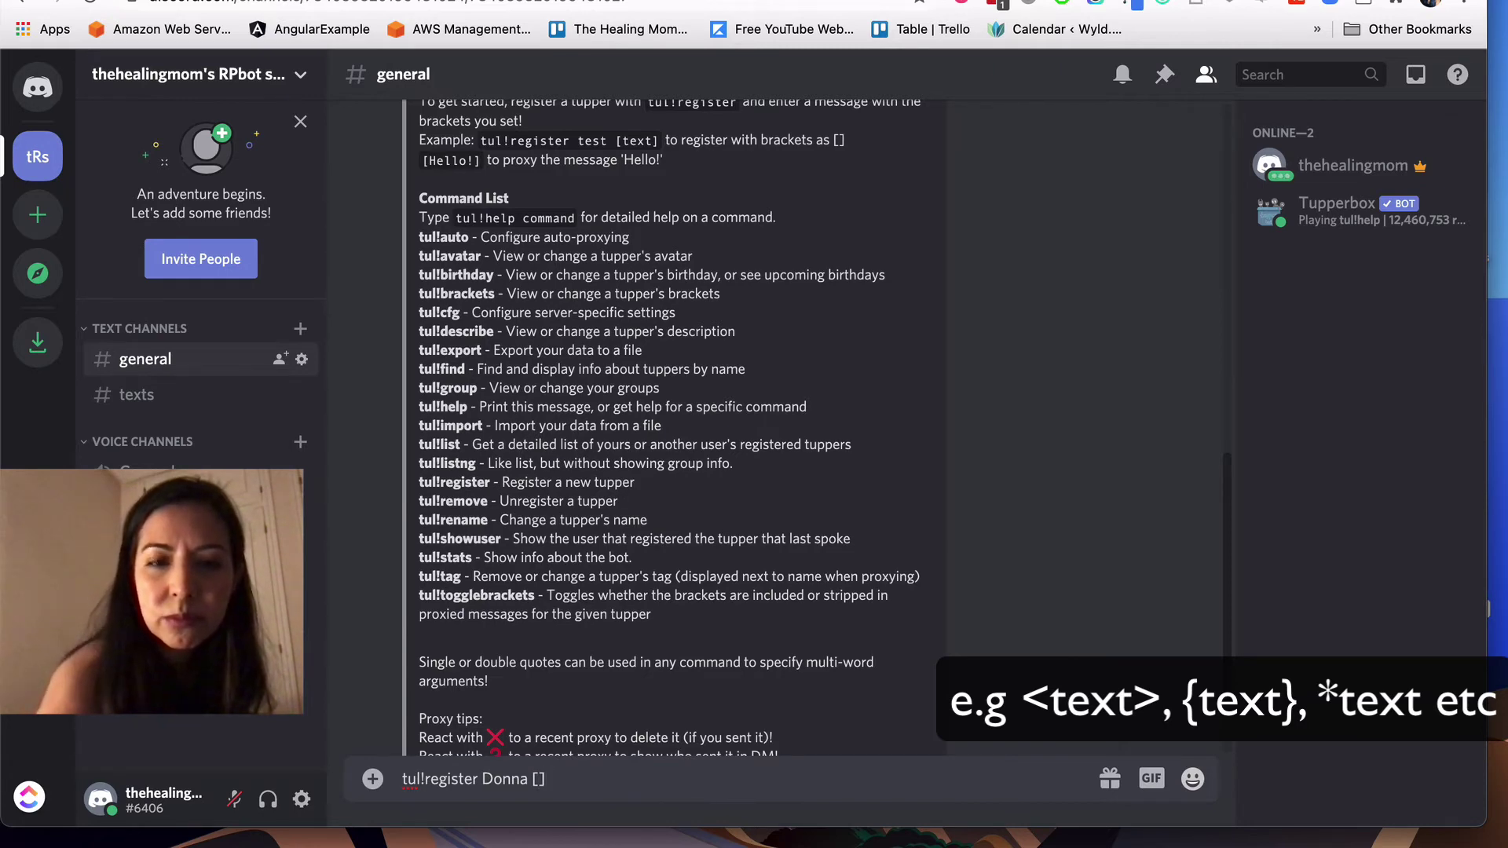
{"action": "type", "text": "]"}
{"action": "key", "text": "Return"}
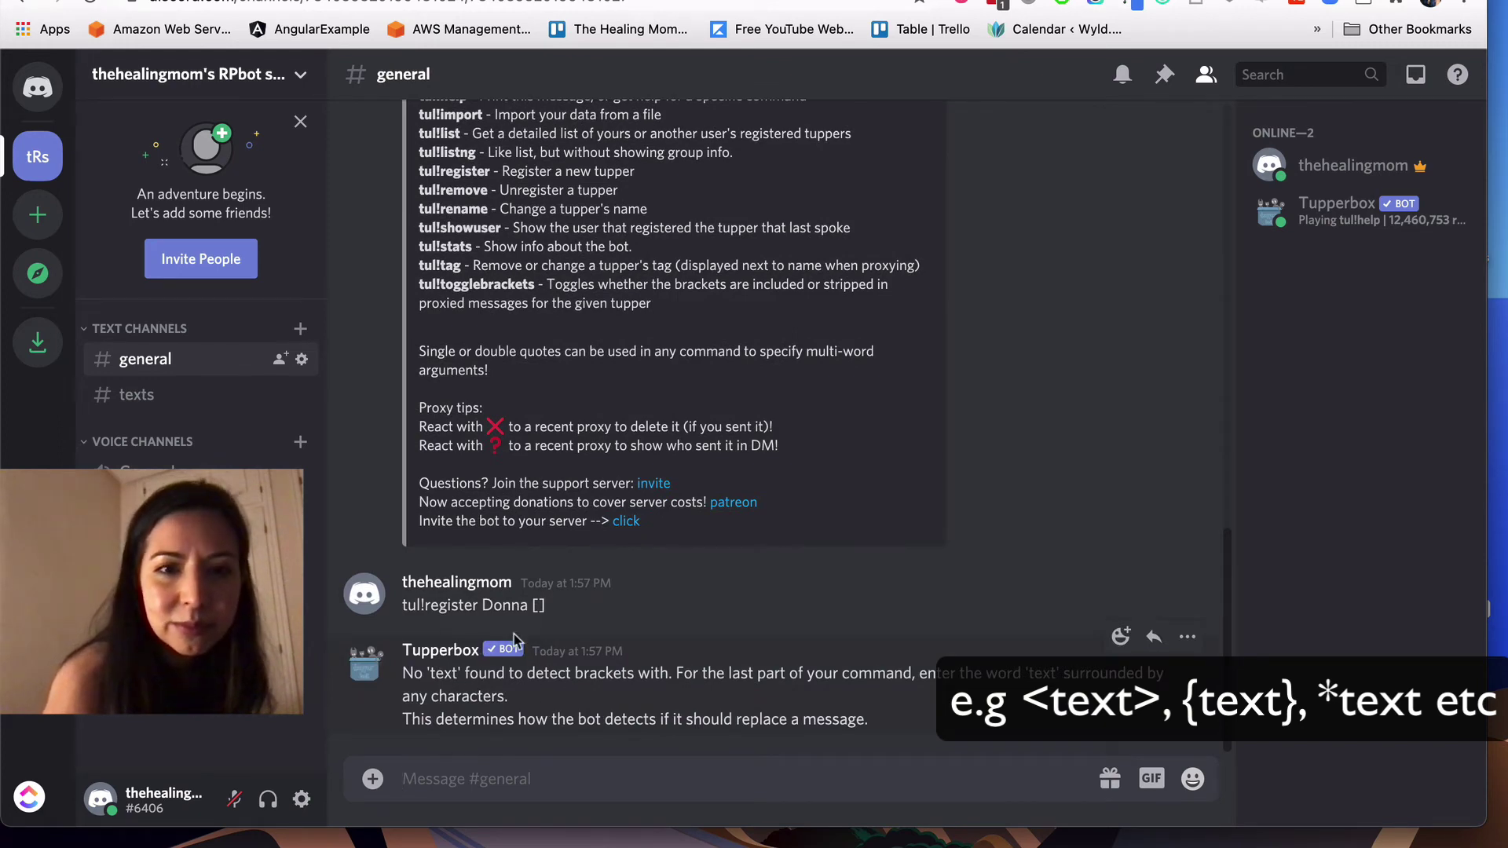
Step: Resend the Donna register command with the brackets filled in as [text]
{"action": "left_click_drag", "start_coordinate": [401, 604], "coordinate": [552, 608]}
{"action": "key", "text": "super+c"}
{"action": "left_click", "coordinate": [441, 762]}
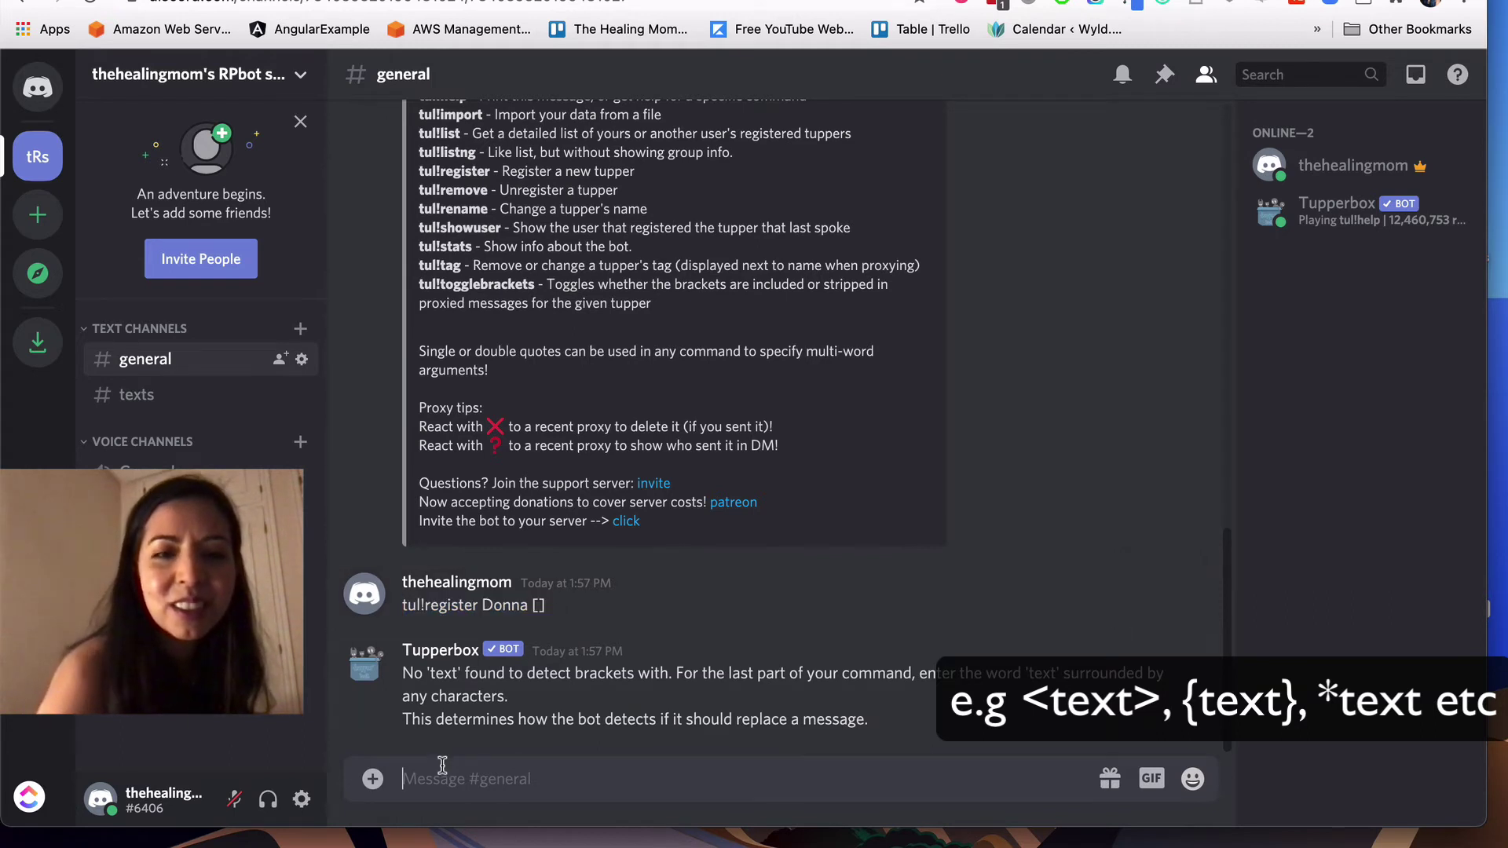
{"action": "key", "text": "super+v"}
{"action": "left_click", "coordinate": [539, 778]}
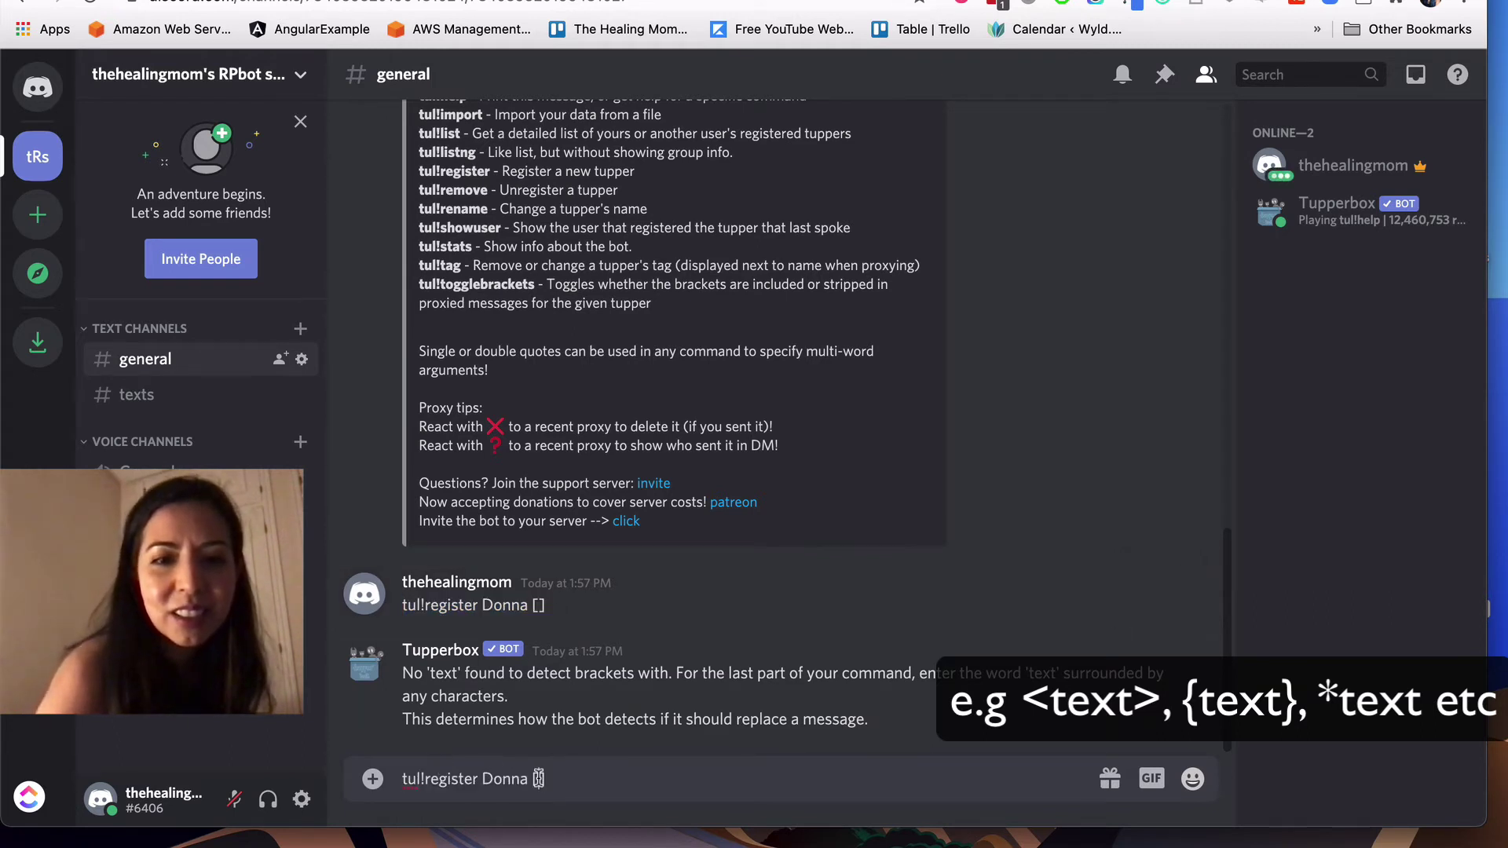
{"action": "type", "text": "text"}
{"action": "key", "text": "Right"}
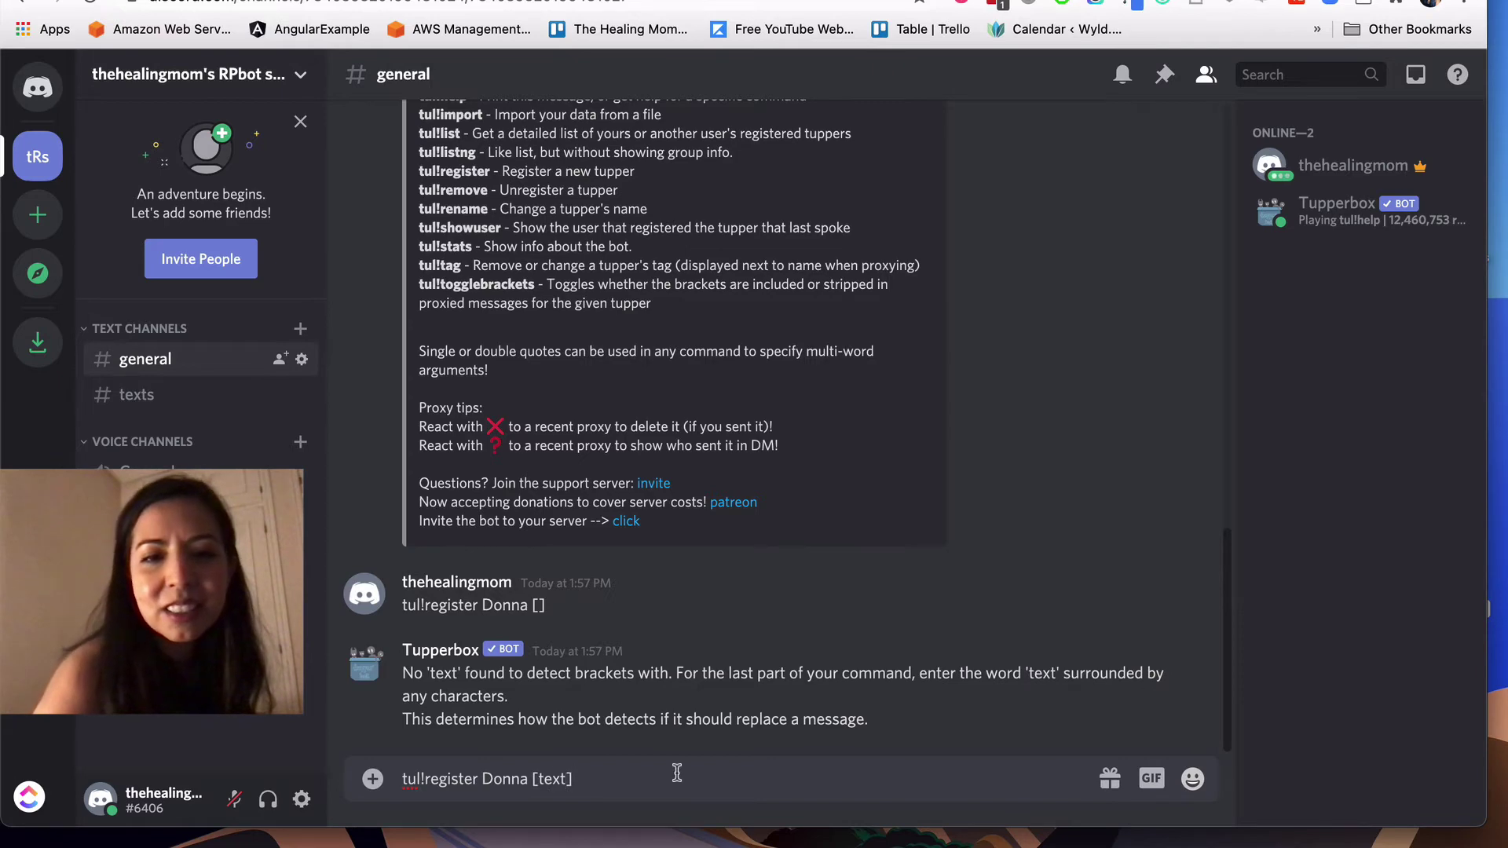
{"action": "key", "text": "Return"}
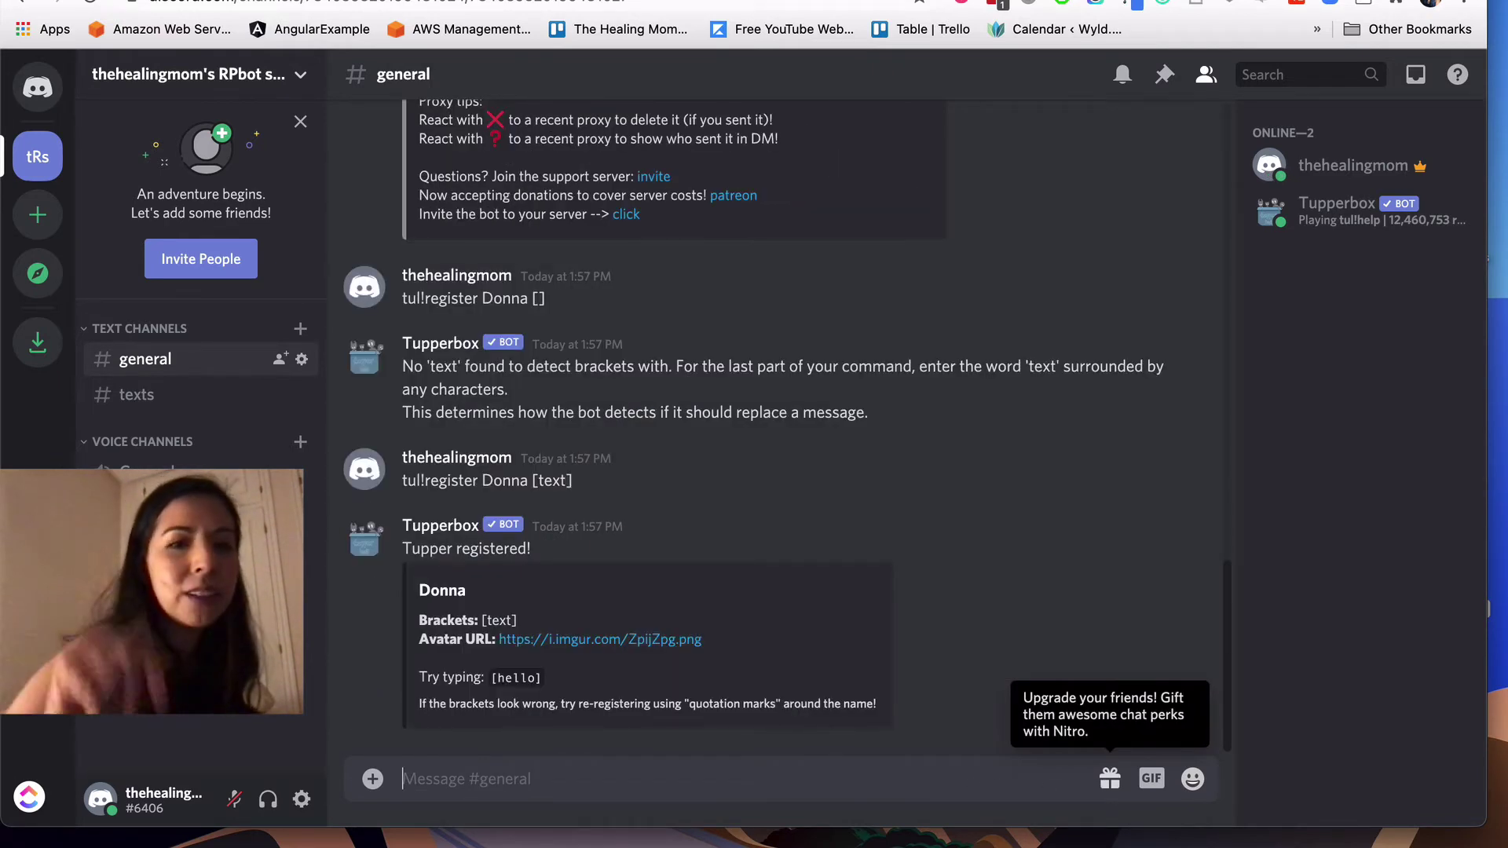
Step: Copy tul!avatar from the help list and send 'tul!avatar Donna' in #general
{"action": "scroll", "coordinate": [546, 502], "scroll_direction": "up", "scroll_amount": 5}
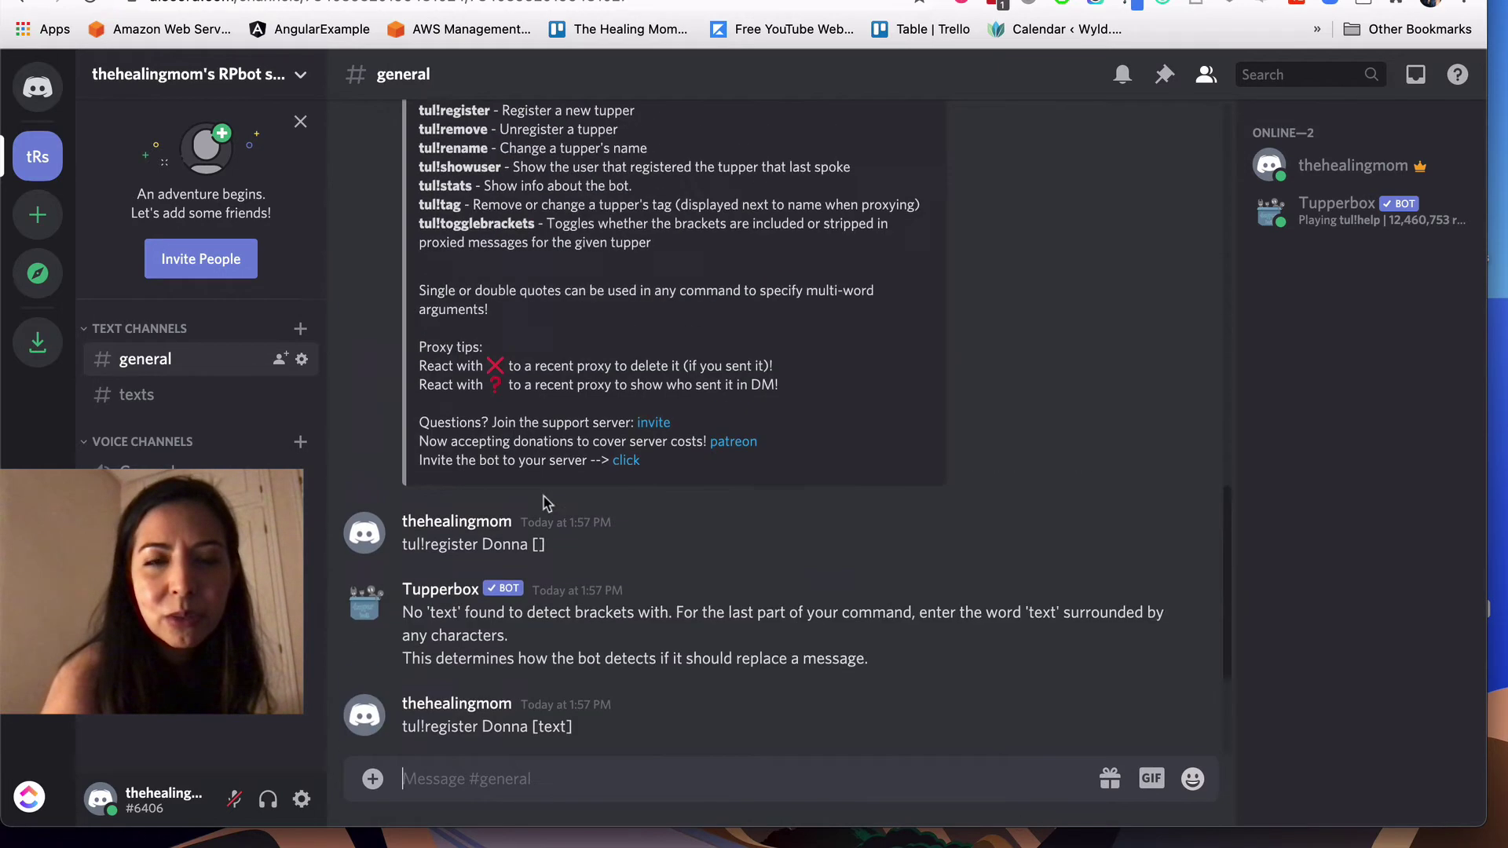
{"action": "scroll", "coordinate": [546, 502], "scroll_direction": "up", "scroll_amount": 2}
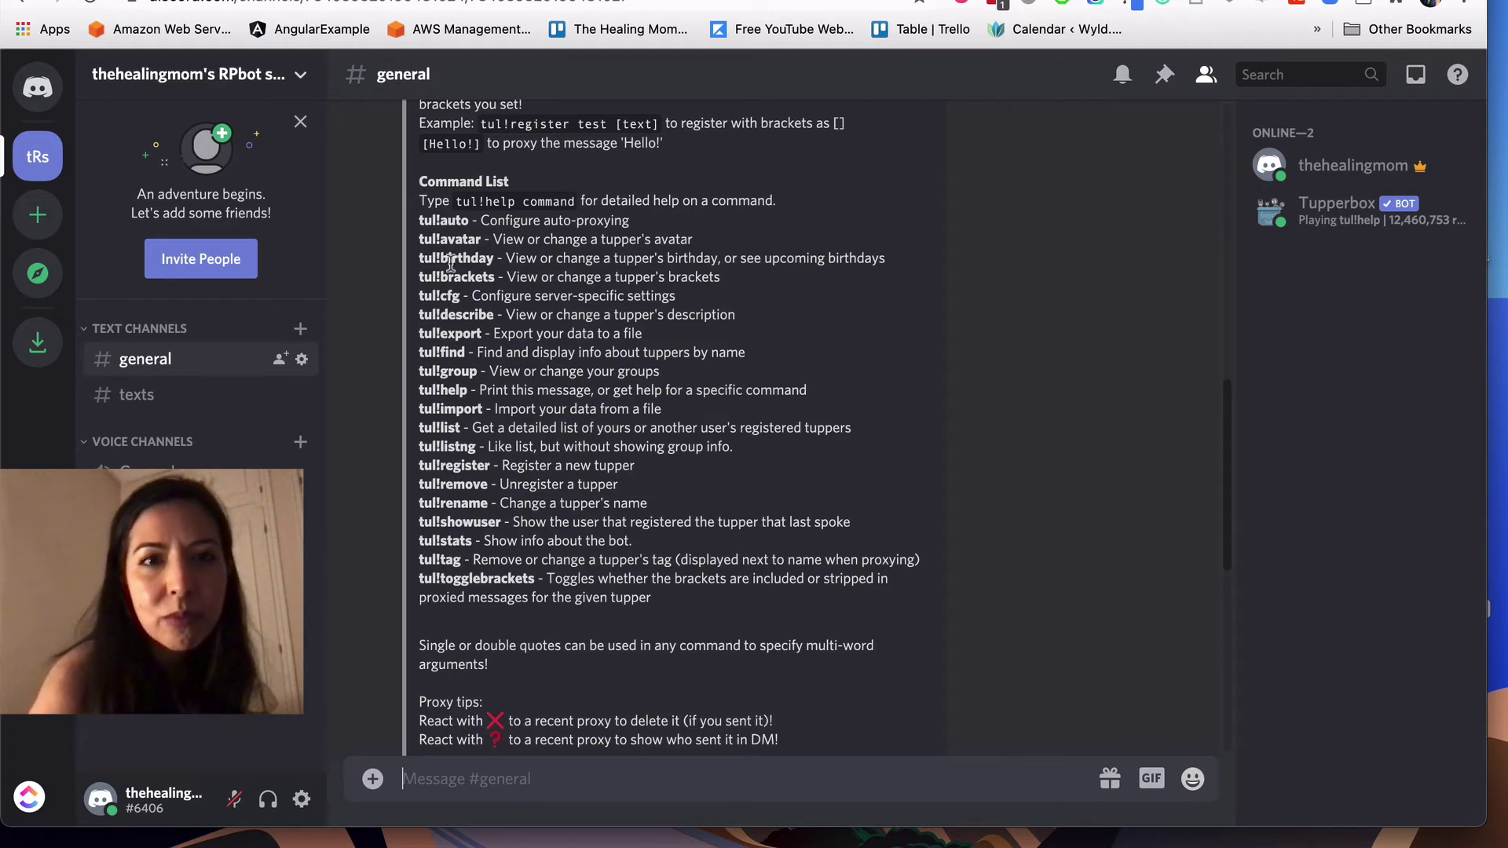
{"action": "left_click_drag", "start_coordinate": [418, 239], "coordinate": [480, 242]}
{"action": "key", "text": "super+c"}
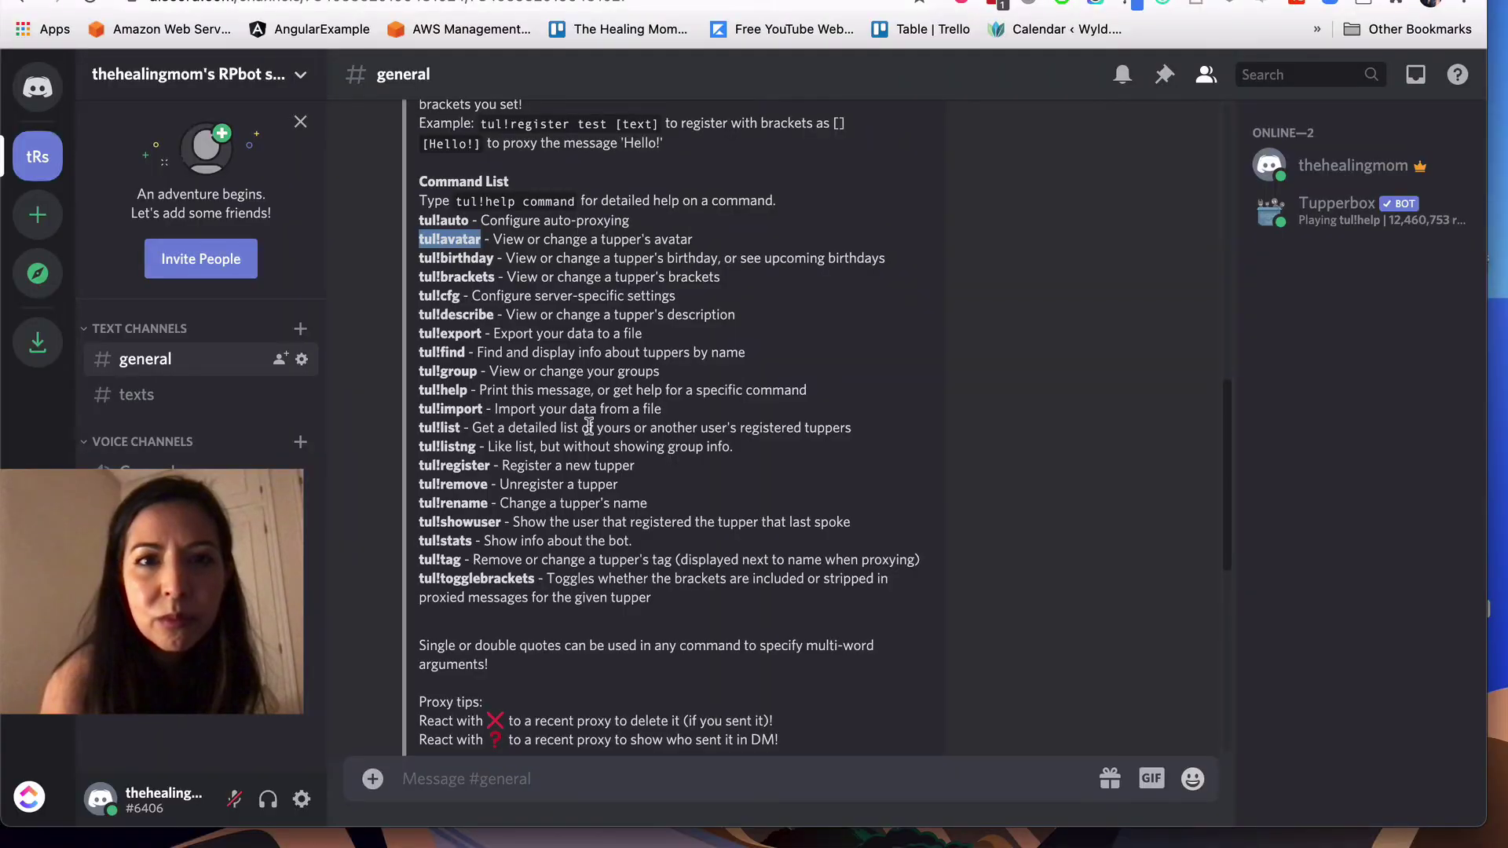
{"action": "scroll", "coordinate": [588, 426], "scroll_direction": "down", "scroll_amount": 10}
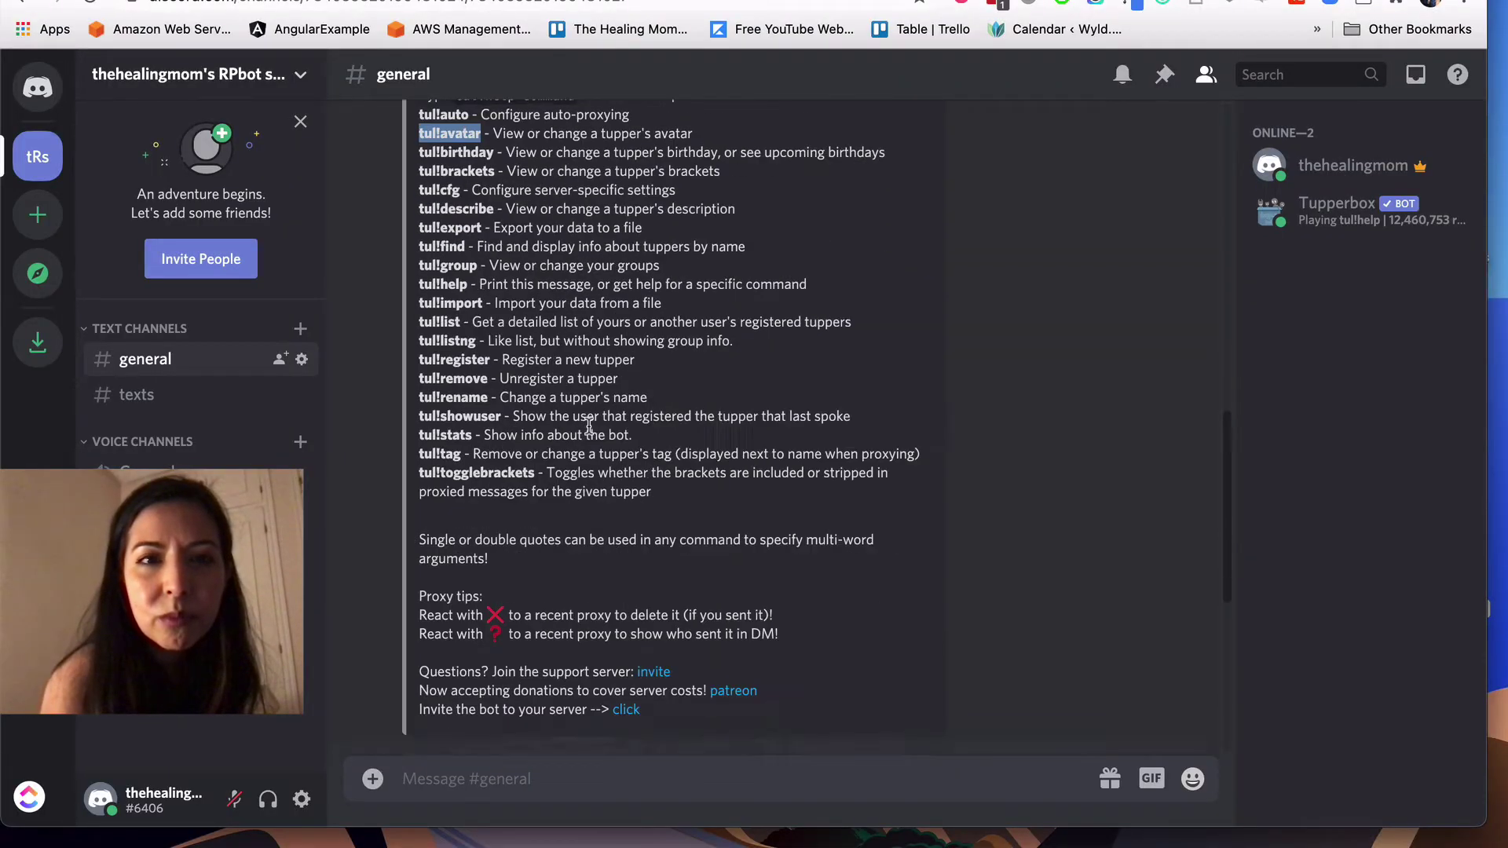
{"action": "left_click", "coordinate": [427, 778]}
{"action": "key", "text": "super+v"}
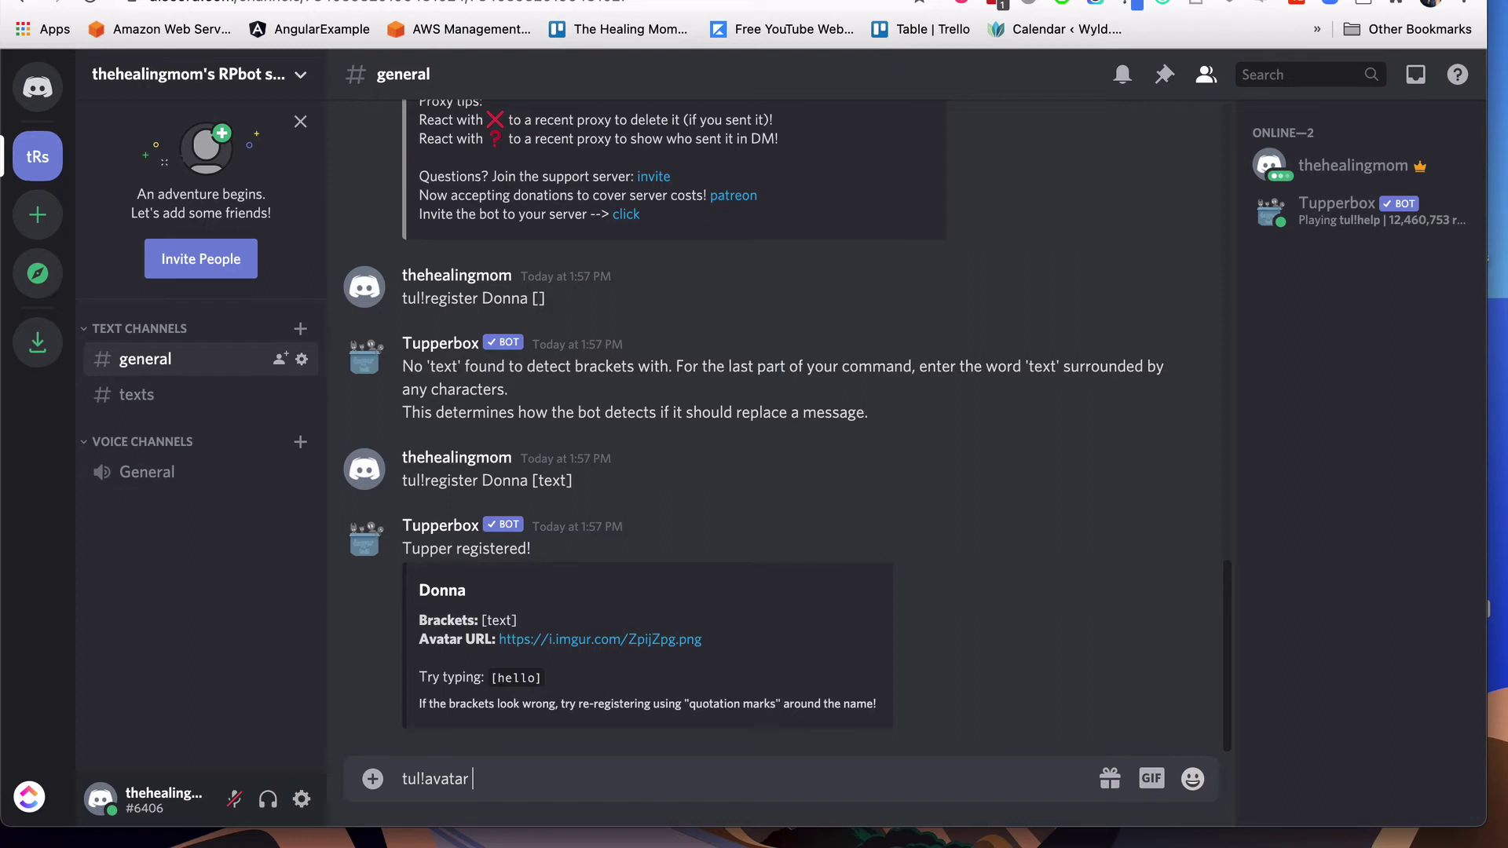
{"action": "type", "text": "Donna"}
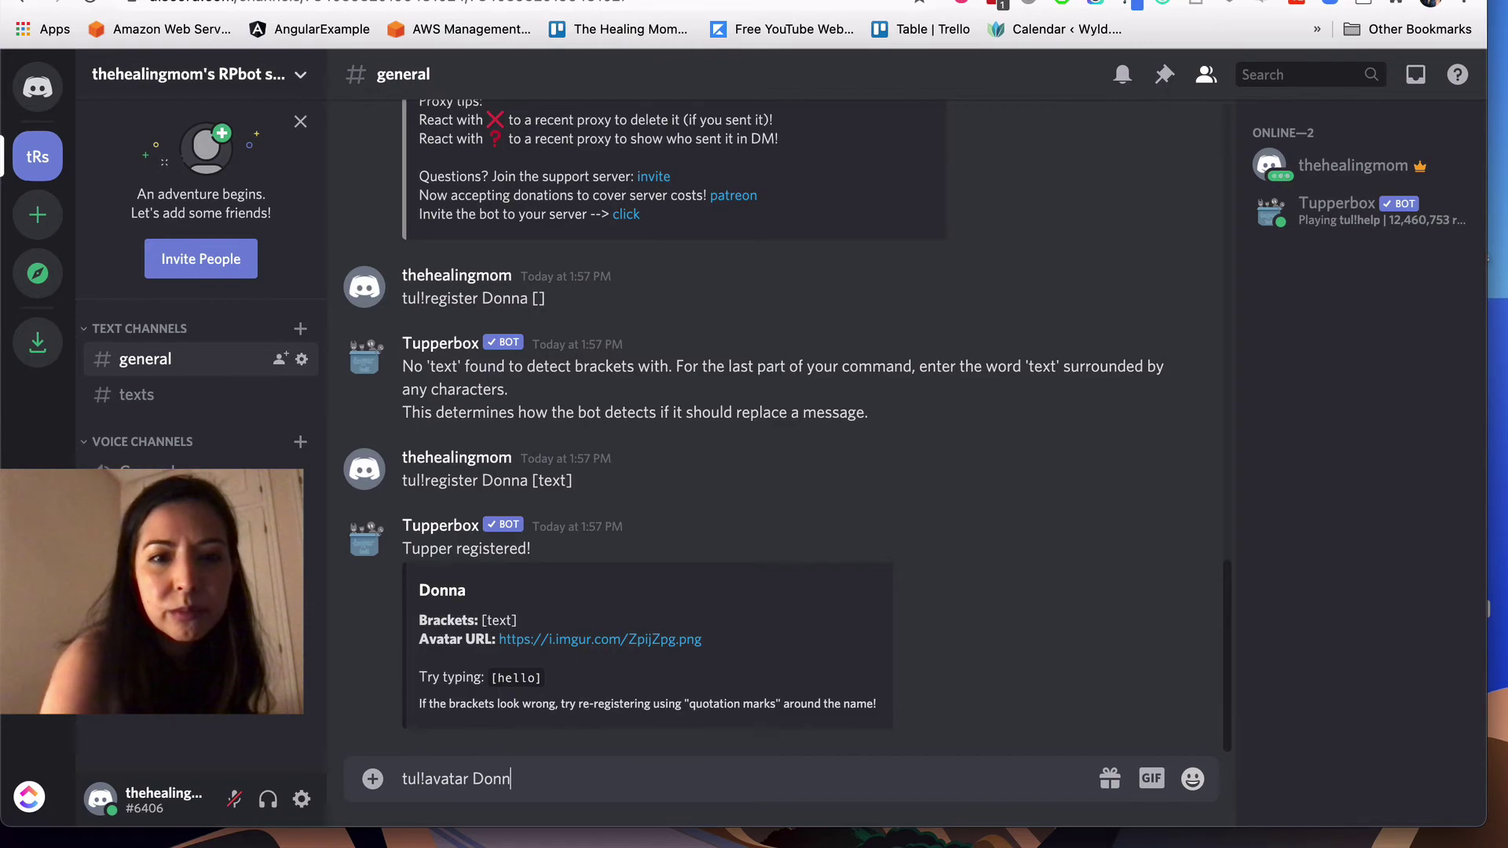
{"action": "key", "text": "Return"}
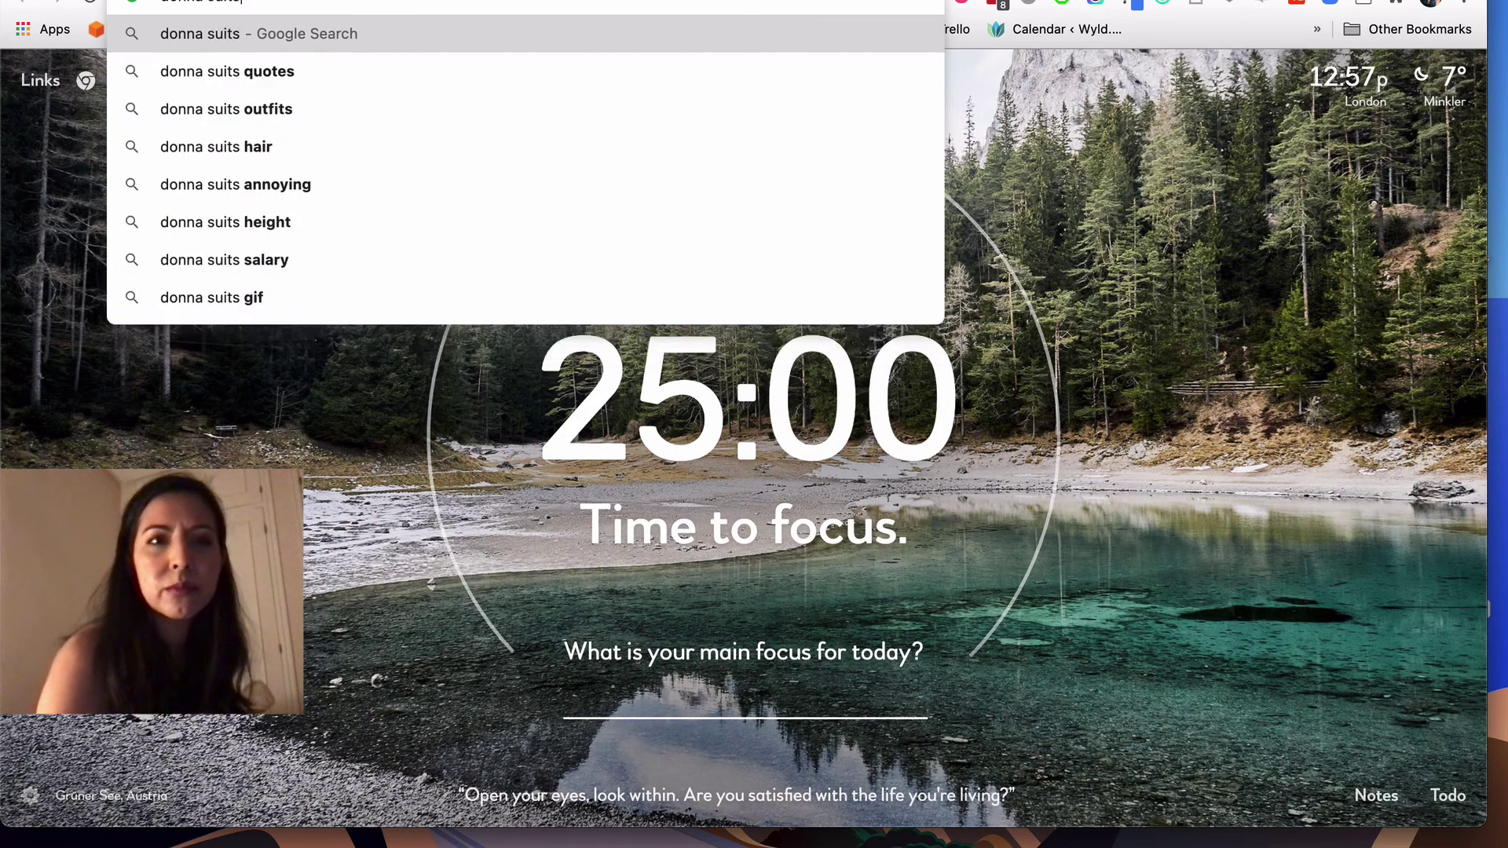
Step: Search images for 'donna suits avatar' and save a Donna Paulsen picture to Downloads as S8_Donna_Paulsen.jpg
{"action": "key", "text": "Return"}
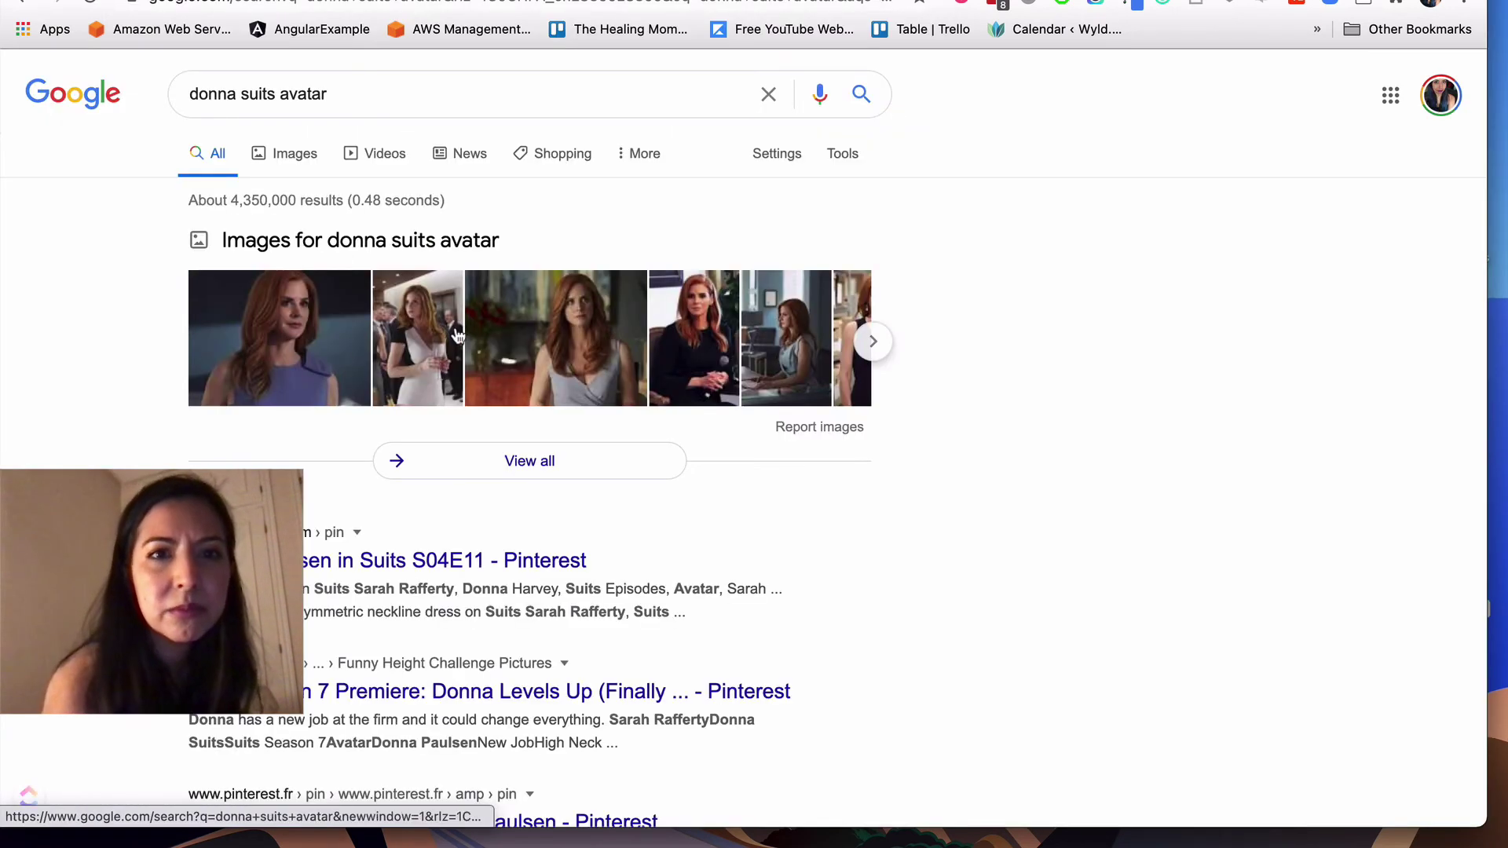
{"action": "left_click", "coordinate": [599, 346]}
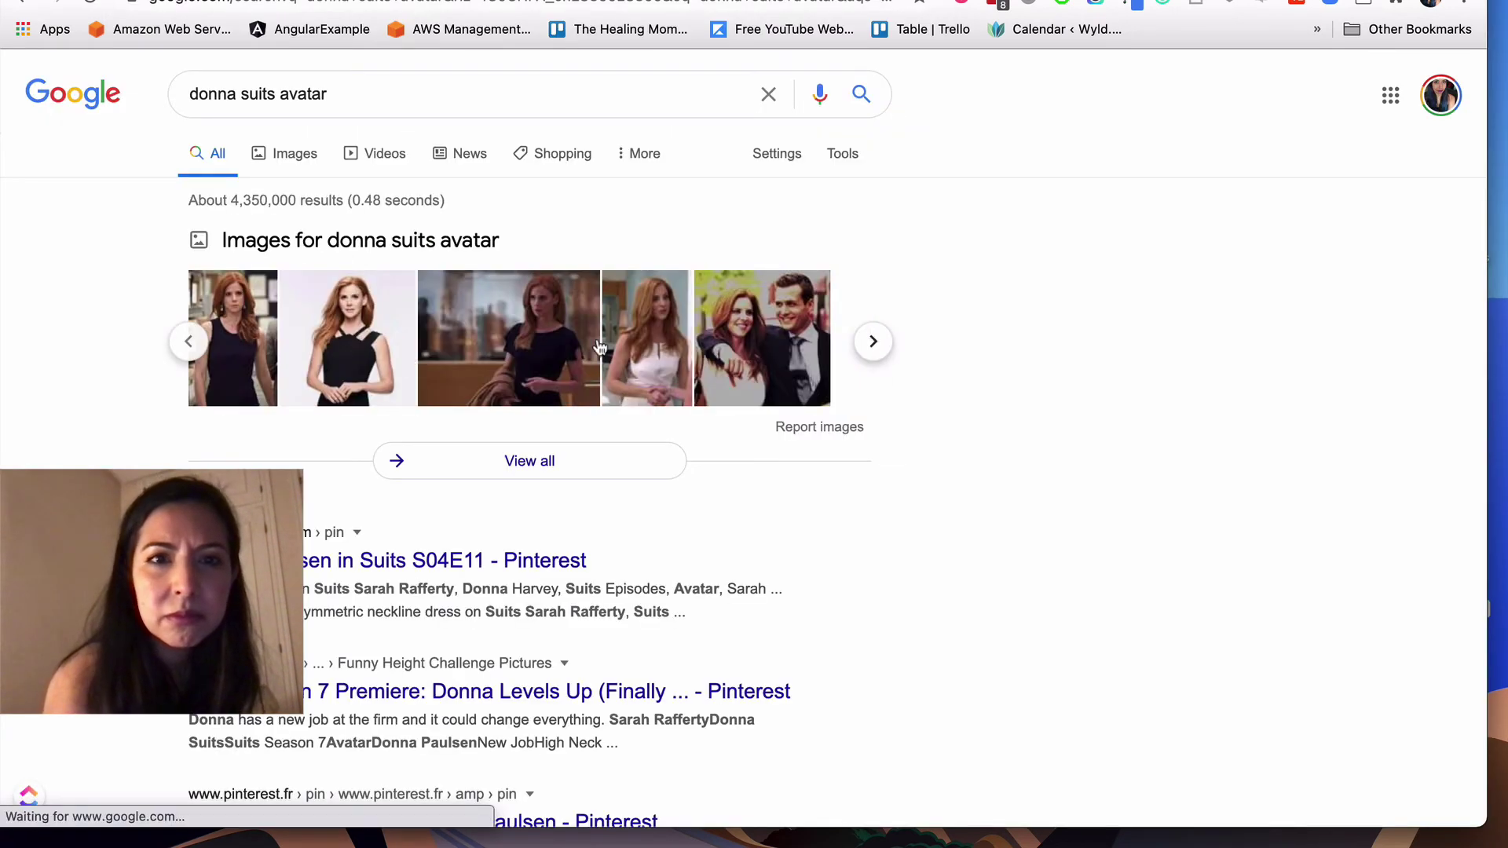
{"action": "left_click", "coordinate": [349, 338]}
{"action": "right_click", "coordinate": [1103, 301]}
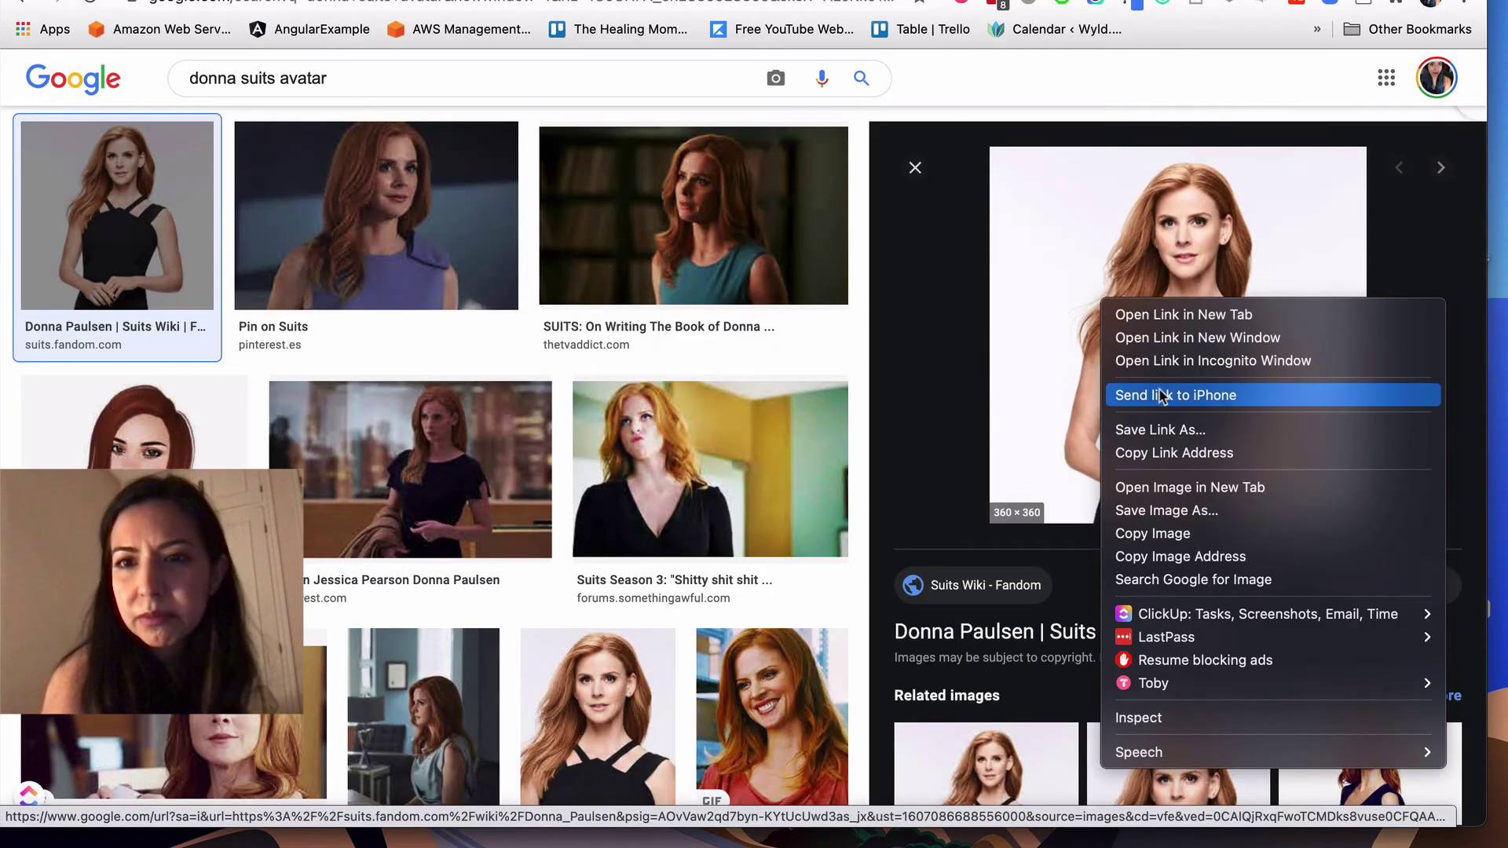
{"action": "left_click", "coordinate": [1136, 511]}
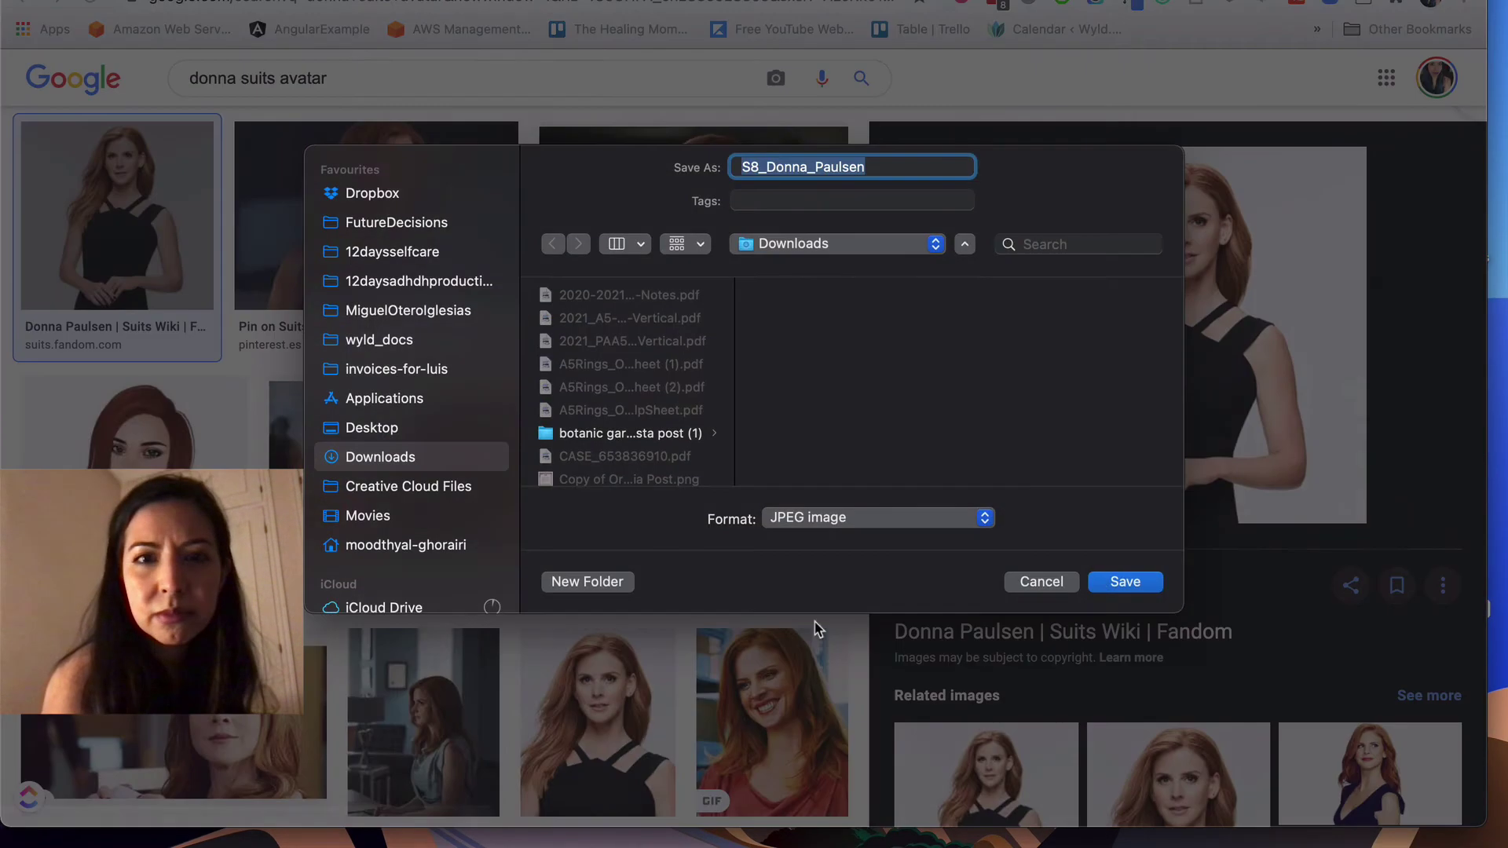
{"action": "left_click", "coordinate": [1123, 582]}
Step: Scroll down the results page, then return to the Discord tab
{"action": "scroll", "coordinate": [324, 698], "scroll_direction": "down", "scroll_amount": 2}
{"action": "scroll", "coordinate": [324, 699], "scroll_direction": "down", "scroll_amount": 6}
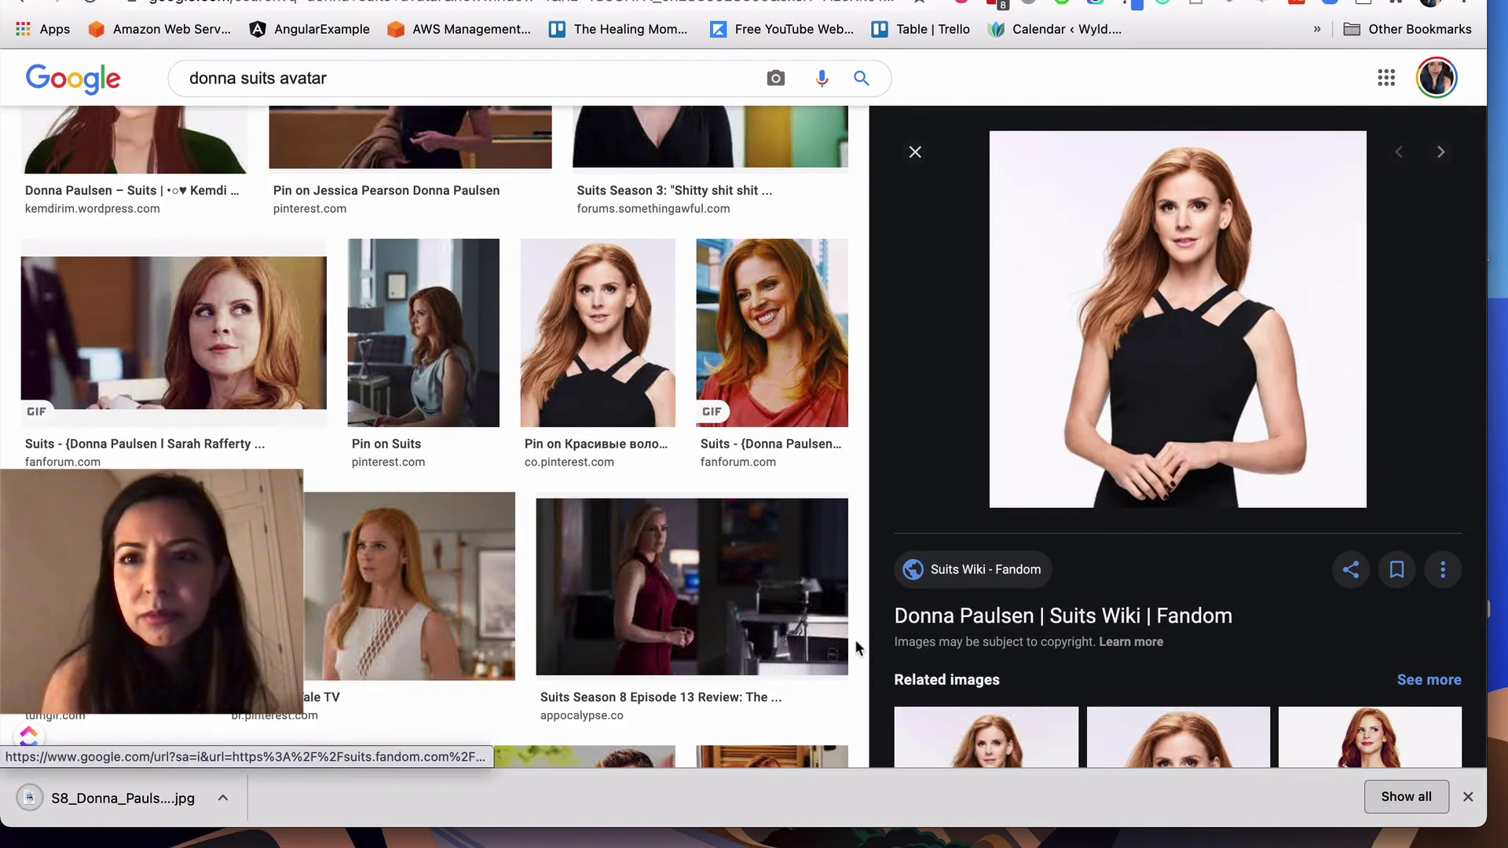
{"action": "scroll", "coordinate": [1047, 595], "scroll_direction": "down", "scroll_amount": 8}
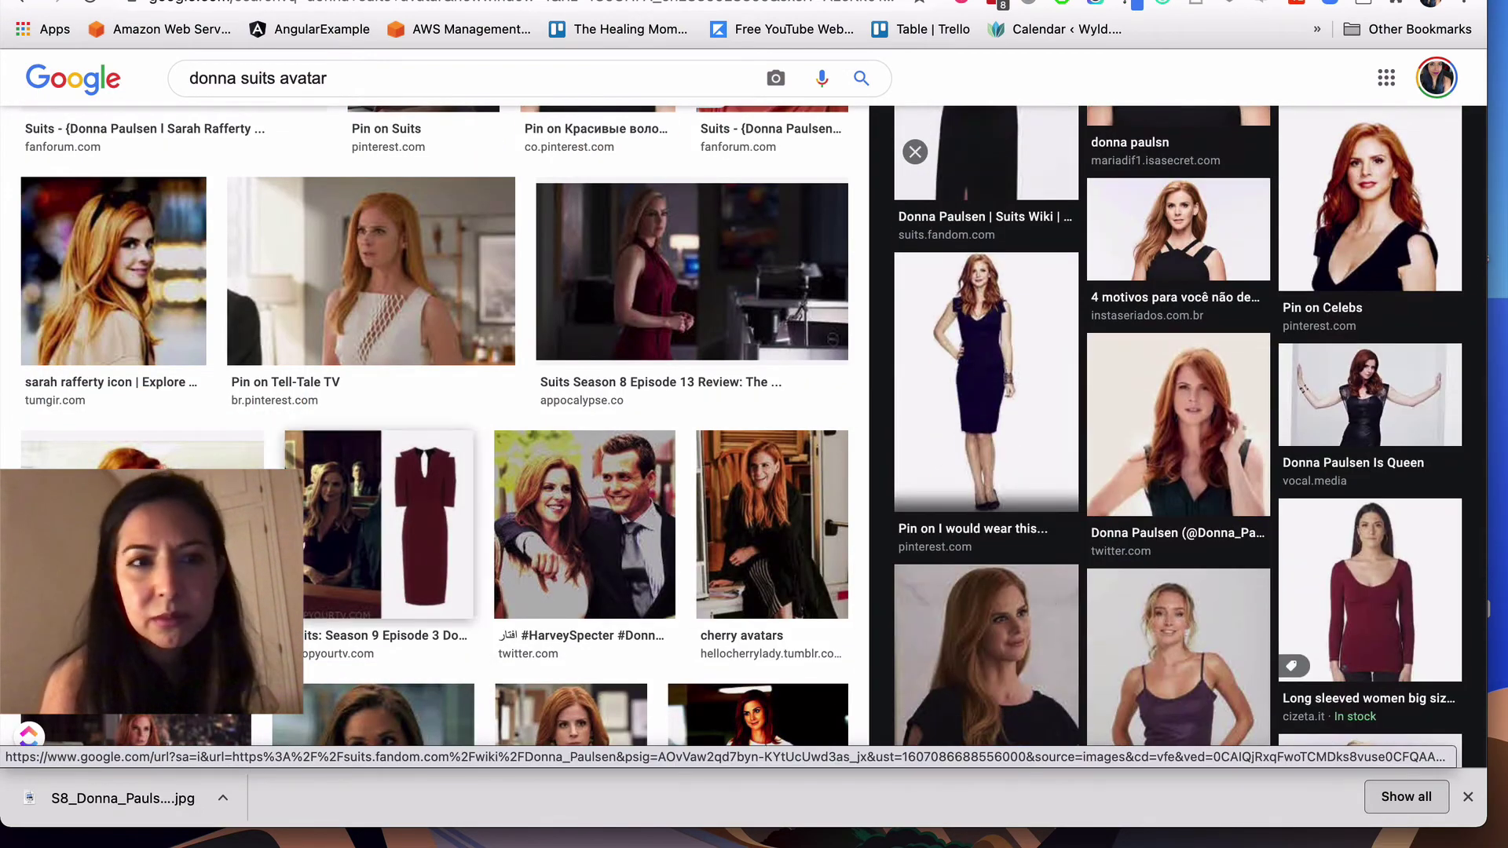
{"action": "scroll", "coordinate": [573, 483], "scroll_direction": "down", "scroll_amount": 5}
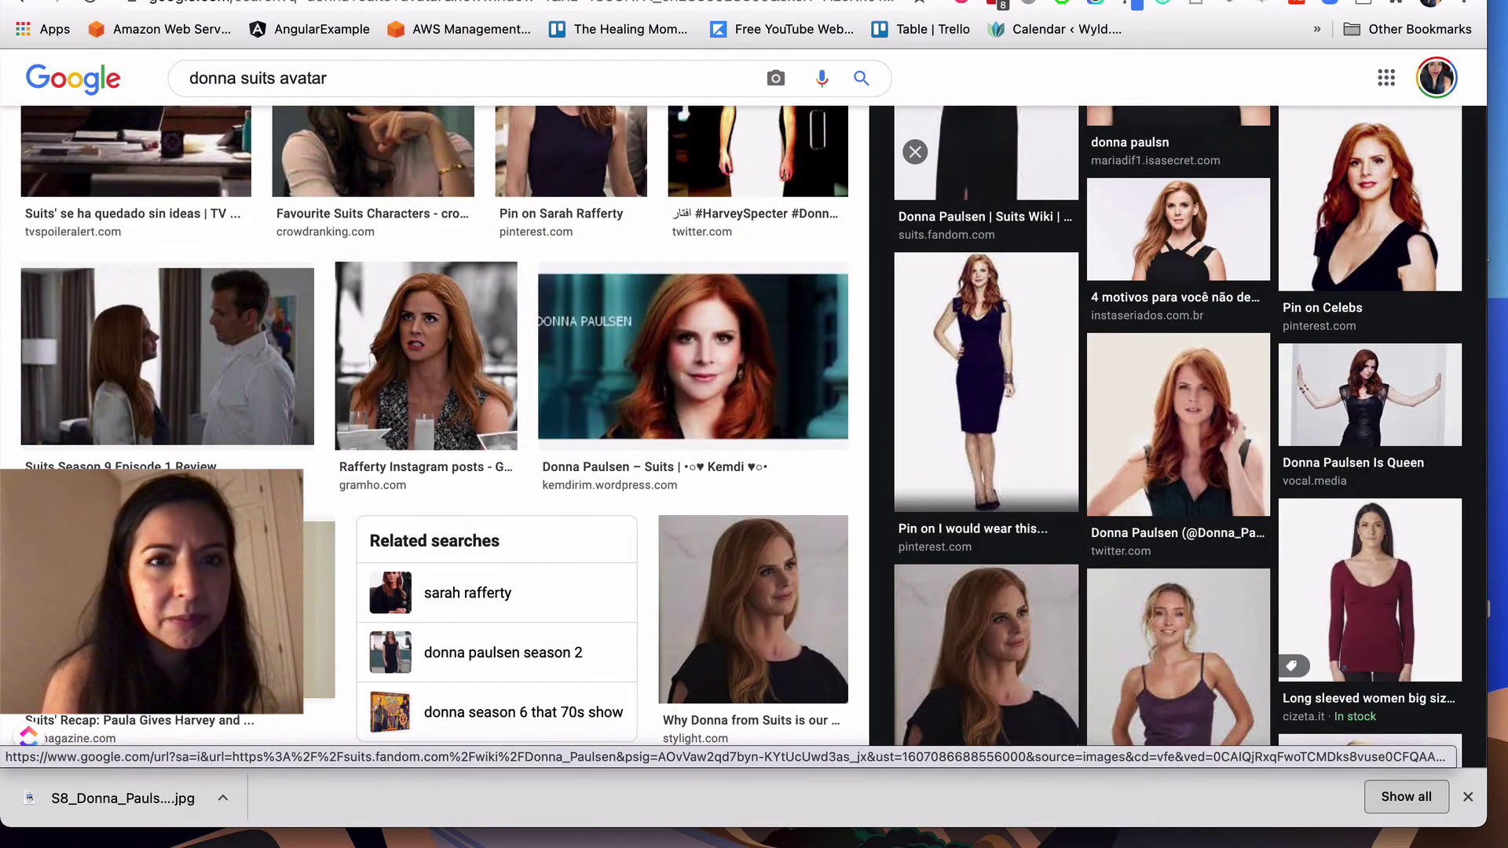
{"action": "key", "text": "ctrl+Tab"}
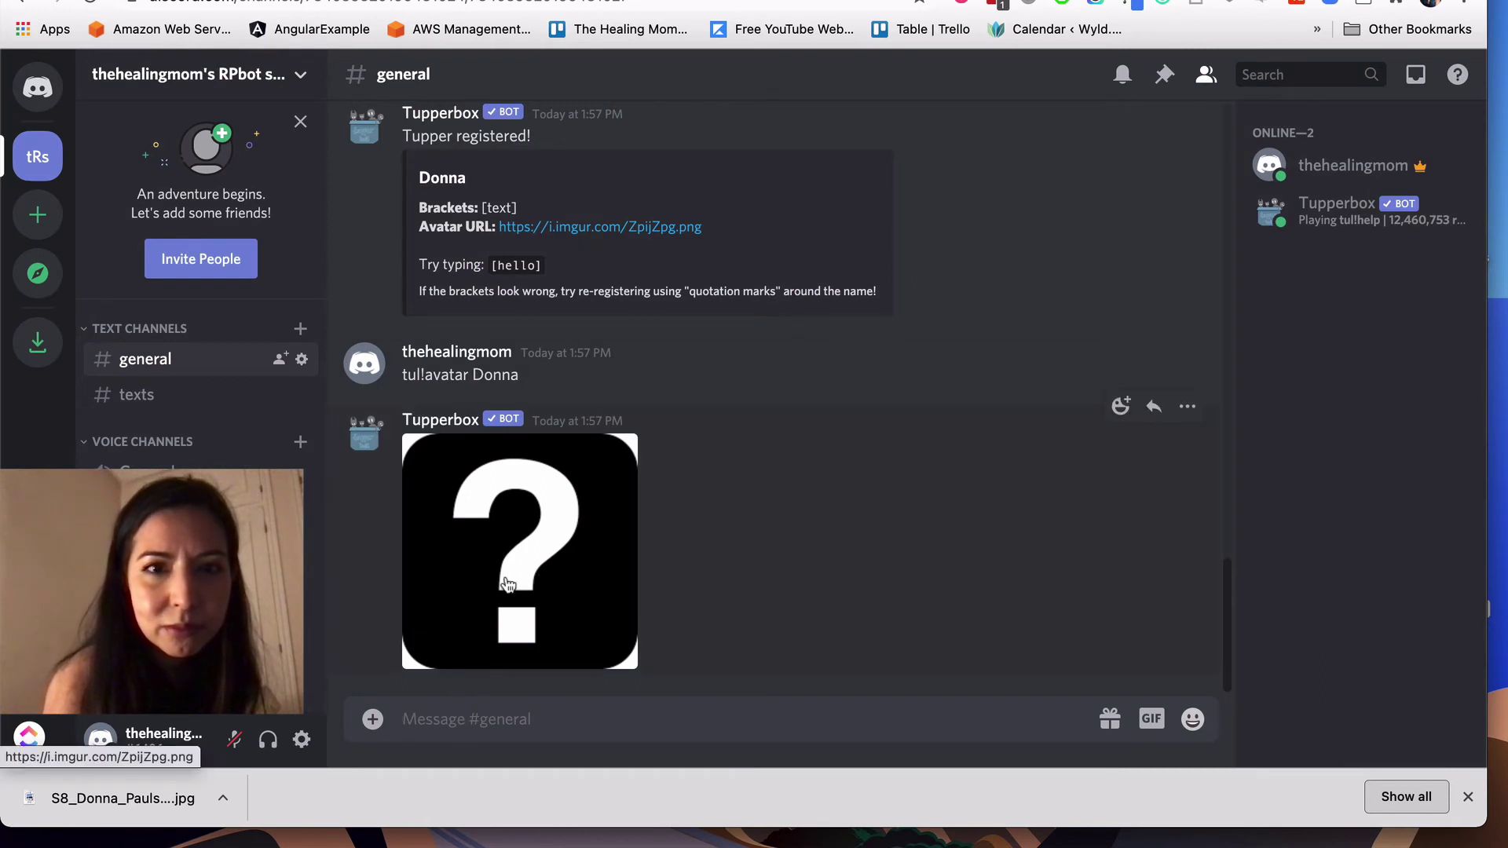
{"action": "scroll", "coordinate": [507, 585], "scroll_direction": "up", "scroll_amount": 1}
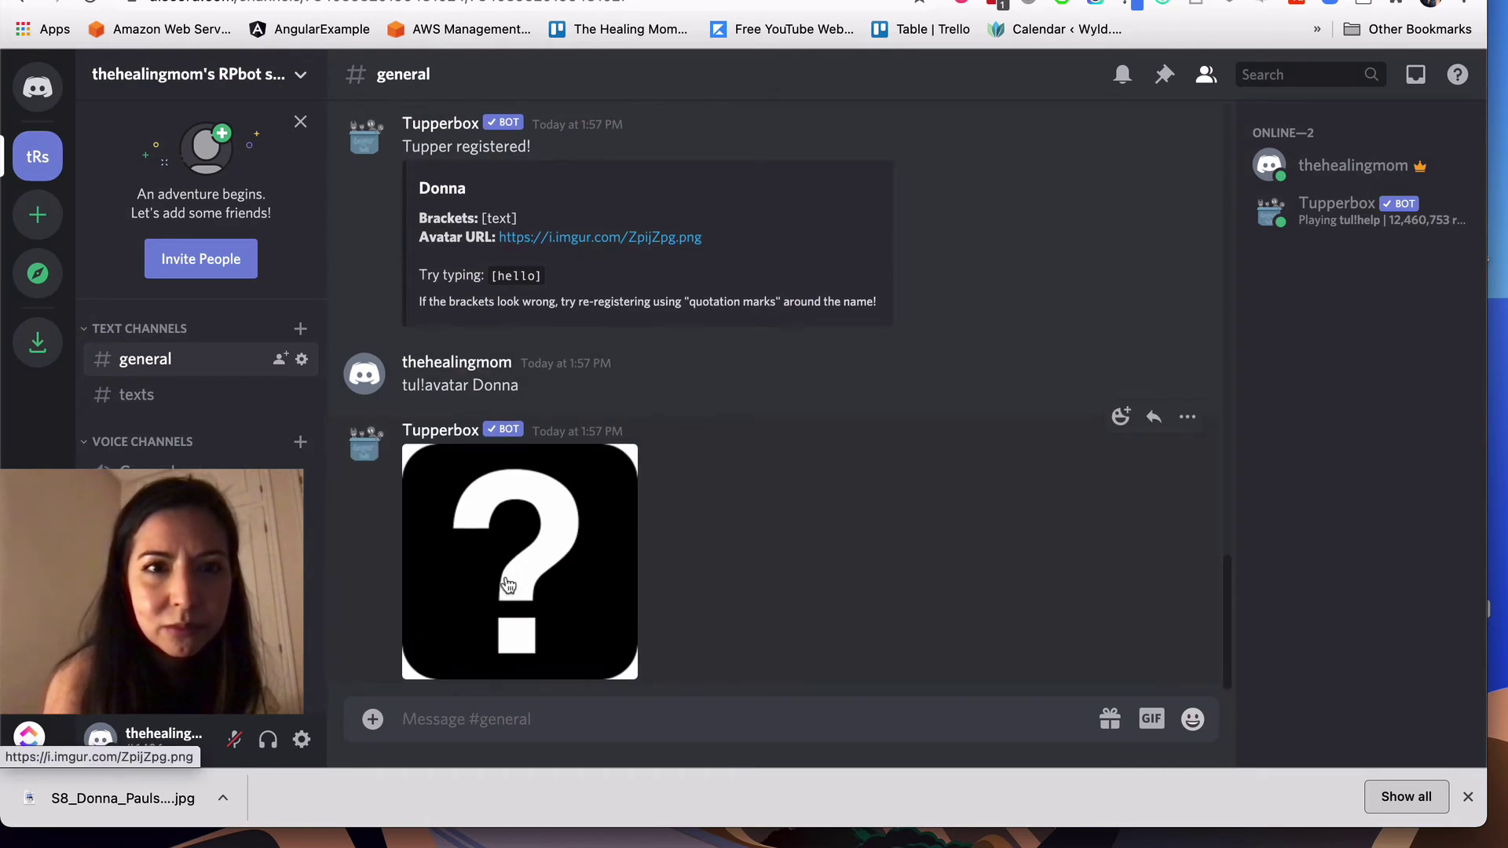
{"action": "scroll", "coordinate": [506, 585], "scroll_direction": "up", "scroll_amount": 1}
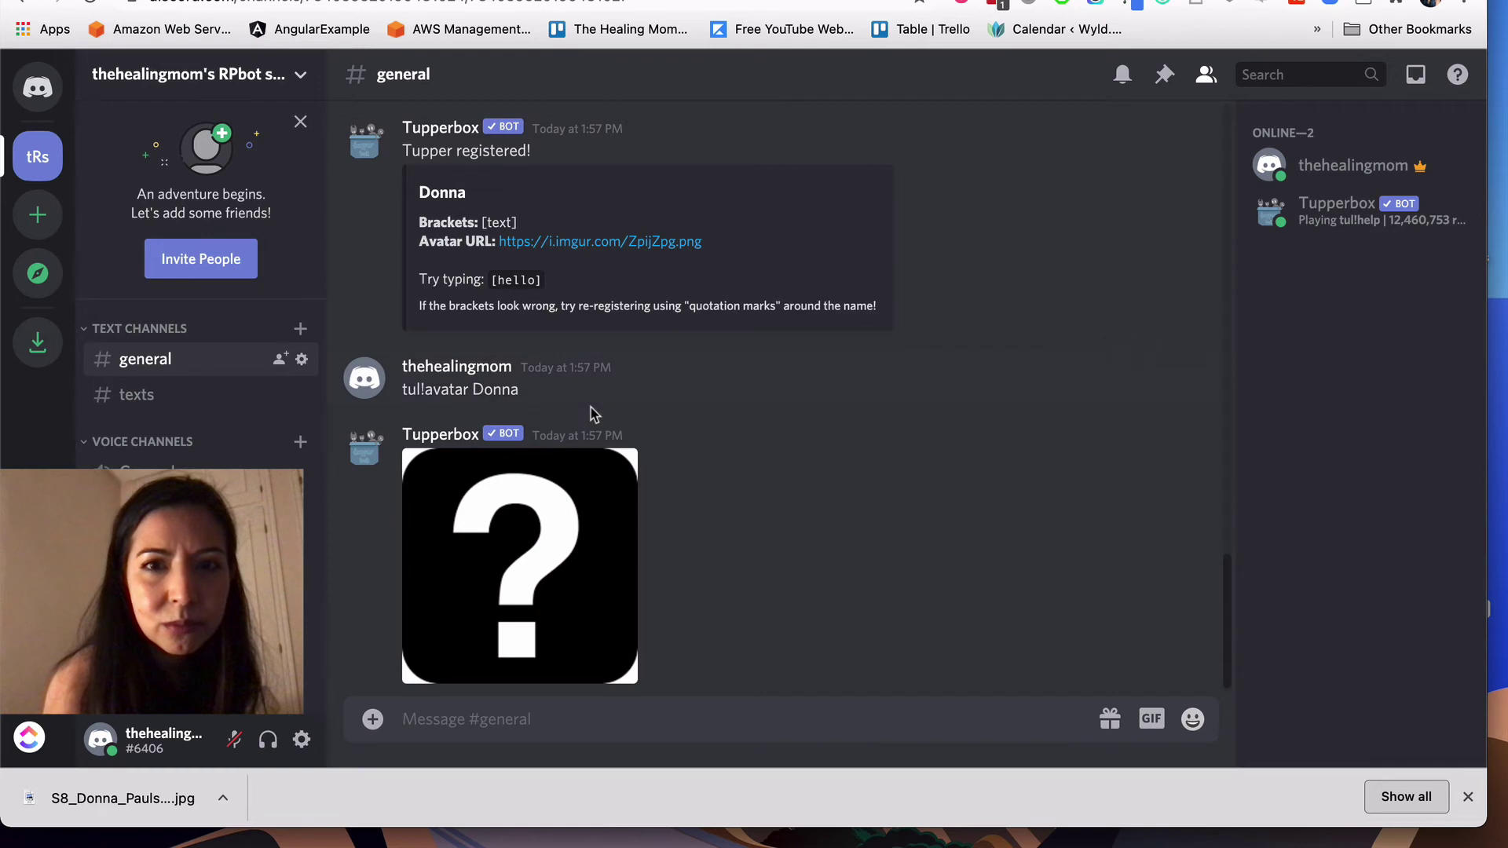
{"action": "scroll", "coordinate": [592, 414], "scroll_direction": "up", "scroll_amount": 3}
{"action": "scroll", "coordinate": [593, 414], "scroll_direction": "up", "scroll_amount": 10}
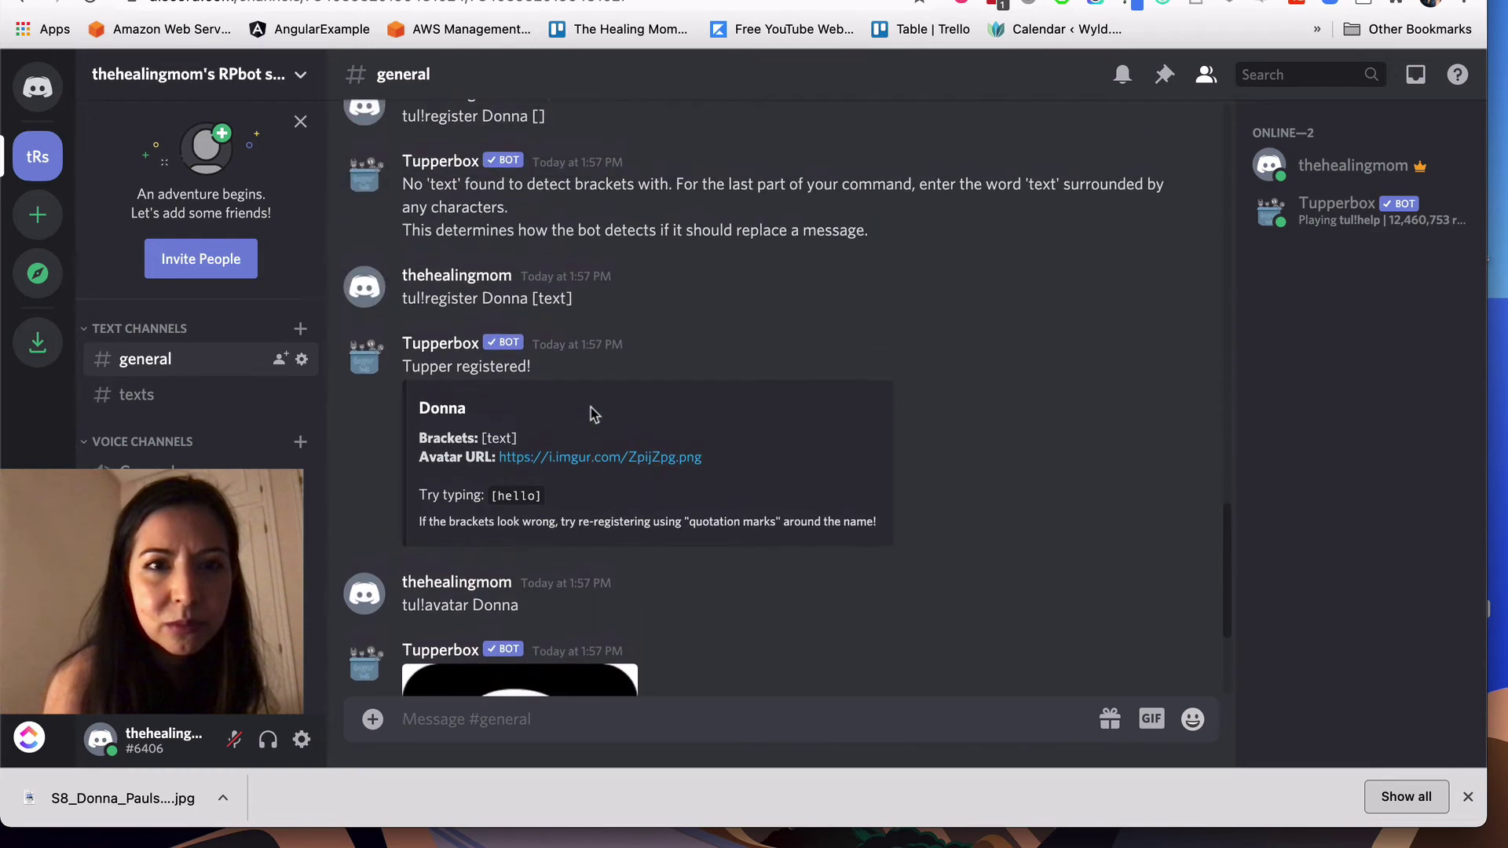
{"action": "scroll", "coordinate": [593, 414], "scroll_direction": "up", "scroll_amount": 10}
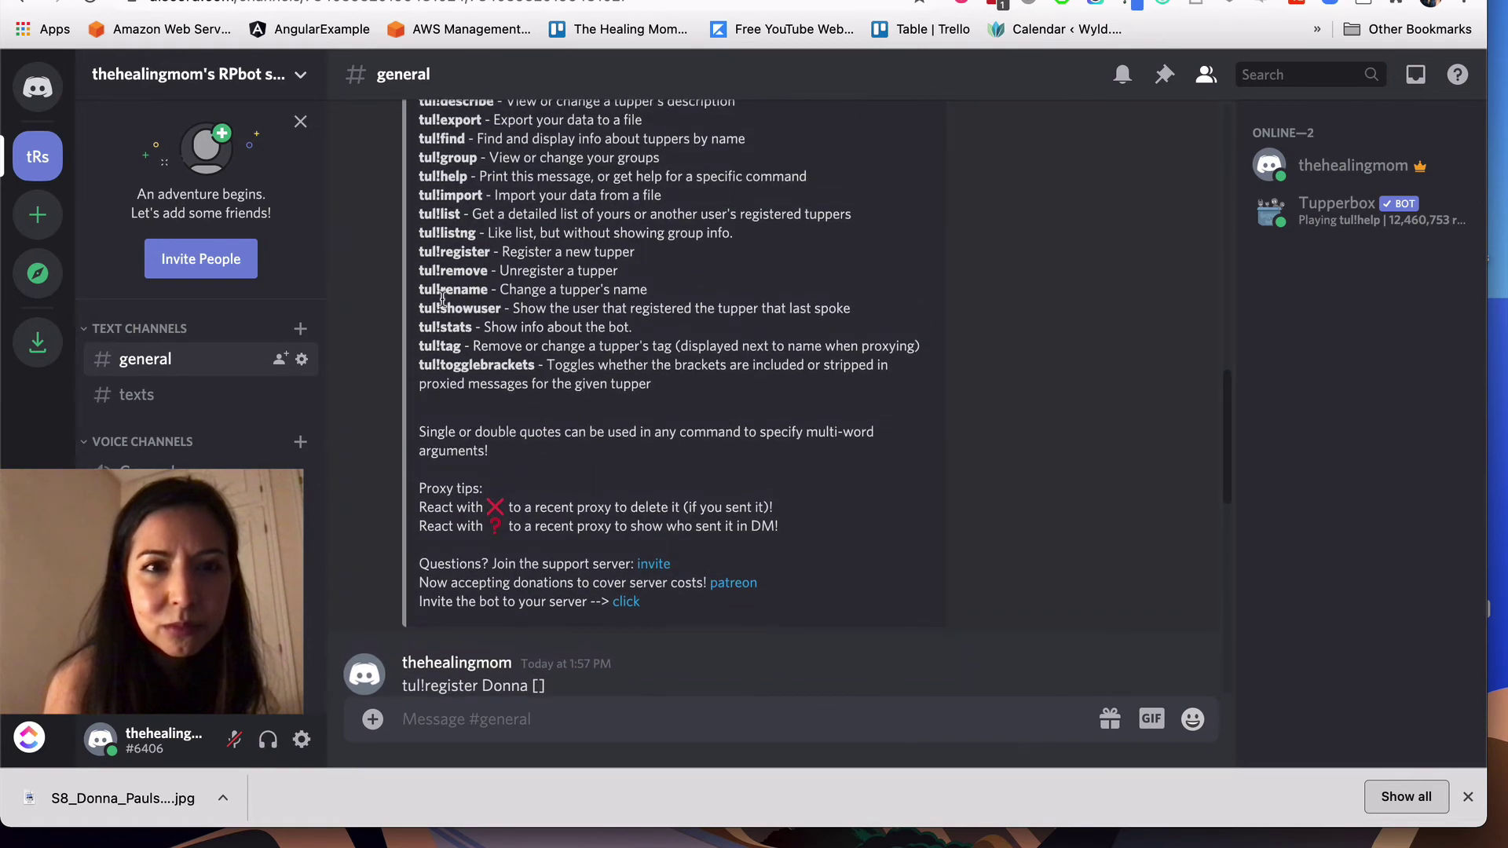
{"action": "scroll", "coordinate": [437, 241], "scroll_direction": "up", "scroll_amount": 4}
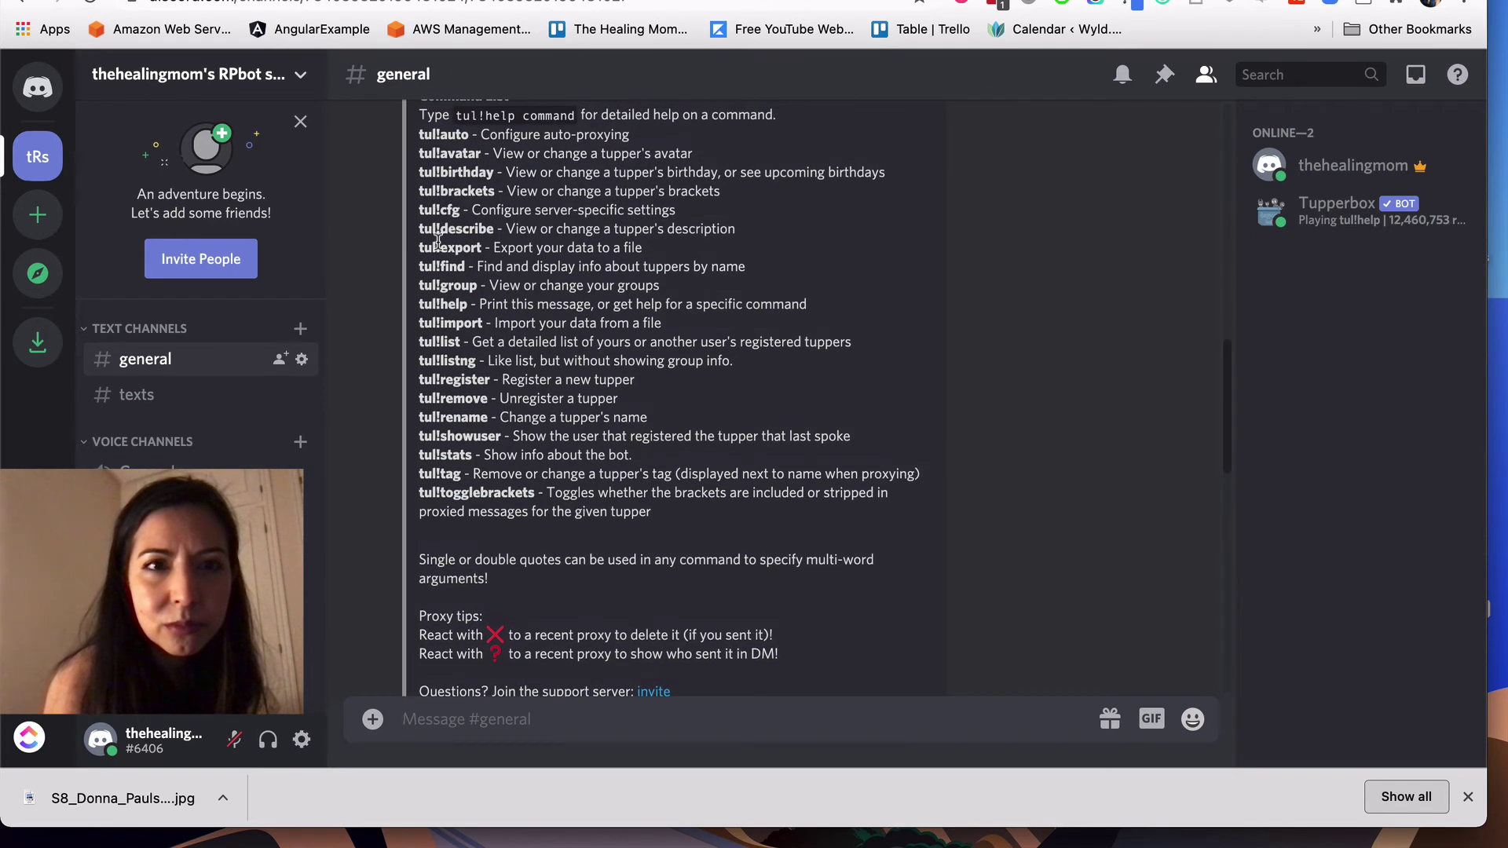
{"action": "scroll", "coordinate": [438, 241], "scroll_direction": "down", "scroll_amount": 15}
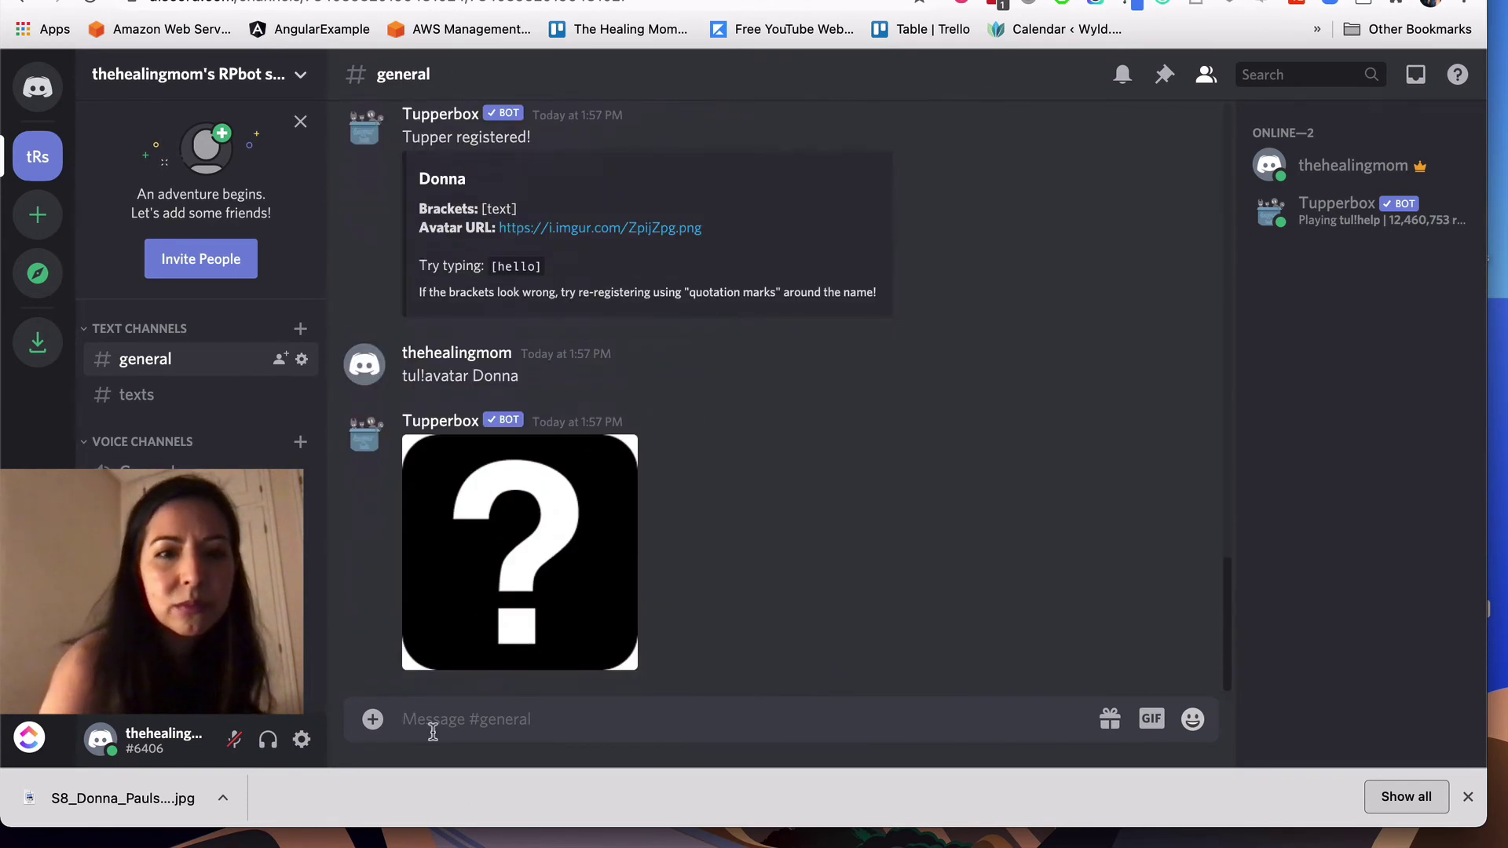
Step: Send 'tul!avatar Donna' with S8_Donna_Paulsen.jpg attached to set her avatar, then go to #texts
{"action": "type", "text": "tul!avatar"}
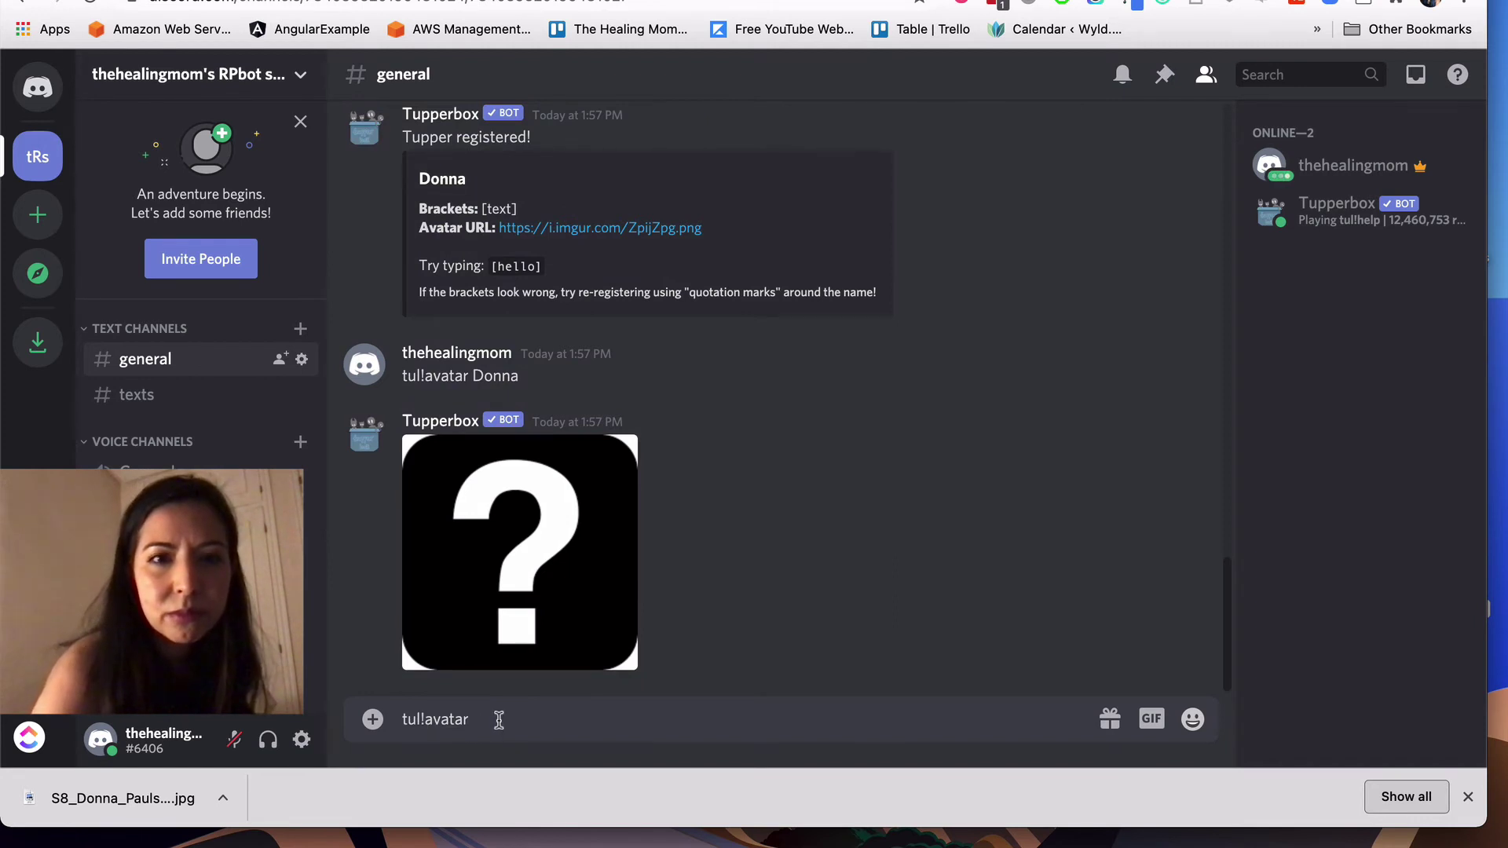
{"action": "type", "text": " D"}
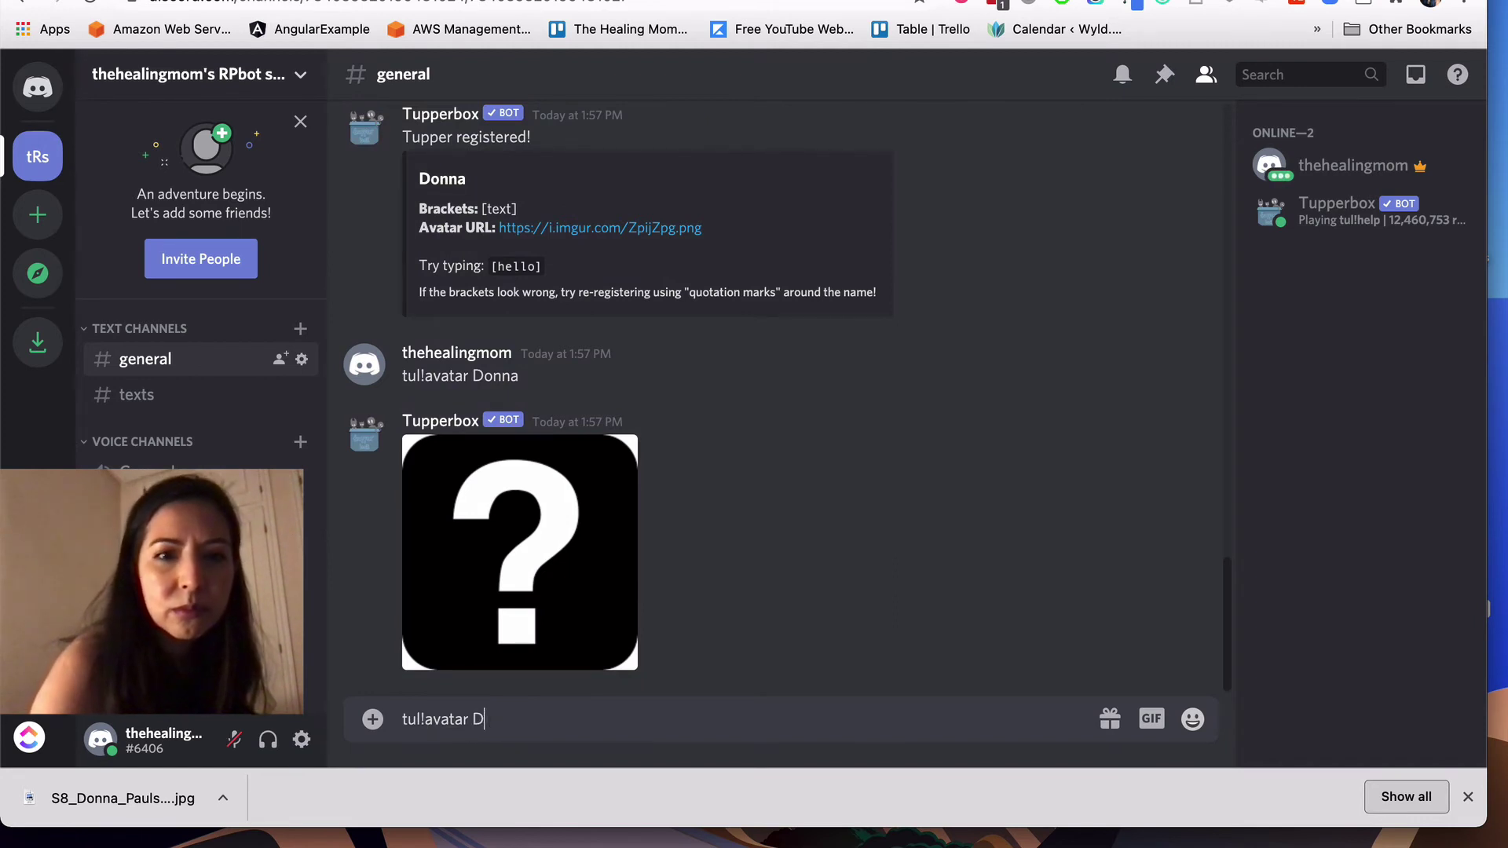
{"action": "type", "text": "onna"}
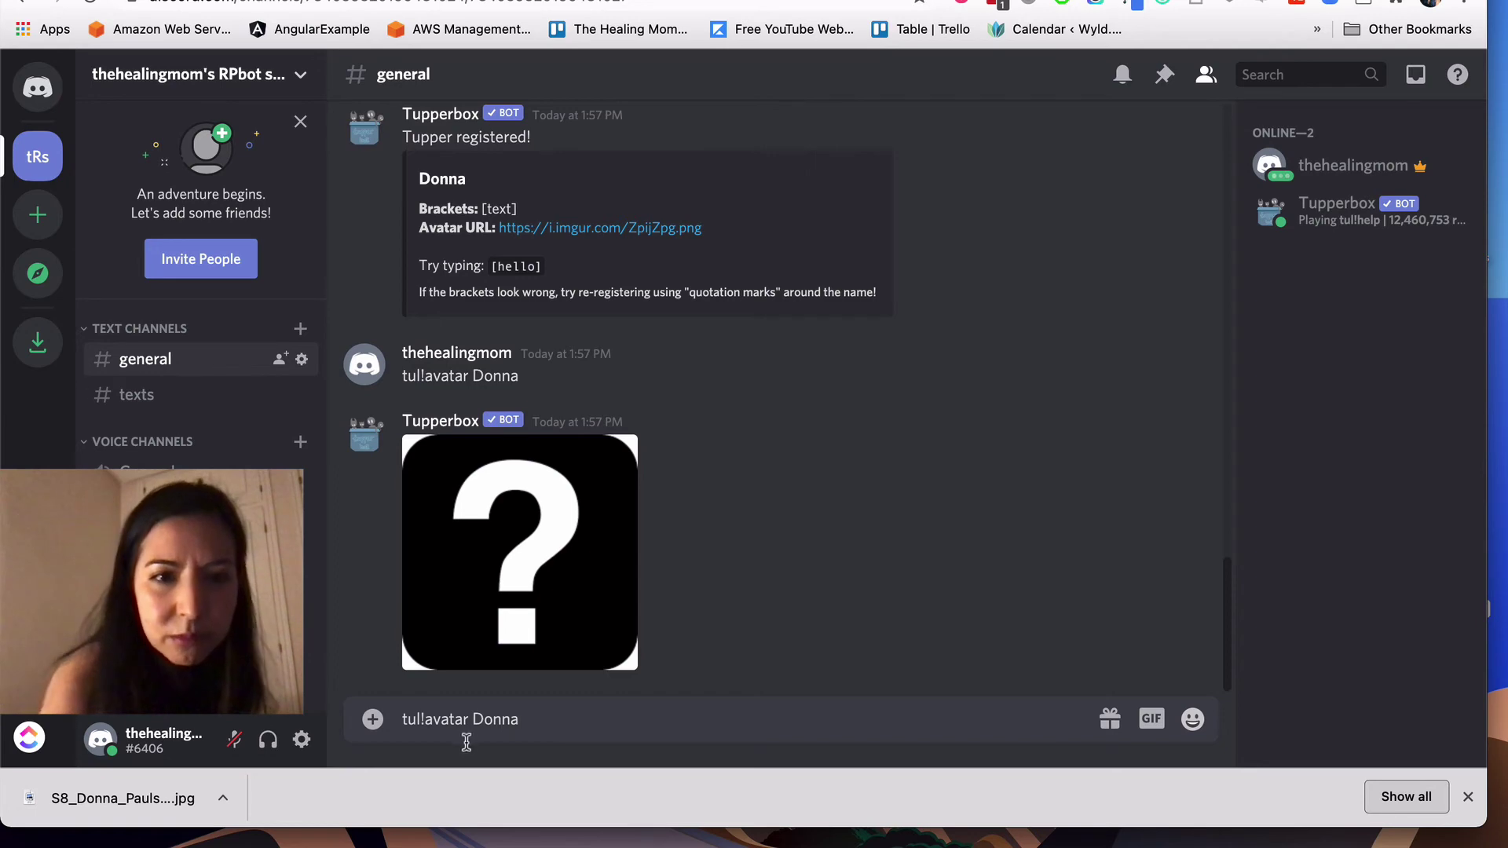
{"action": "left_click", "coordinate": [373, 720]}
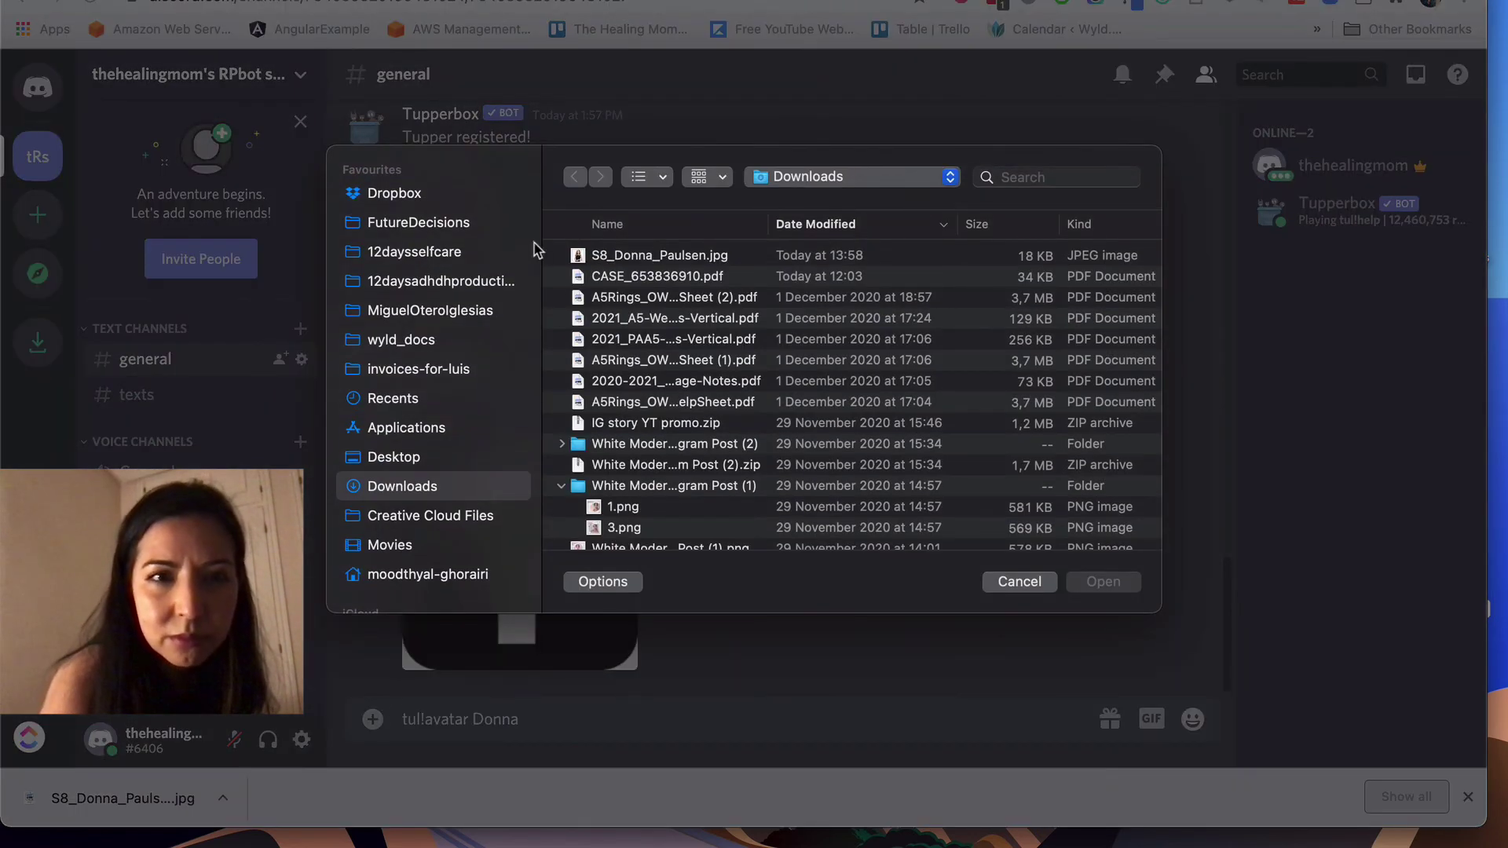
{"action": "left_click", "coordinate": [680, 257]}
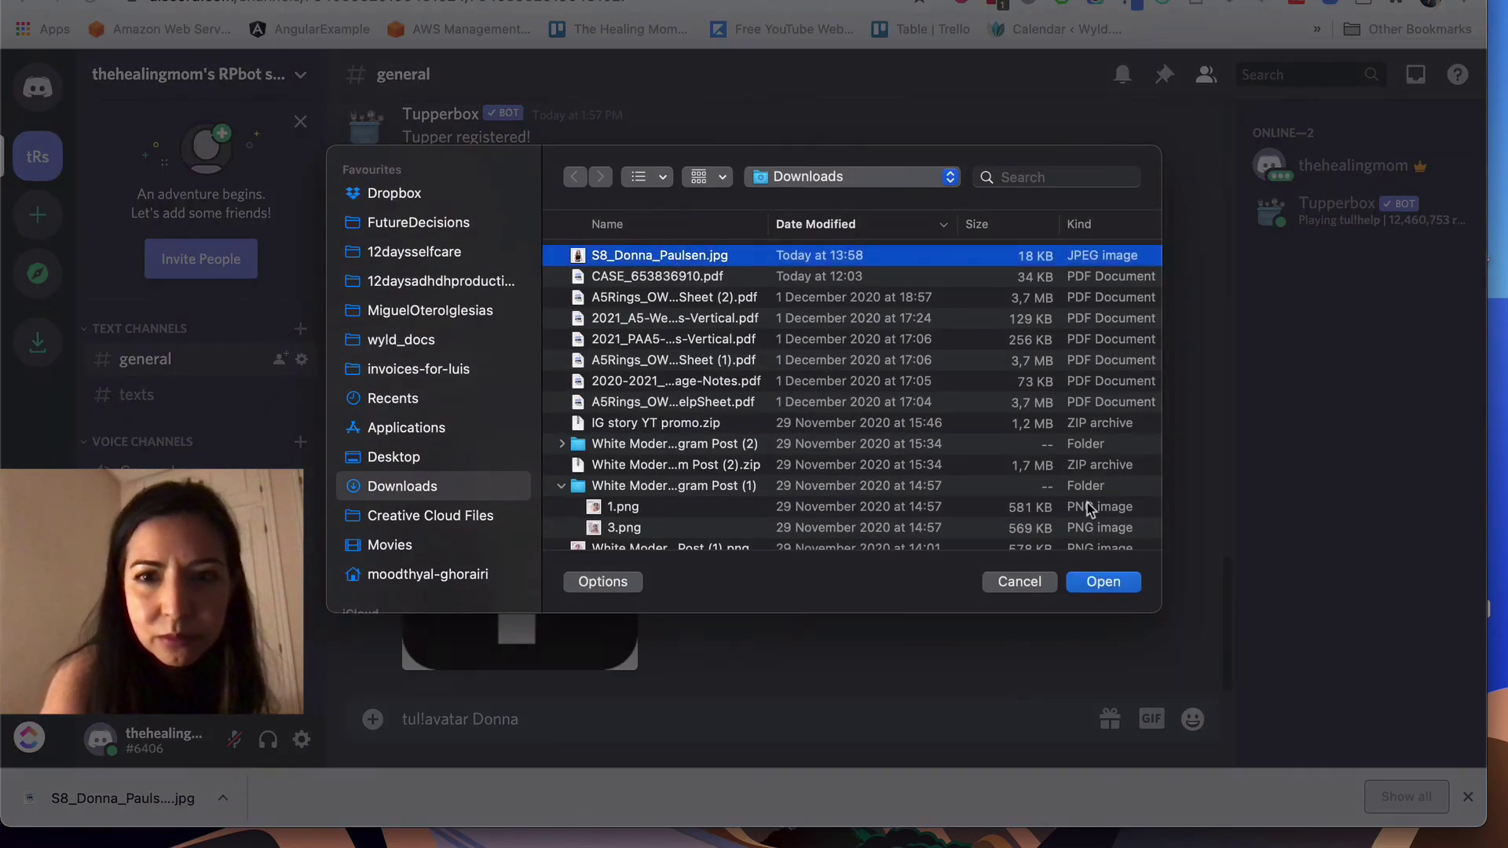
{"action": "left_click", "coordinate": [1104, 581]}
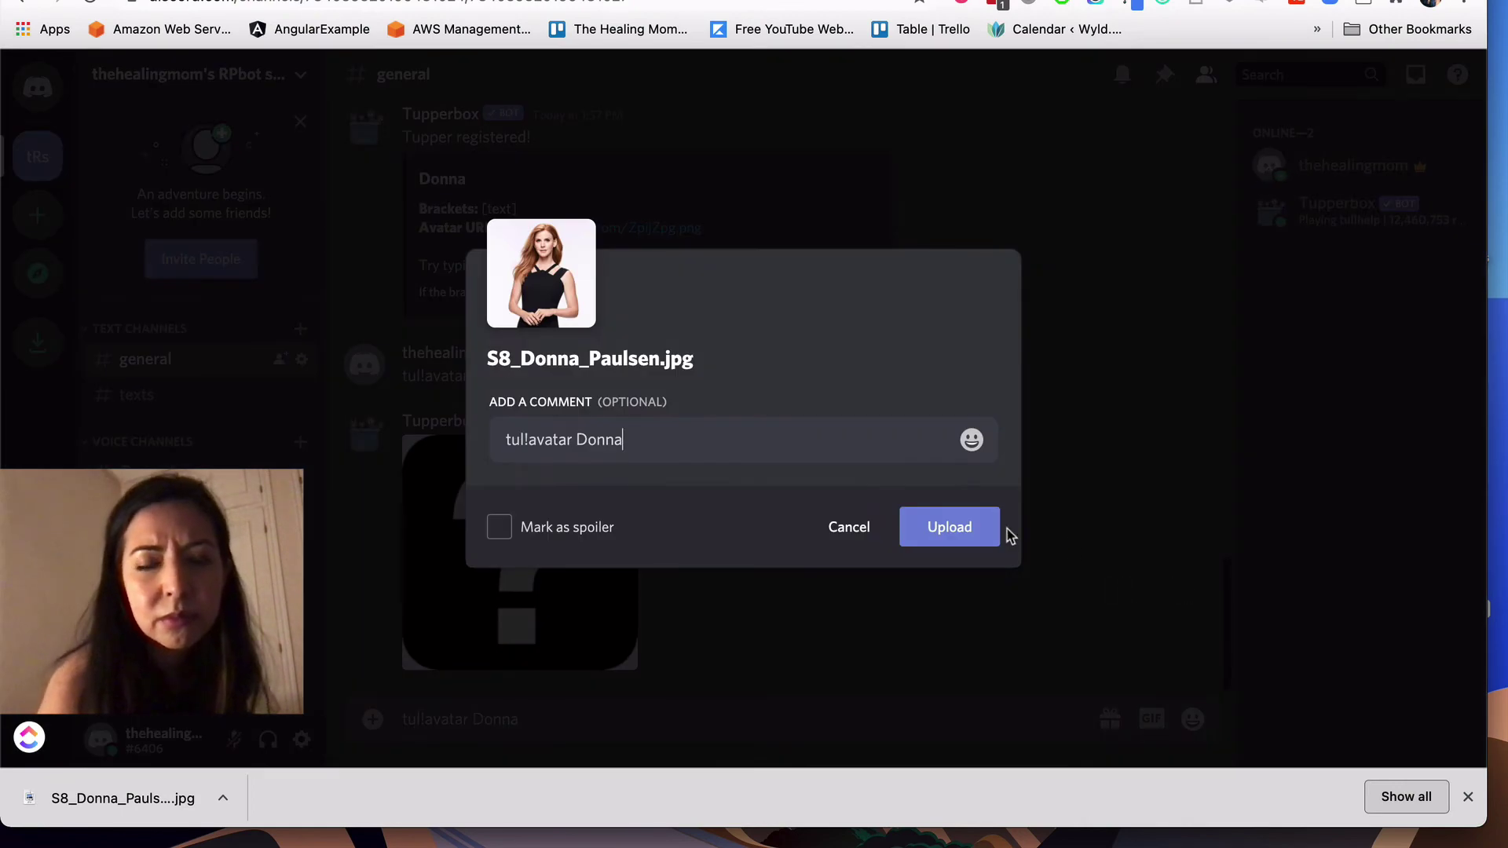
{"action": "left_click", "coordinate": [966, 528]}
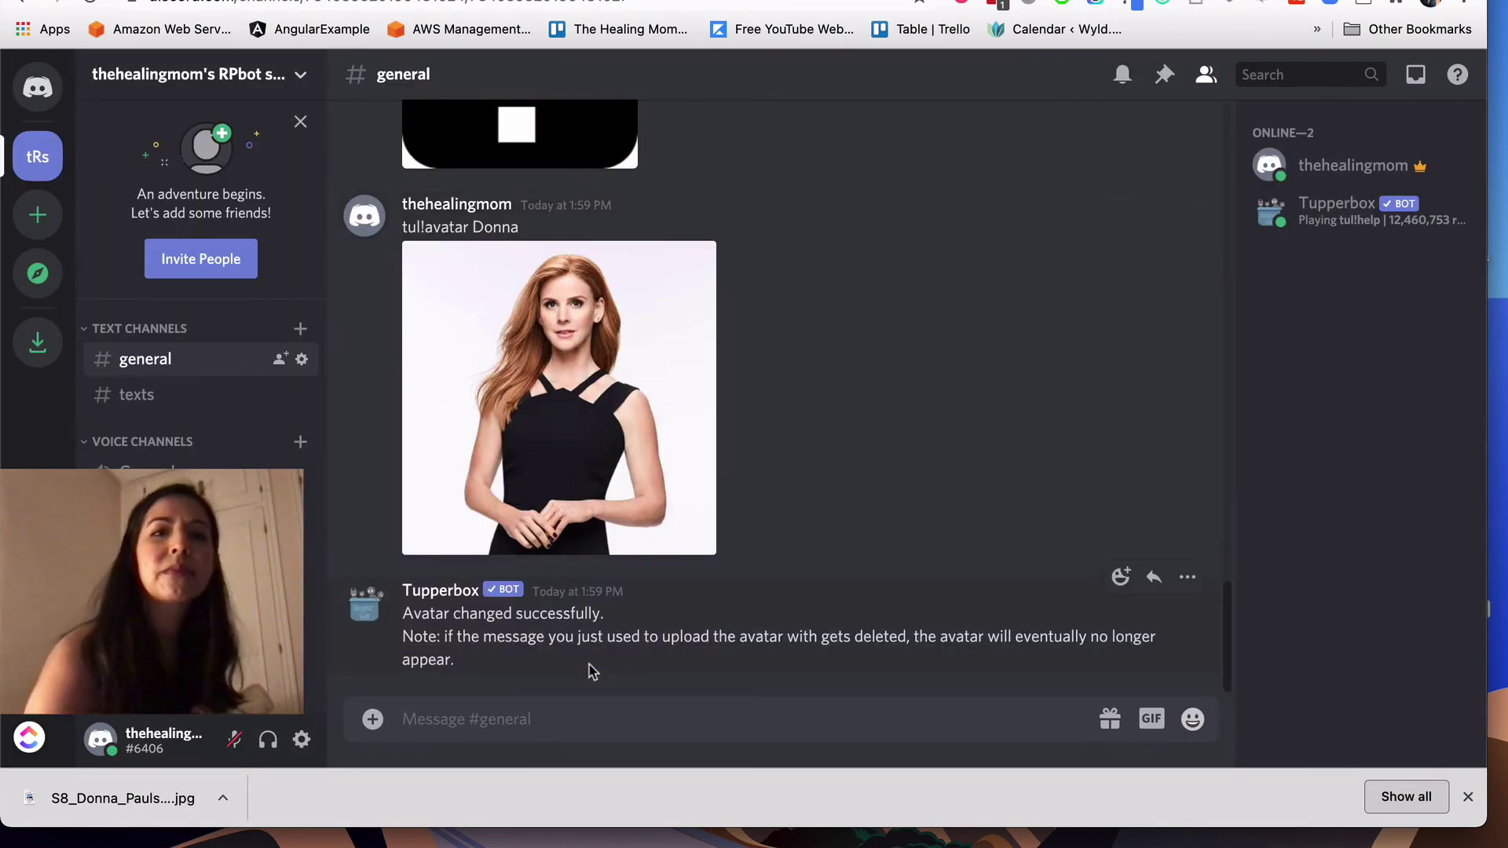
{"action": "left_click", "coordinate": [187, 405]}
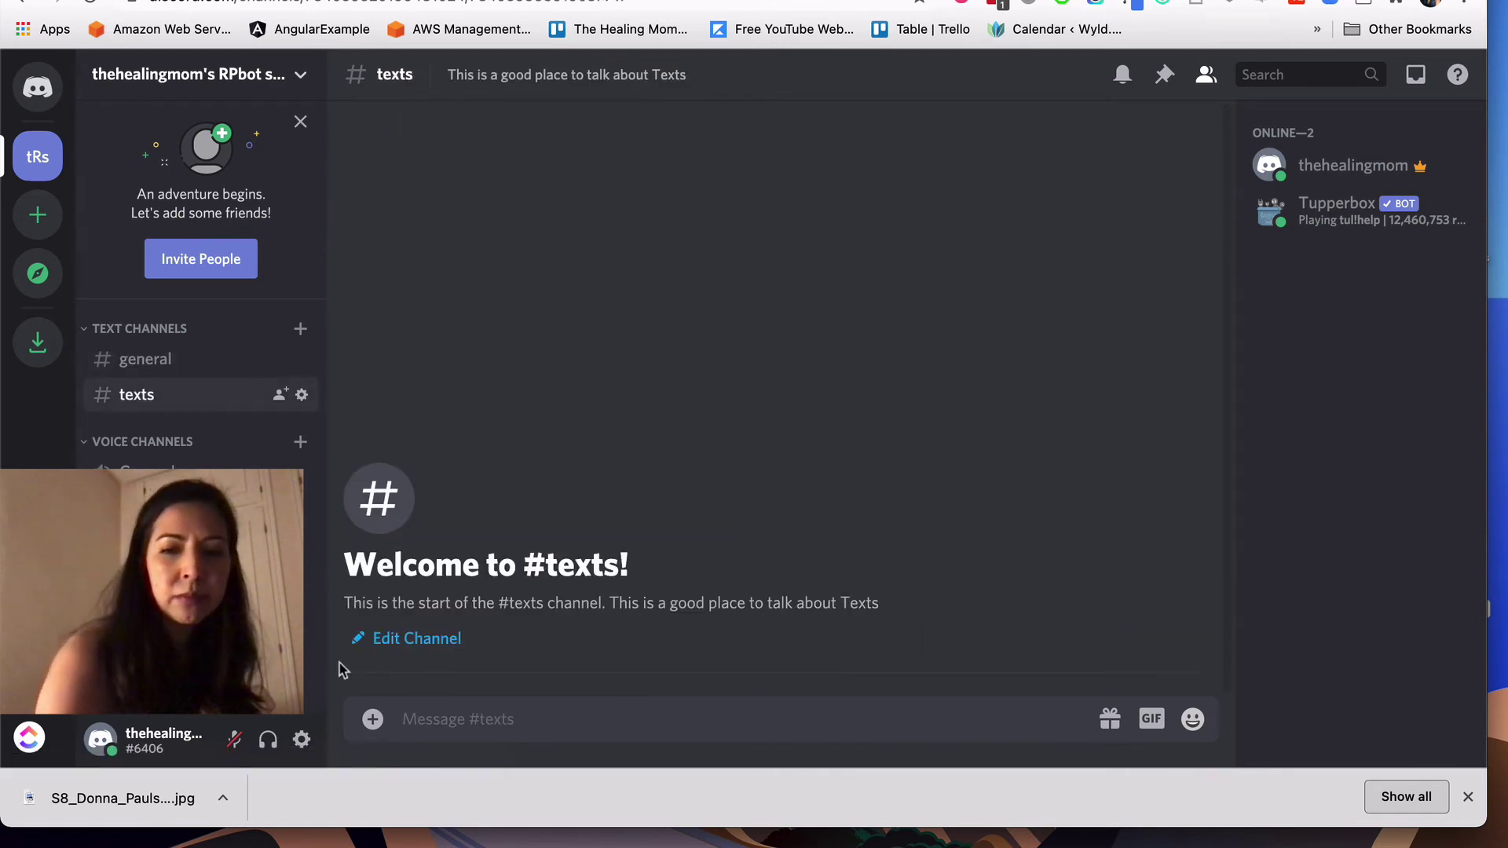
Step: Send 'hi' in #texts, then '[hey yourself]' so Tupperbox reposts it as Donna
{"action": "type", "text": "hi"}
{"action": "key", "text": "Return"}
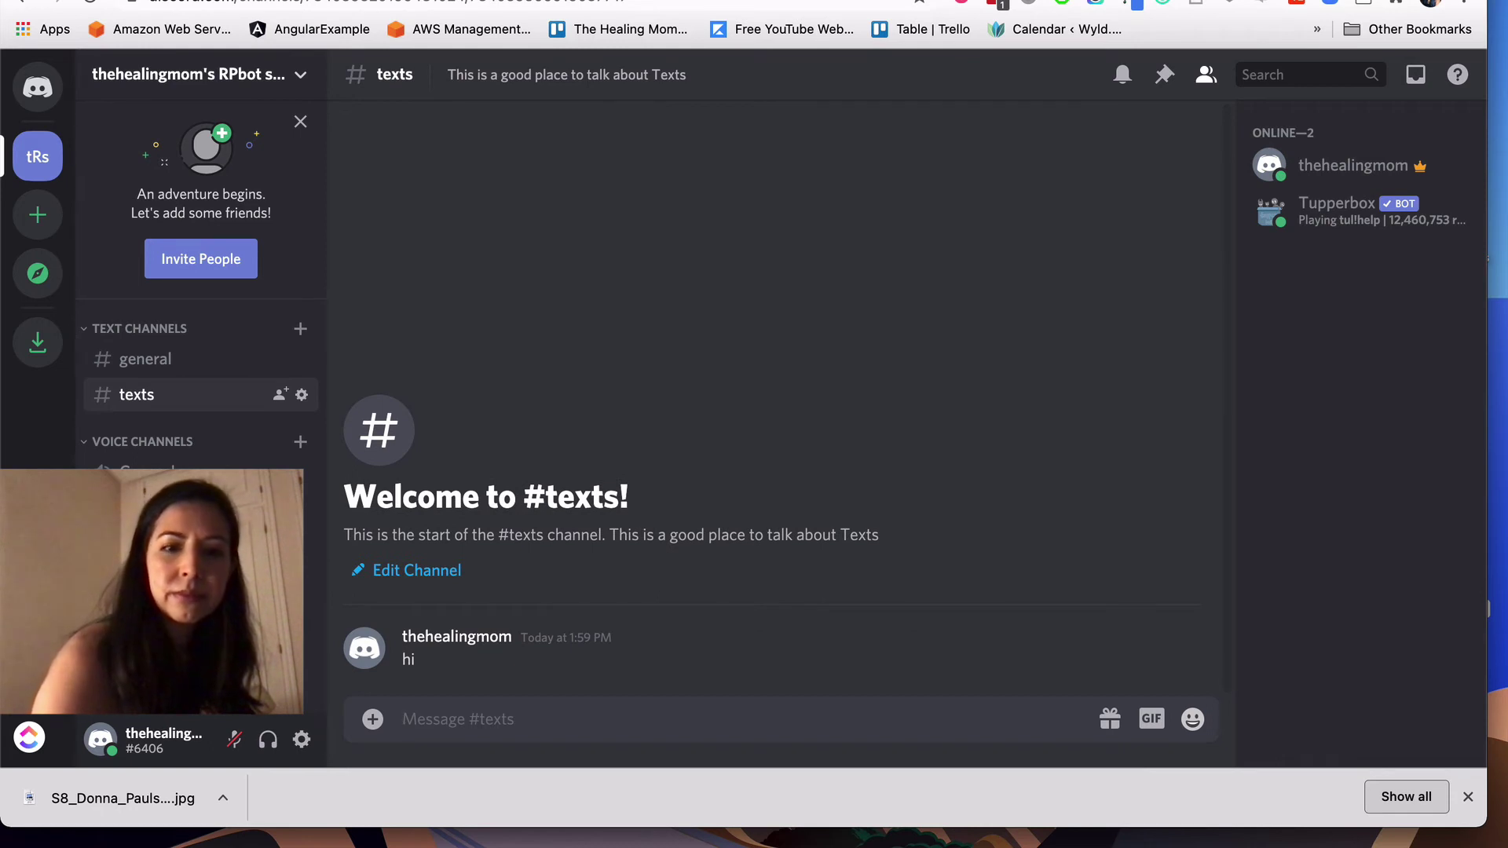
{"action": "type", "text": "{"}
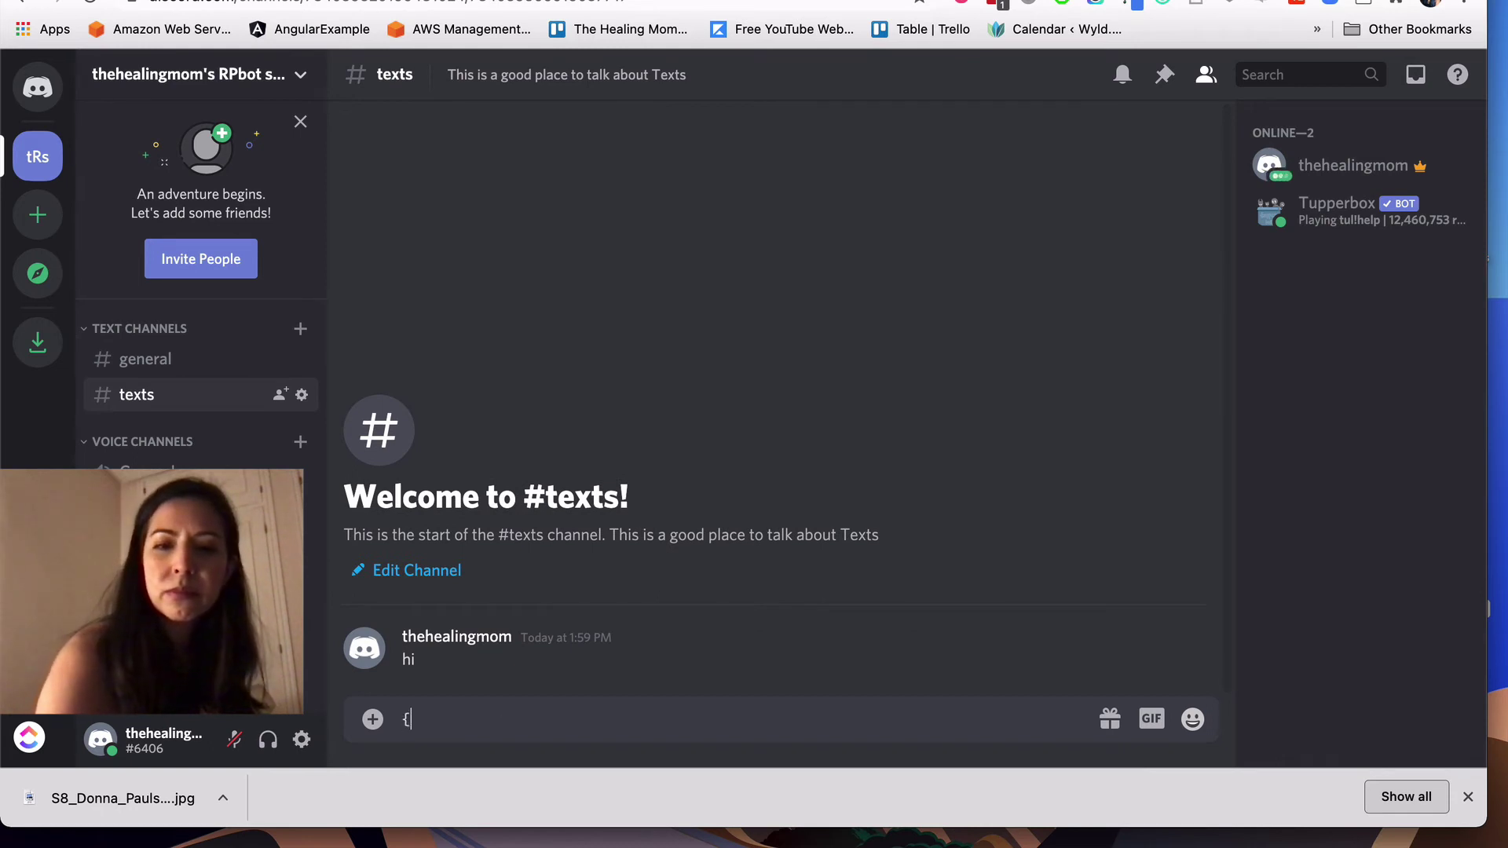
{"action": "key", "text": "BackSpace"}
{"action": "key", "text": "BackSpace"}
{"action": "key", "text": "BackSpace"}
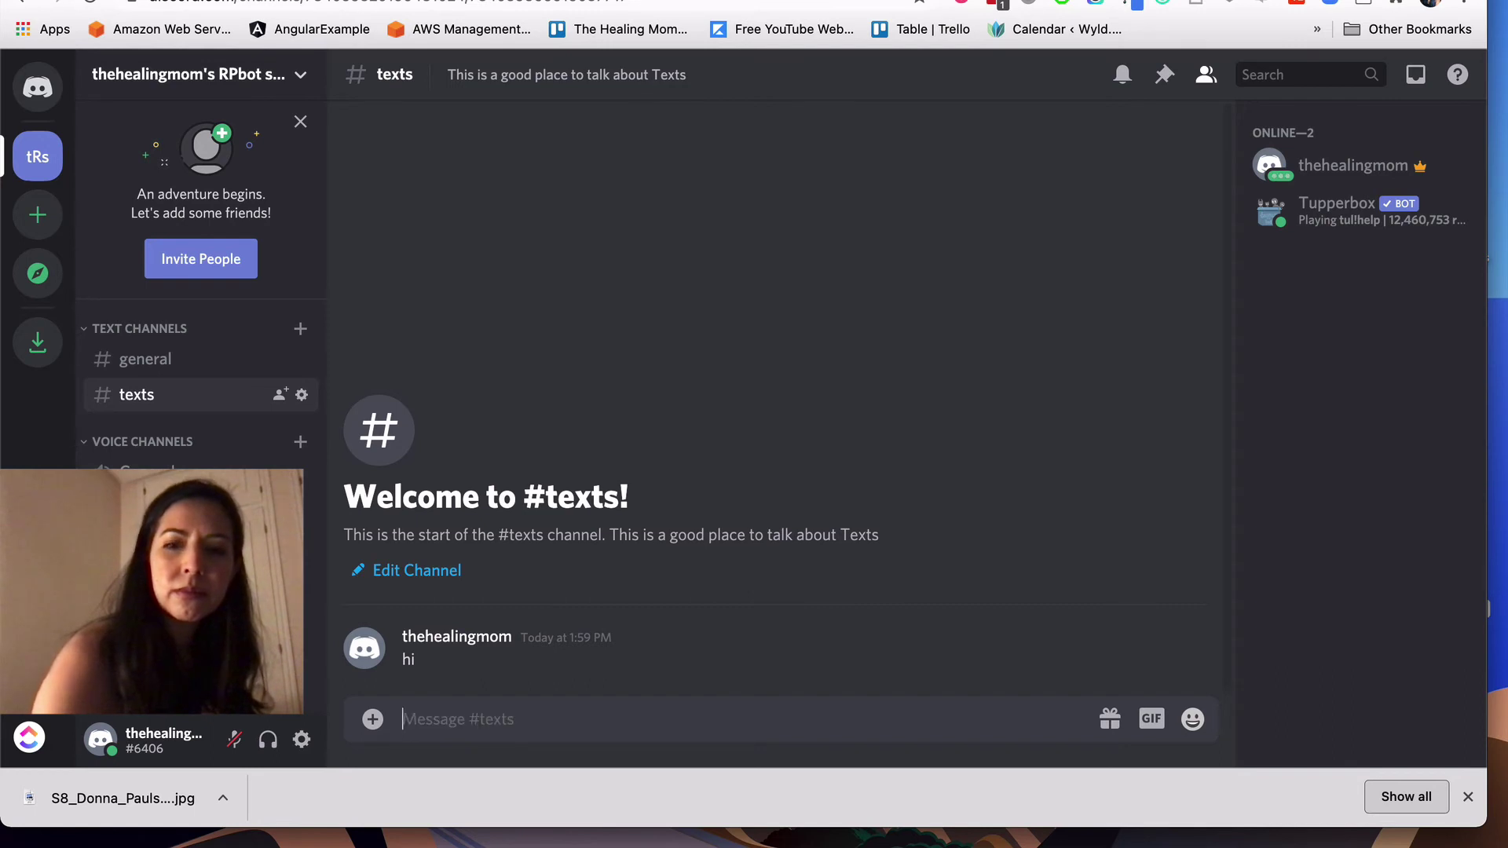
{"action": "type", "text": "[hey"}
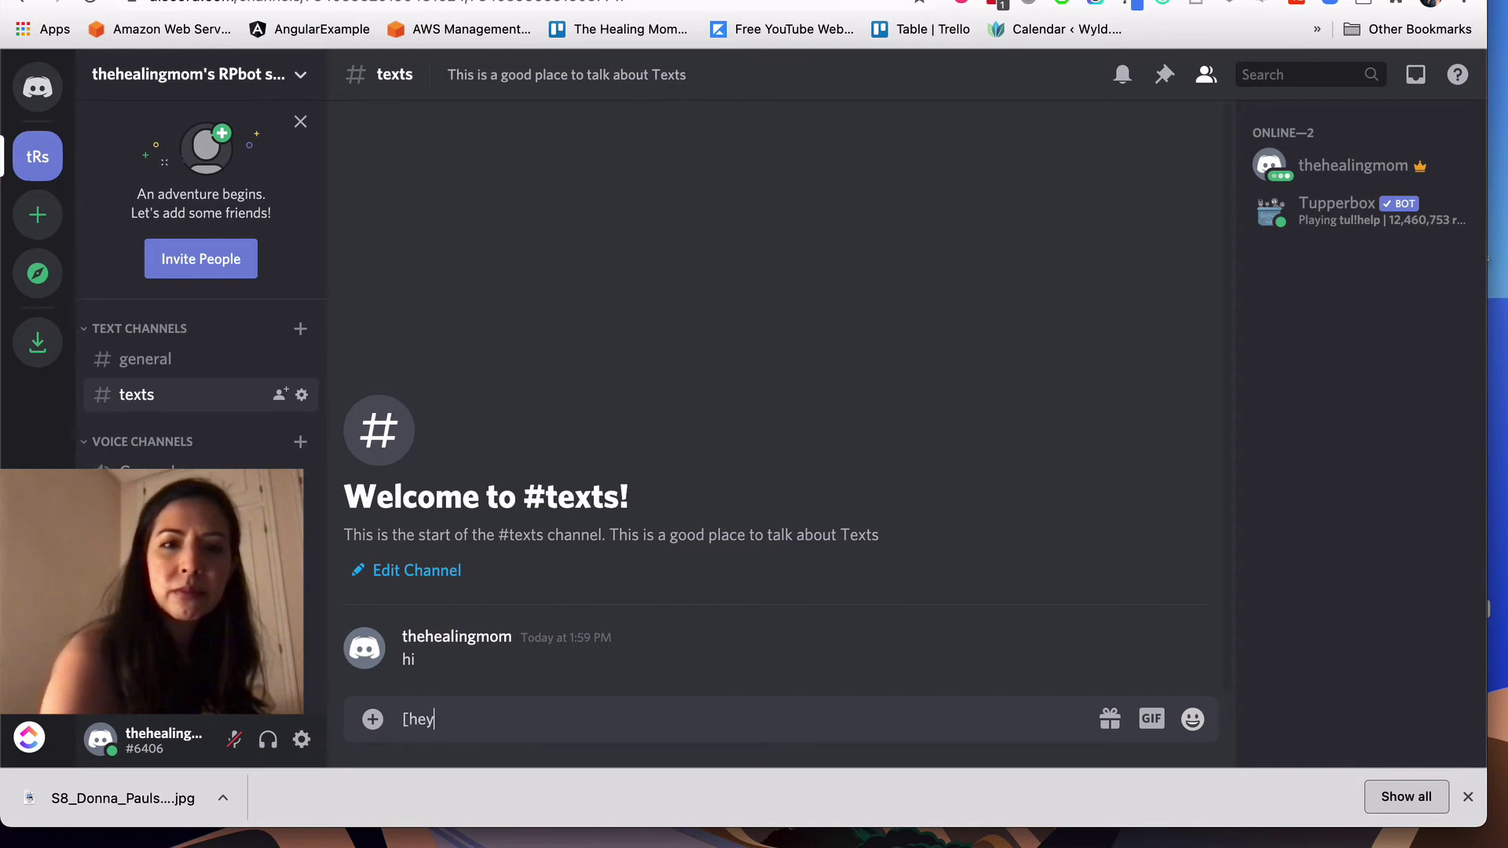
{"action": "type", "text": " yourself"}
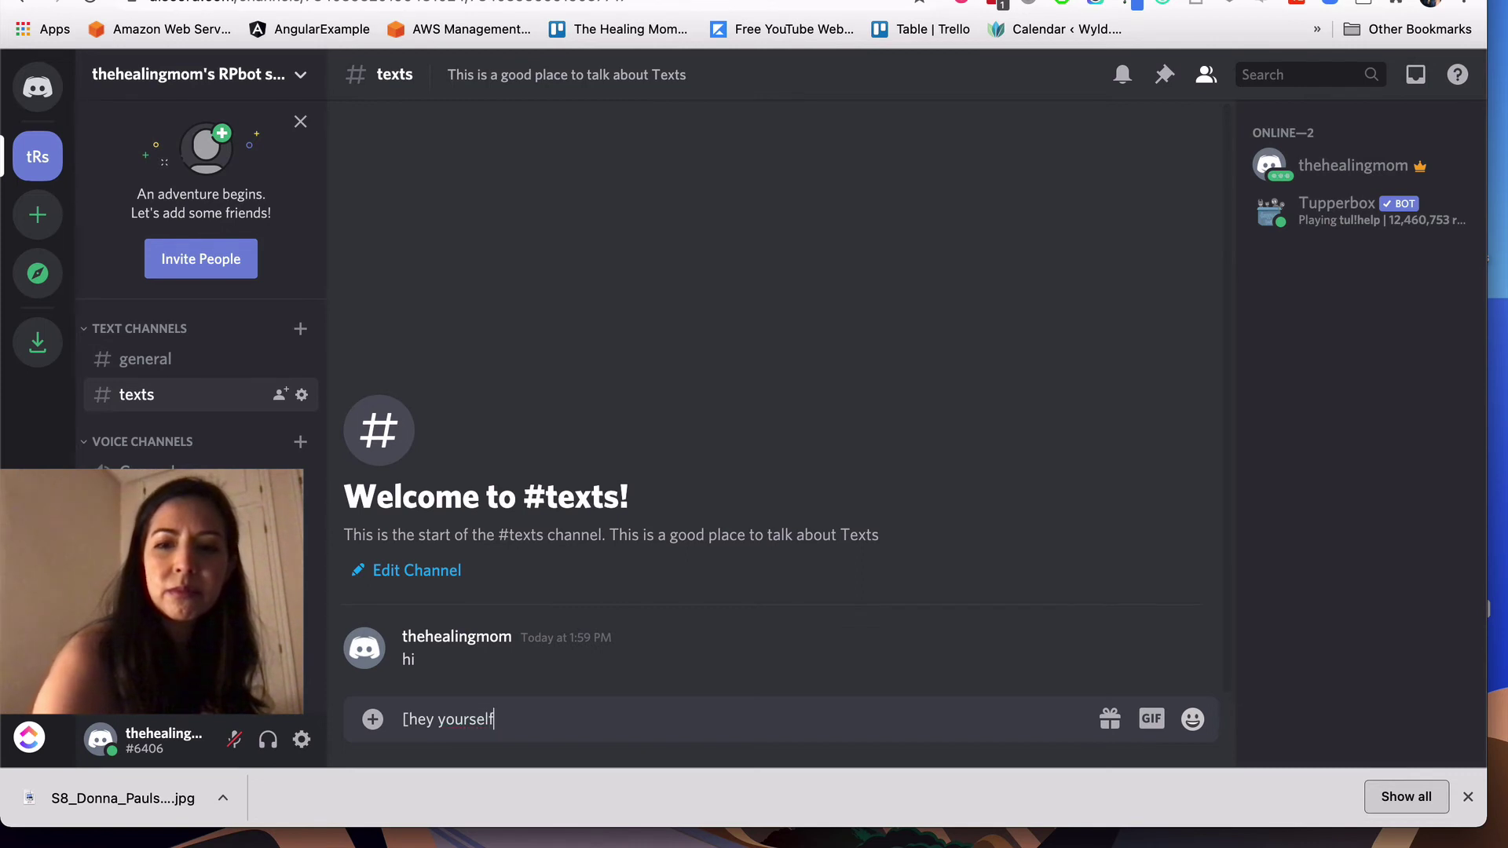
{"action": "key", "text": "Return"}
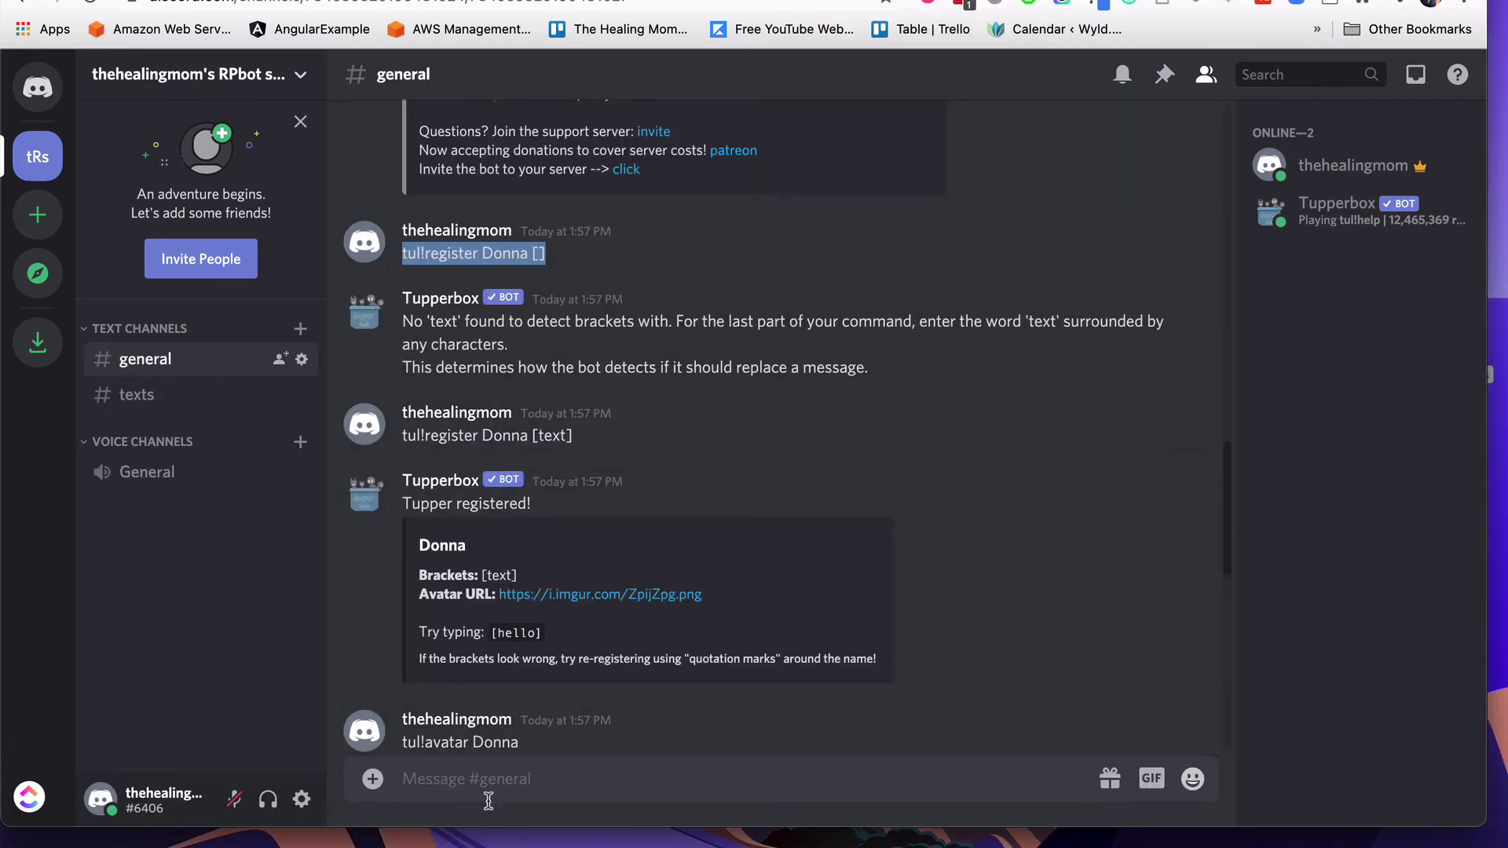
Step: Paste the earlier Donna register command and edit it into 'tul!register Landon <text>'
{"action": "left_click", "coordinate": [467, 779]}
{"action": "type", "text": "tul!register Donna []"}
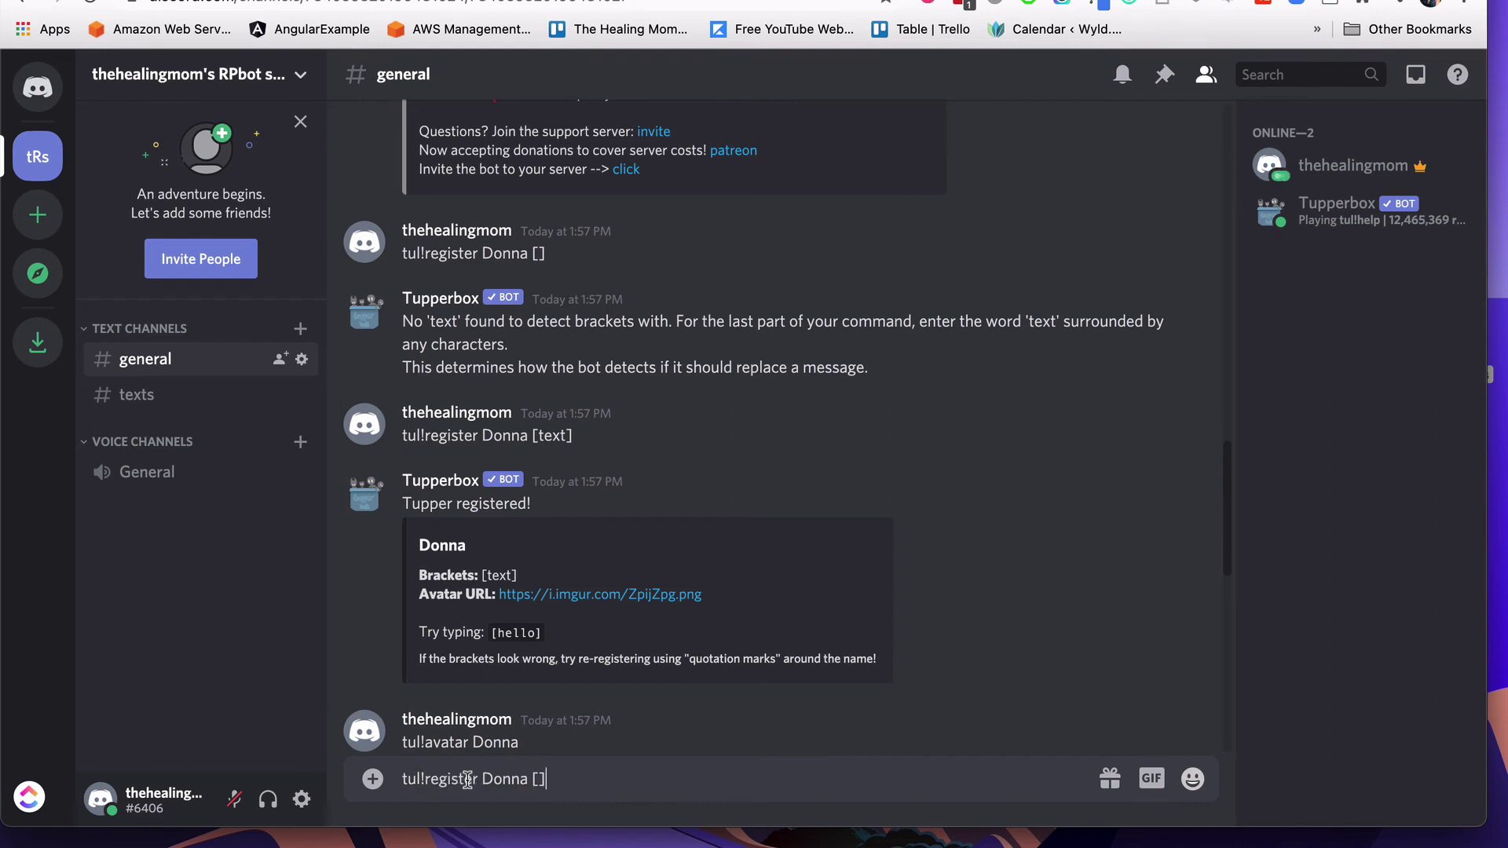
{"action": "left_click", "coordinate": [522, 781]}
{"action": "key", "text": "BackSpace"}
{"action": "key", "text": "BackSpace"}
{"action": "key", "text": "BackSpace"}
{"action": "key", "text": "BackSpace"}
{"action": "key", "text": "BackSpace"}
{"action": "type", "text": "Landon"}
{"action": "key", "text": "Right"}
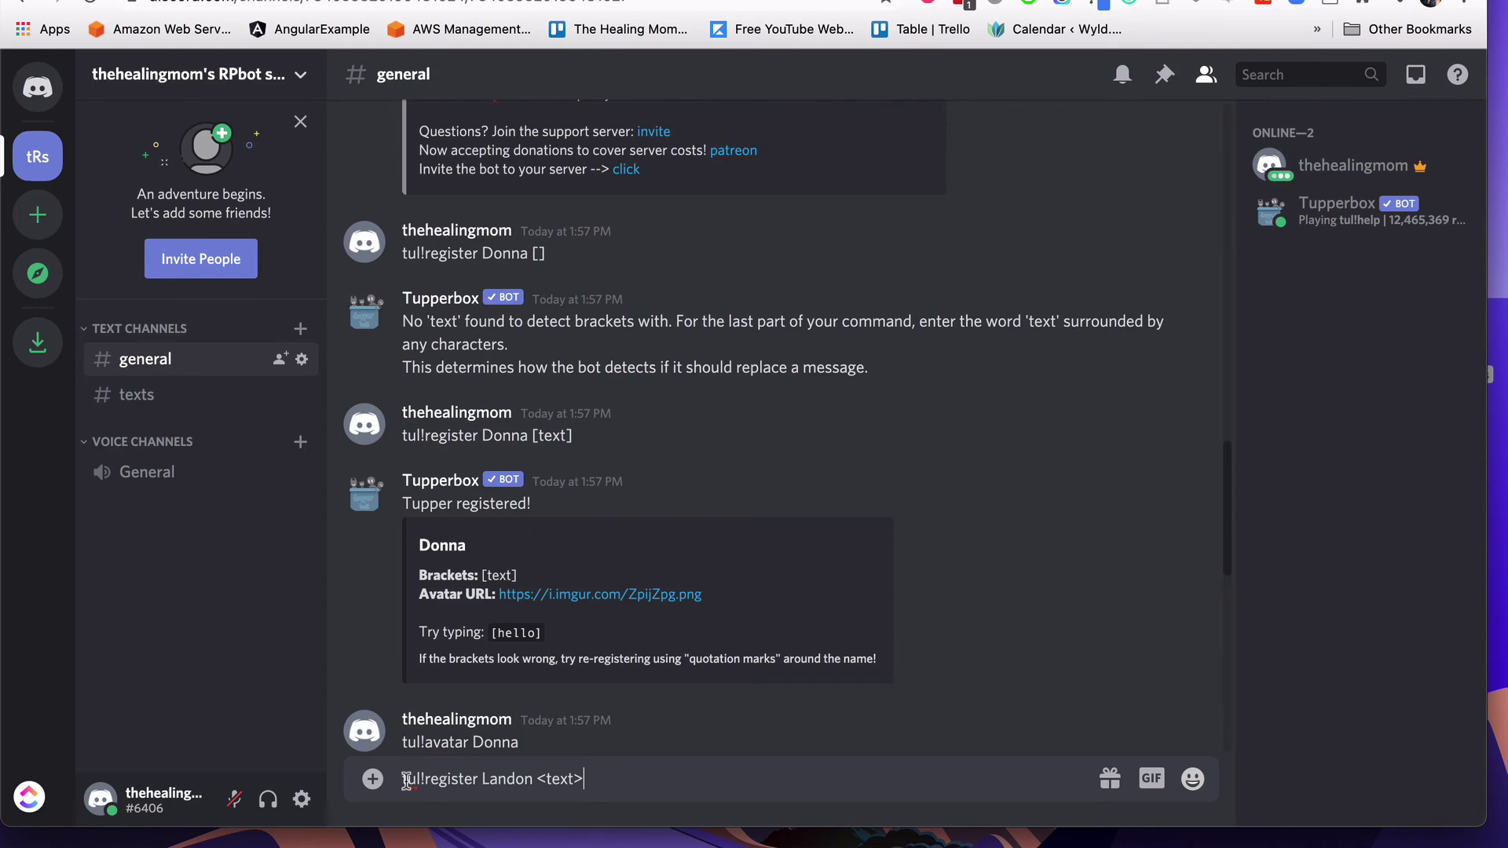
Step: Attach the newest tumblr image from Downloads and send the command to register Landon with that avatar
{"action": "left_click", "coordinate": [373, 782]}
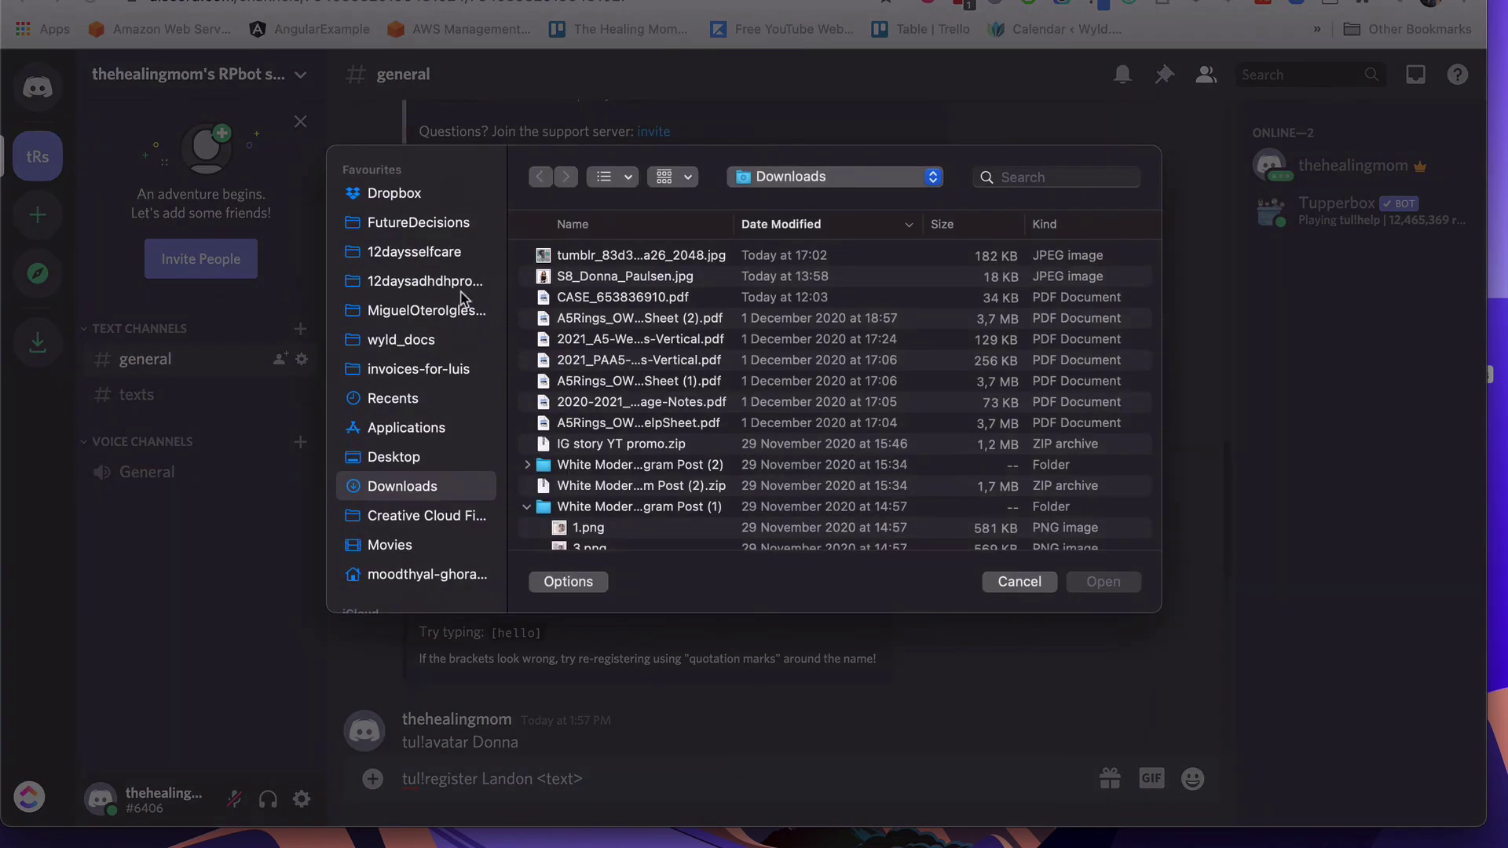
{"action": "left_click", "coordinate": [561, 257]}
{"action": "left_click", "coordinate": [1095, 583]}
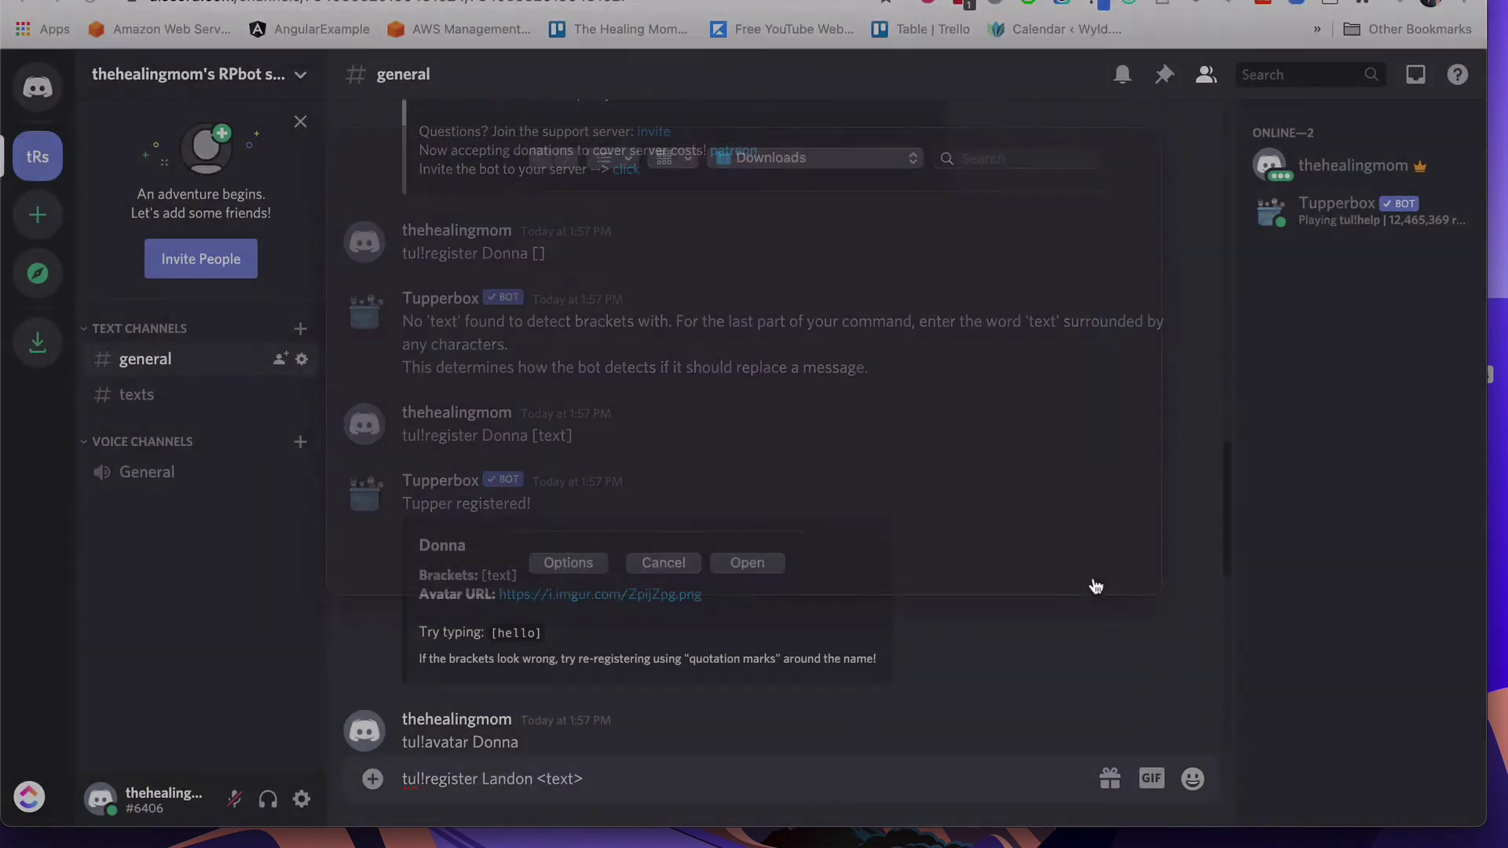
{"action": "left_click", "coordinate": [953, 557]}
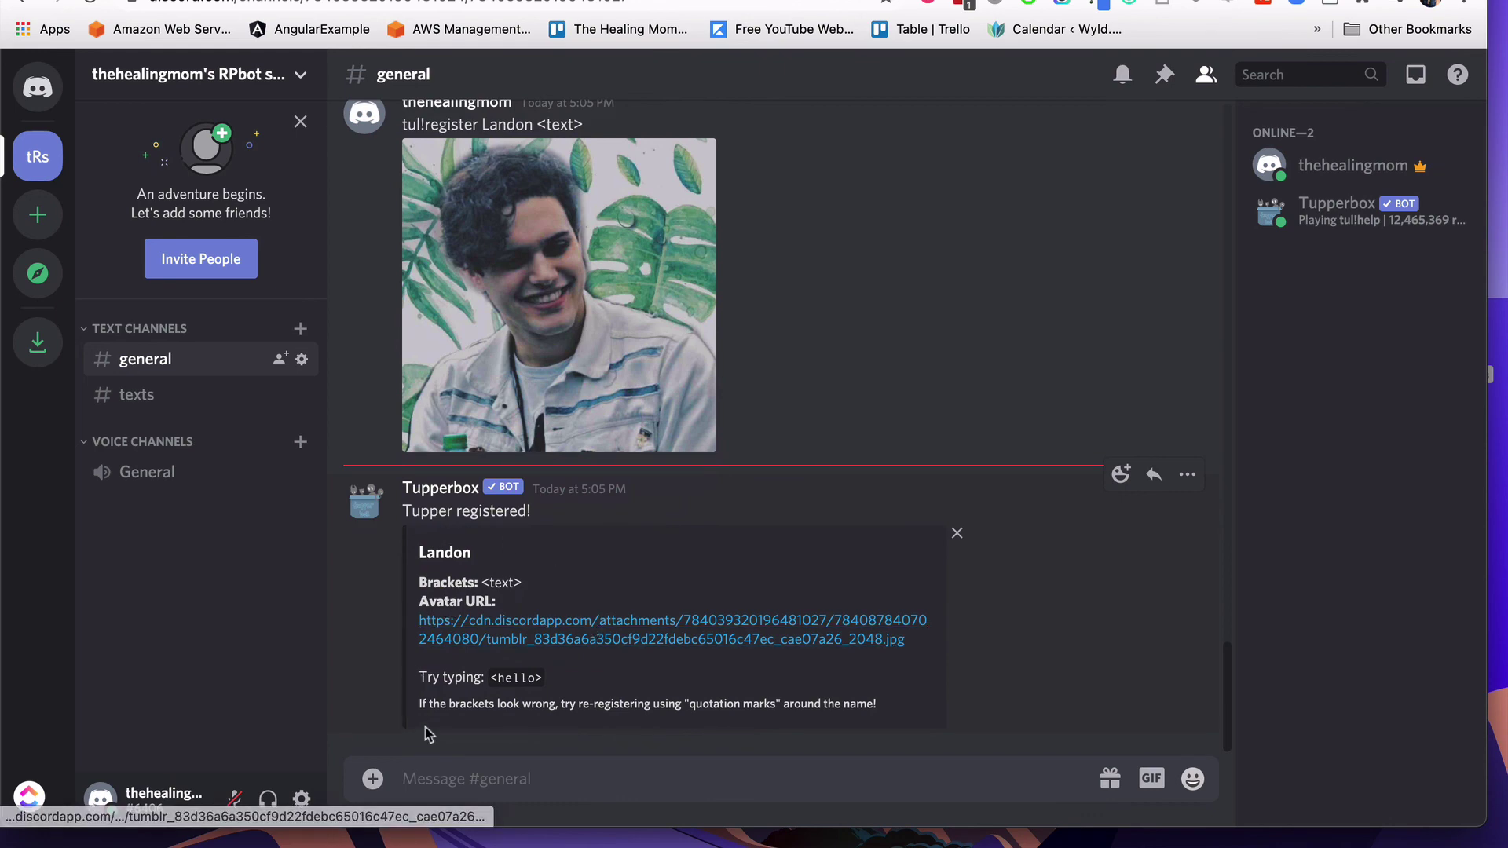
{"action": "left_click", "coordinate": [430, 775]}
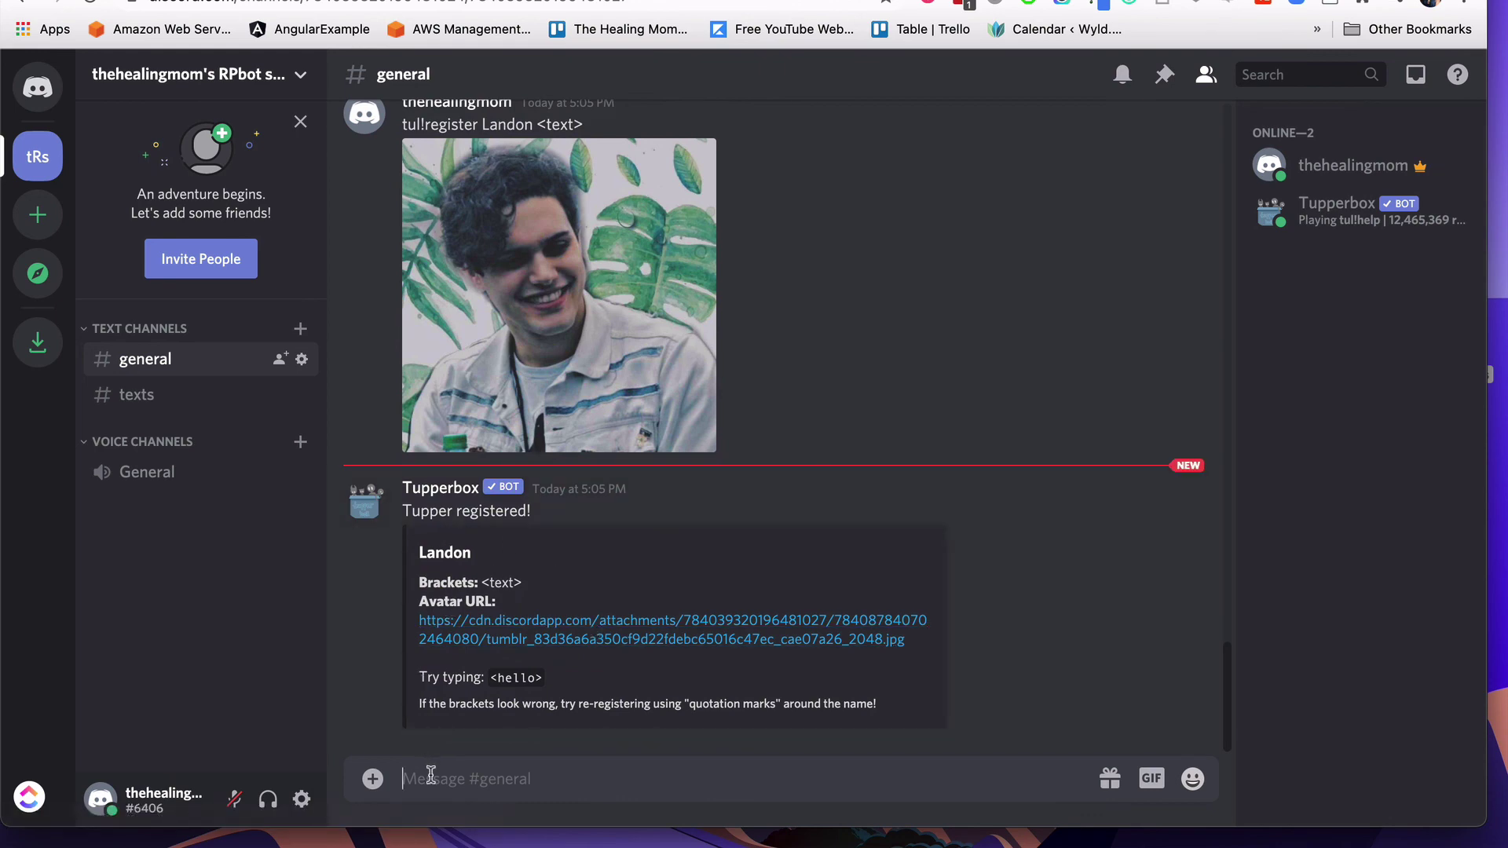
Step: In #texts, send the plain message 'is landon here?'
{"action": "left_click", "coordinate": [141, 394]}
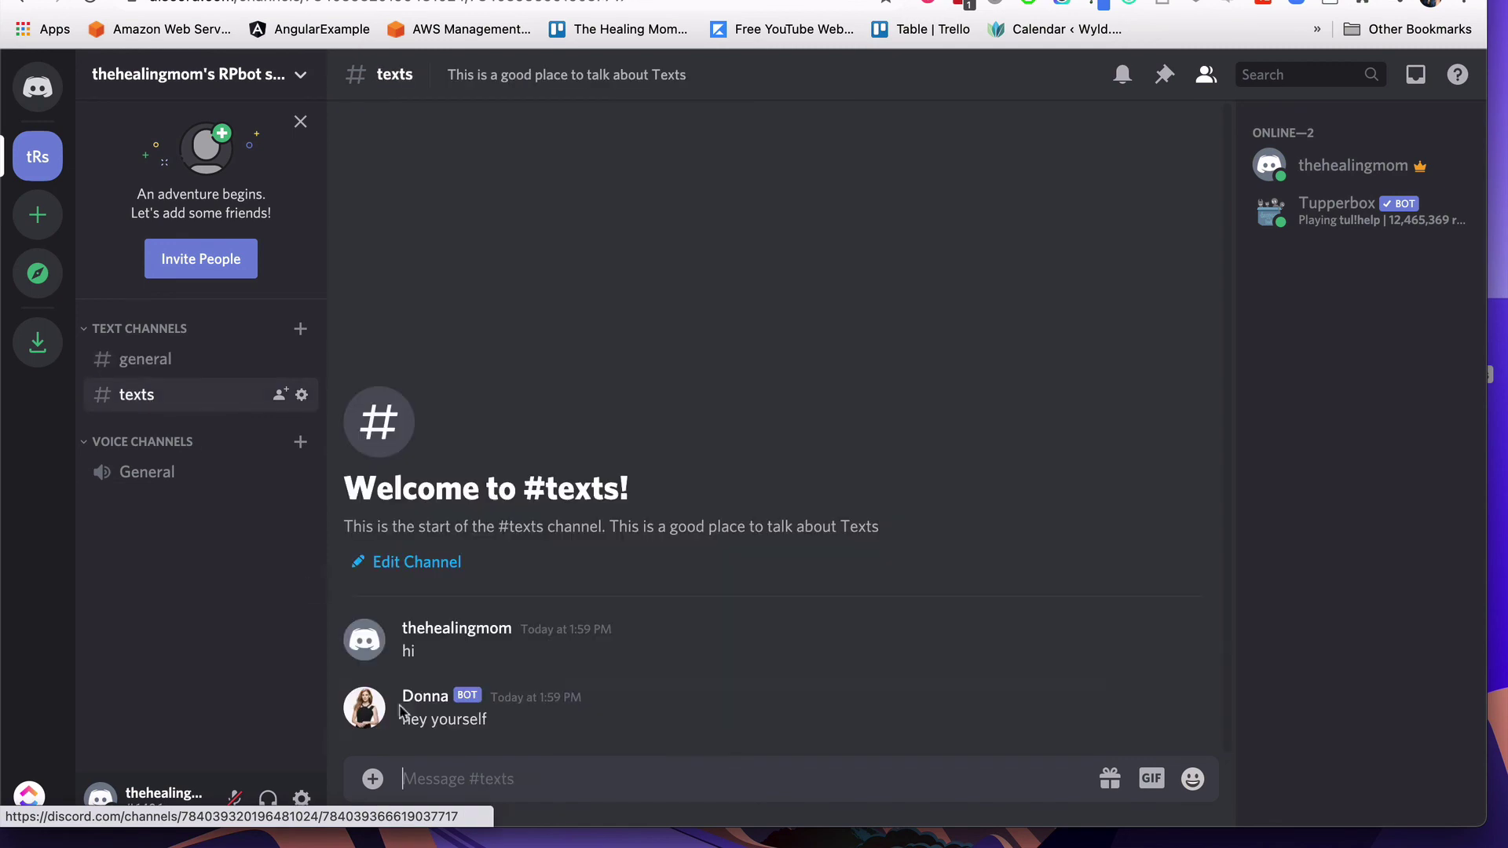
{"action": "type", "text": "is"}
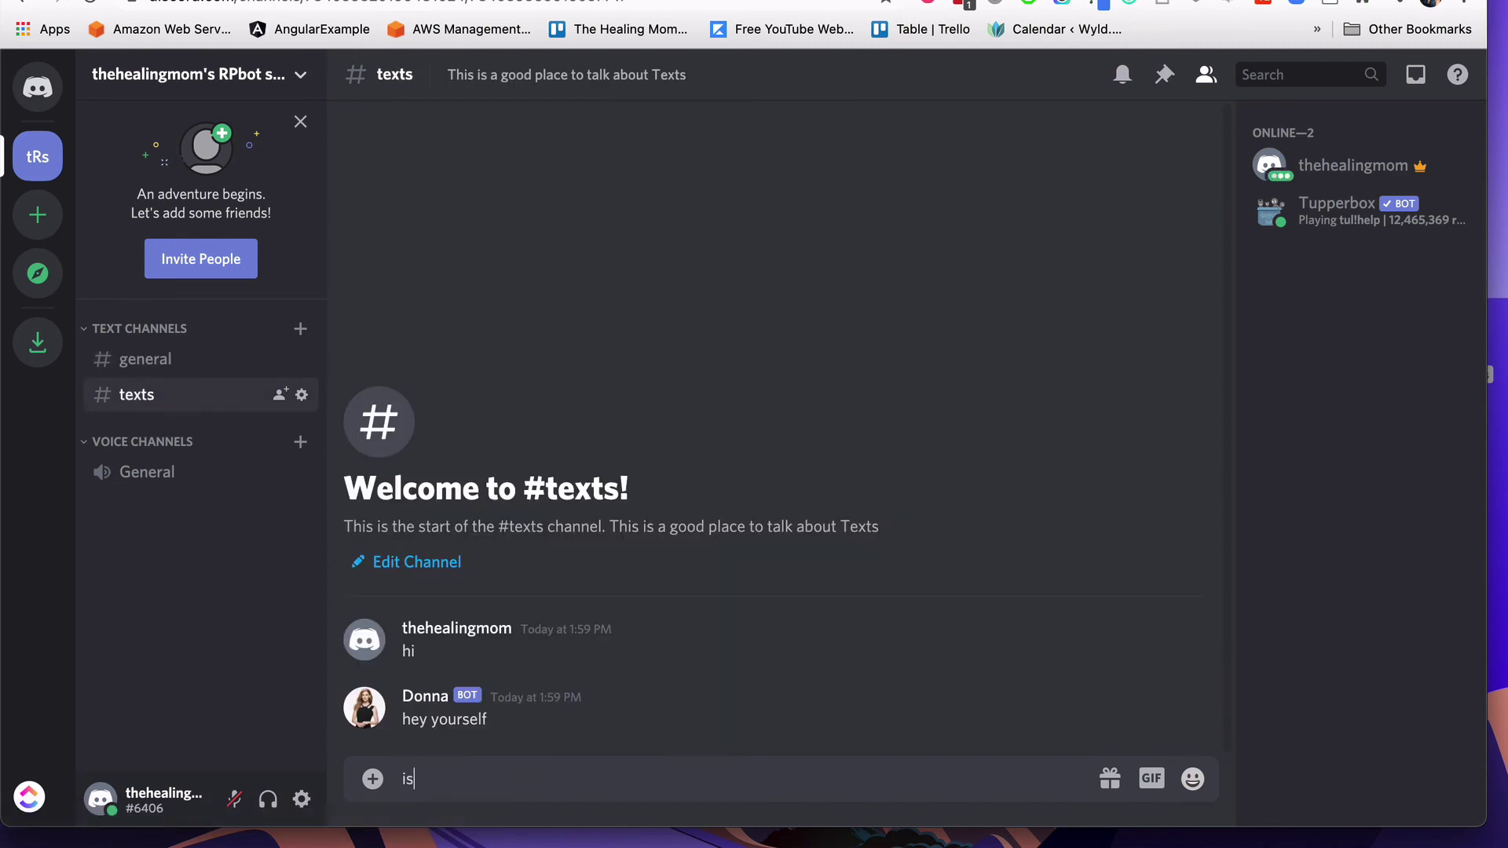
{"action": "type", "text": " landon here?"}
{"action": "key", "text": "Return"}
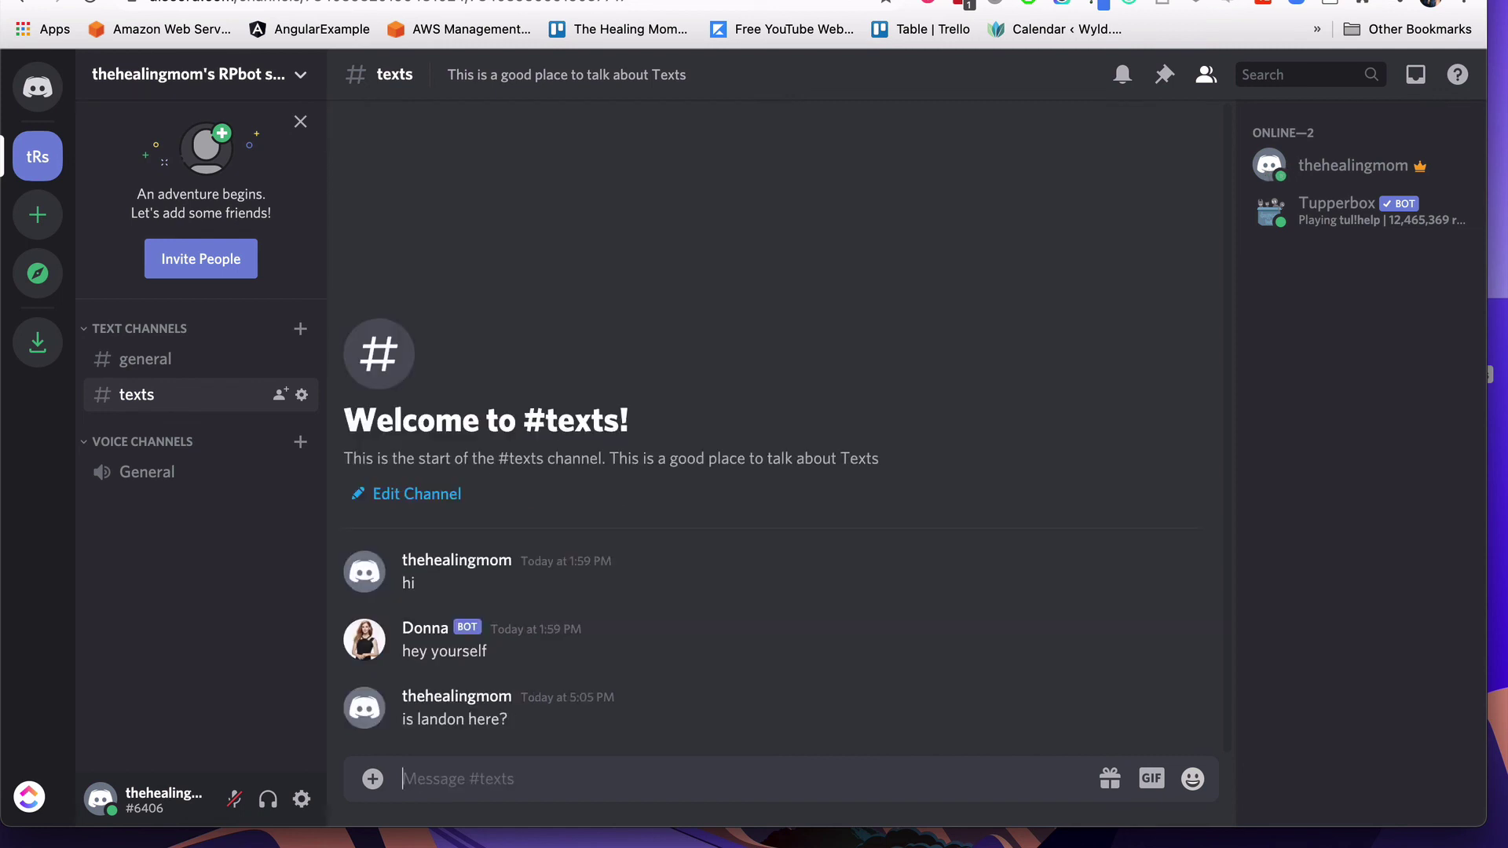
Step: Send '<i'm here>' as Landon and '[brunch is ruined]' as Donna through Tupperbox proxies
{"action": "type", "text": "<i'"}
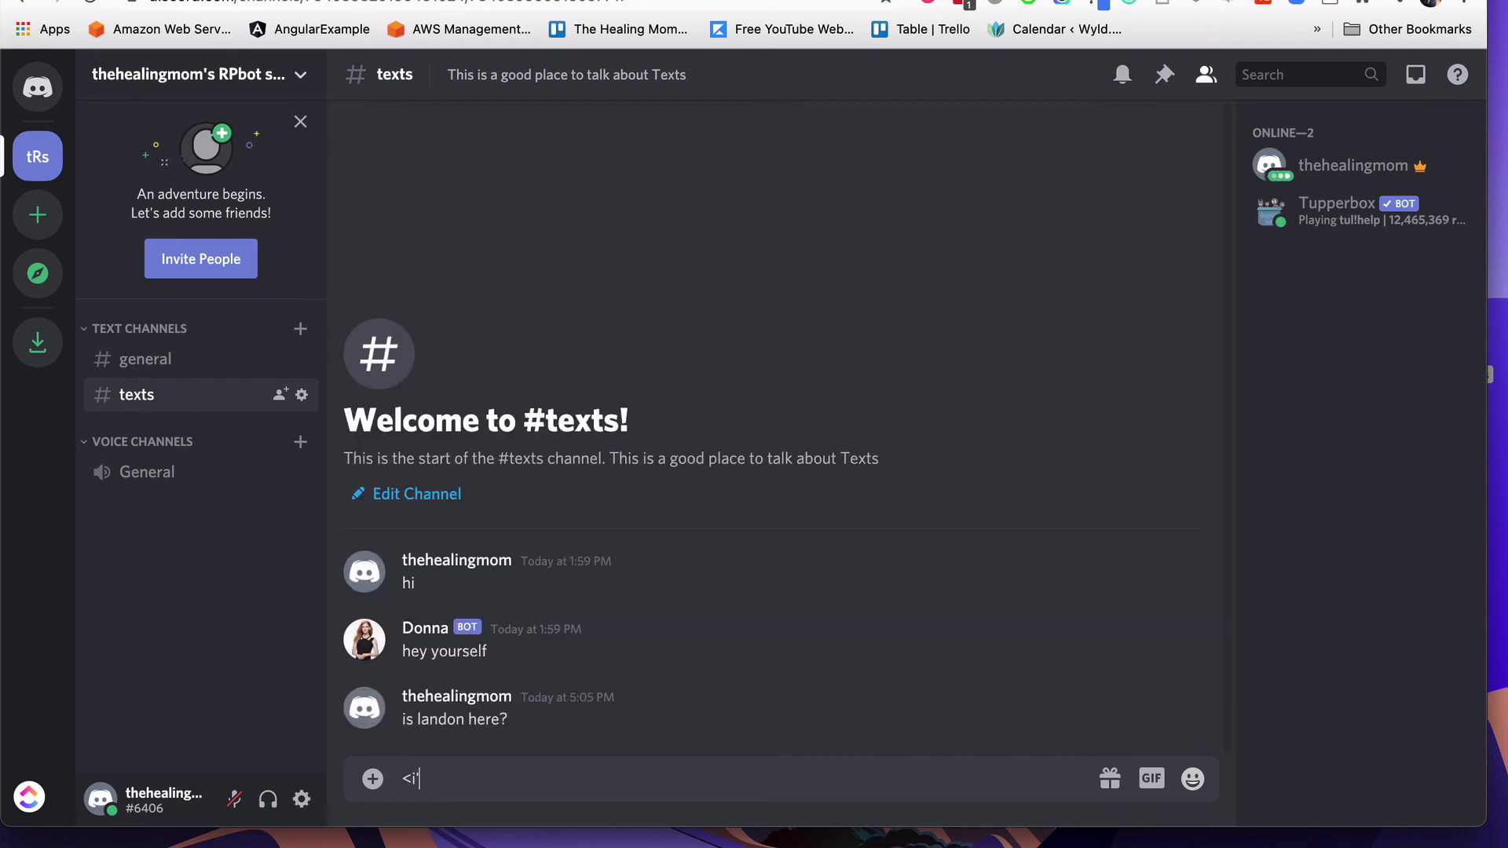
{"action": "type", "text": "m here>"}
{"action": "key", "text": "Return"}
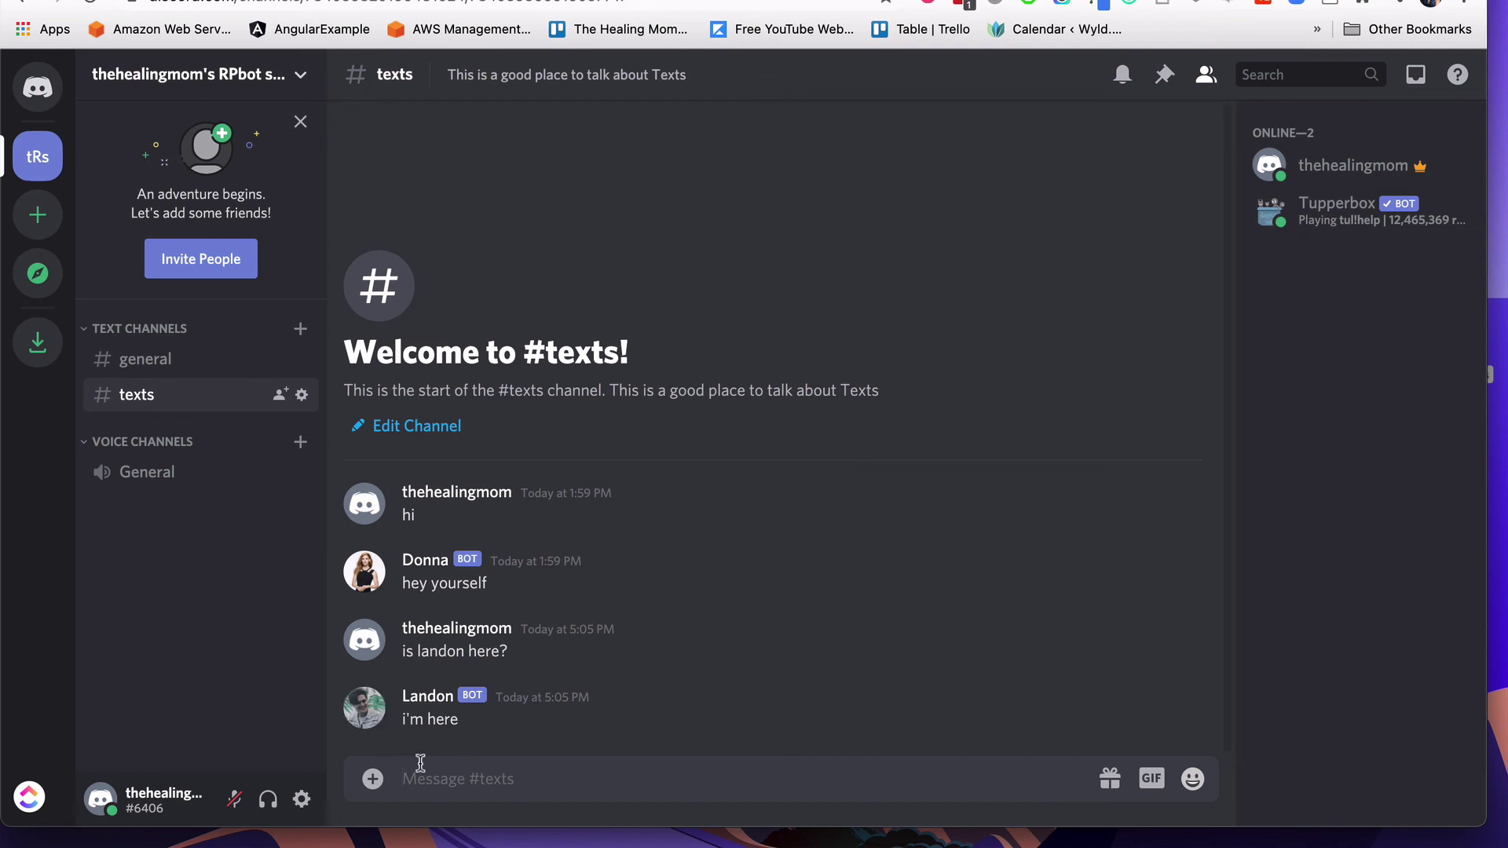
{"action": "type", "text": "[brunch i"}
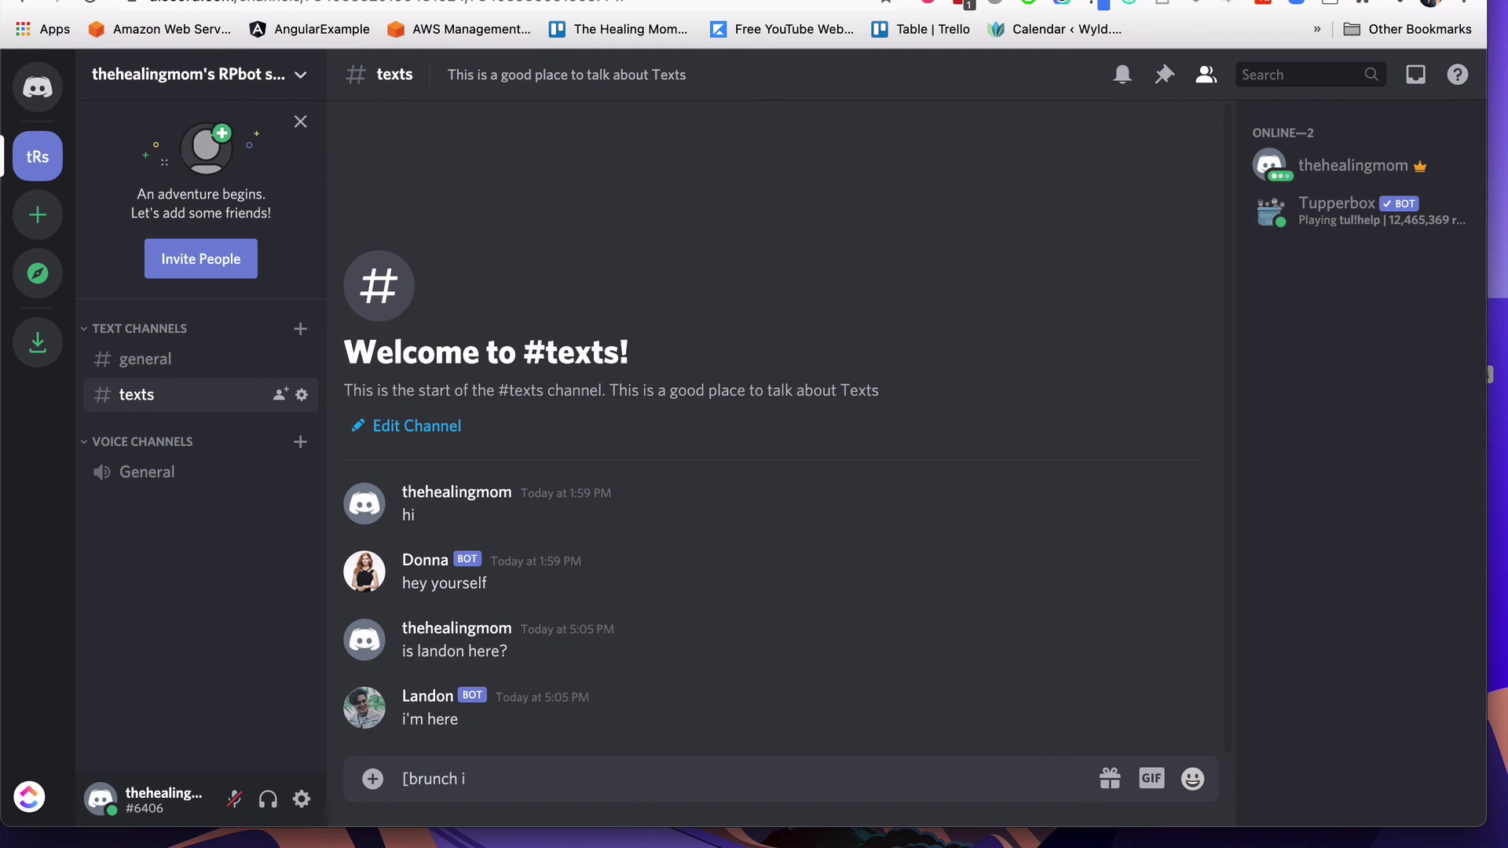
{"action": "type", "text": "s ruined]"}
{"action": "key", "text": "Return"}
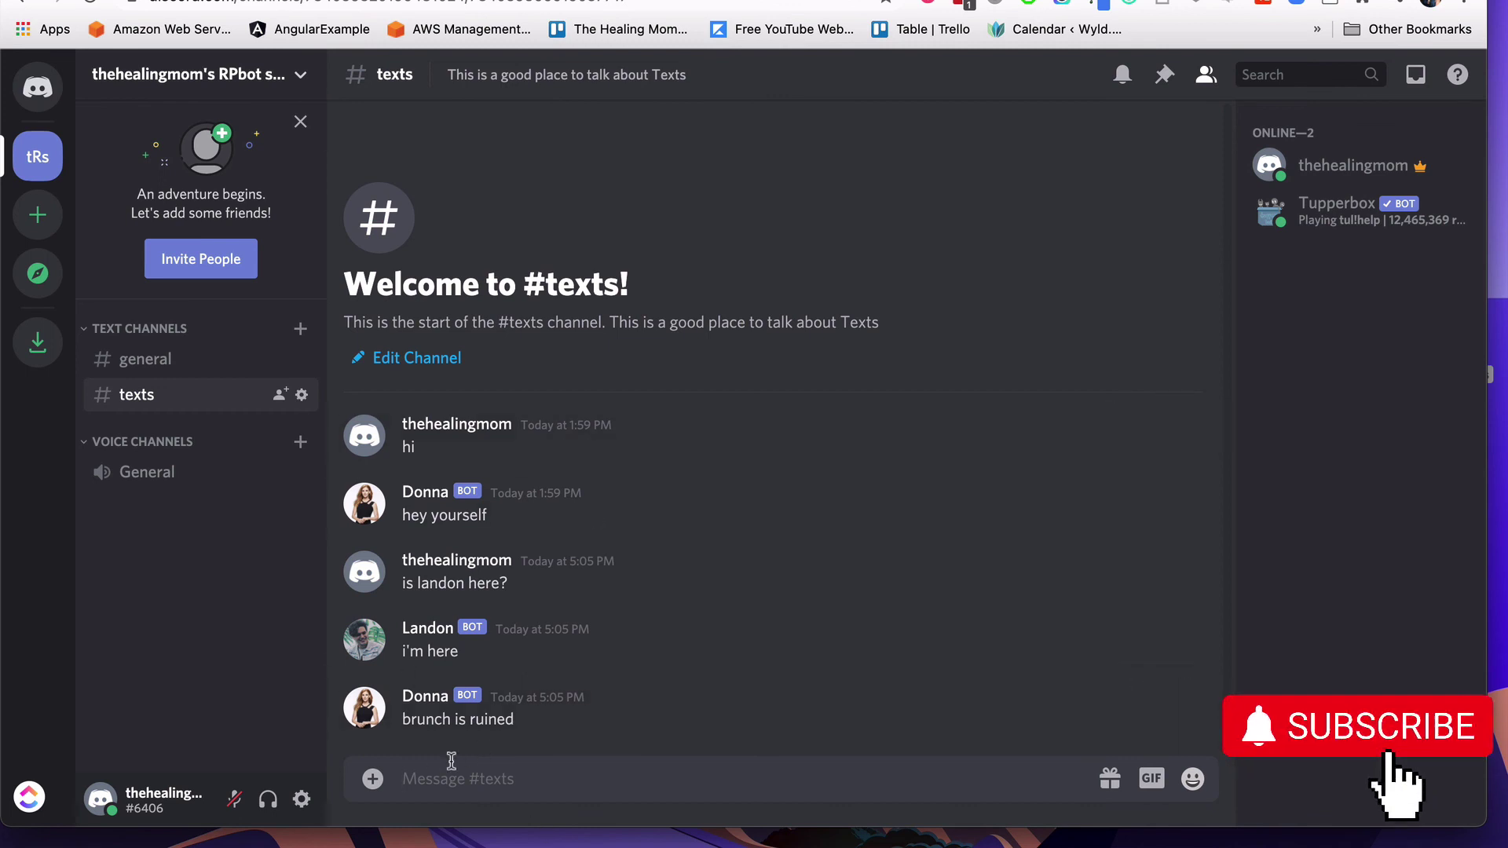
{"action": "left_click", "coordinate": [785, 1]}
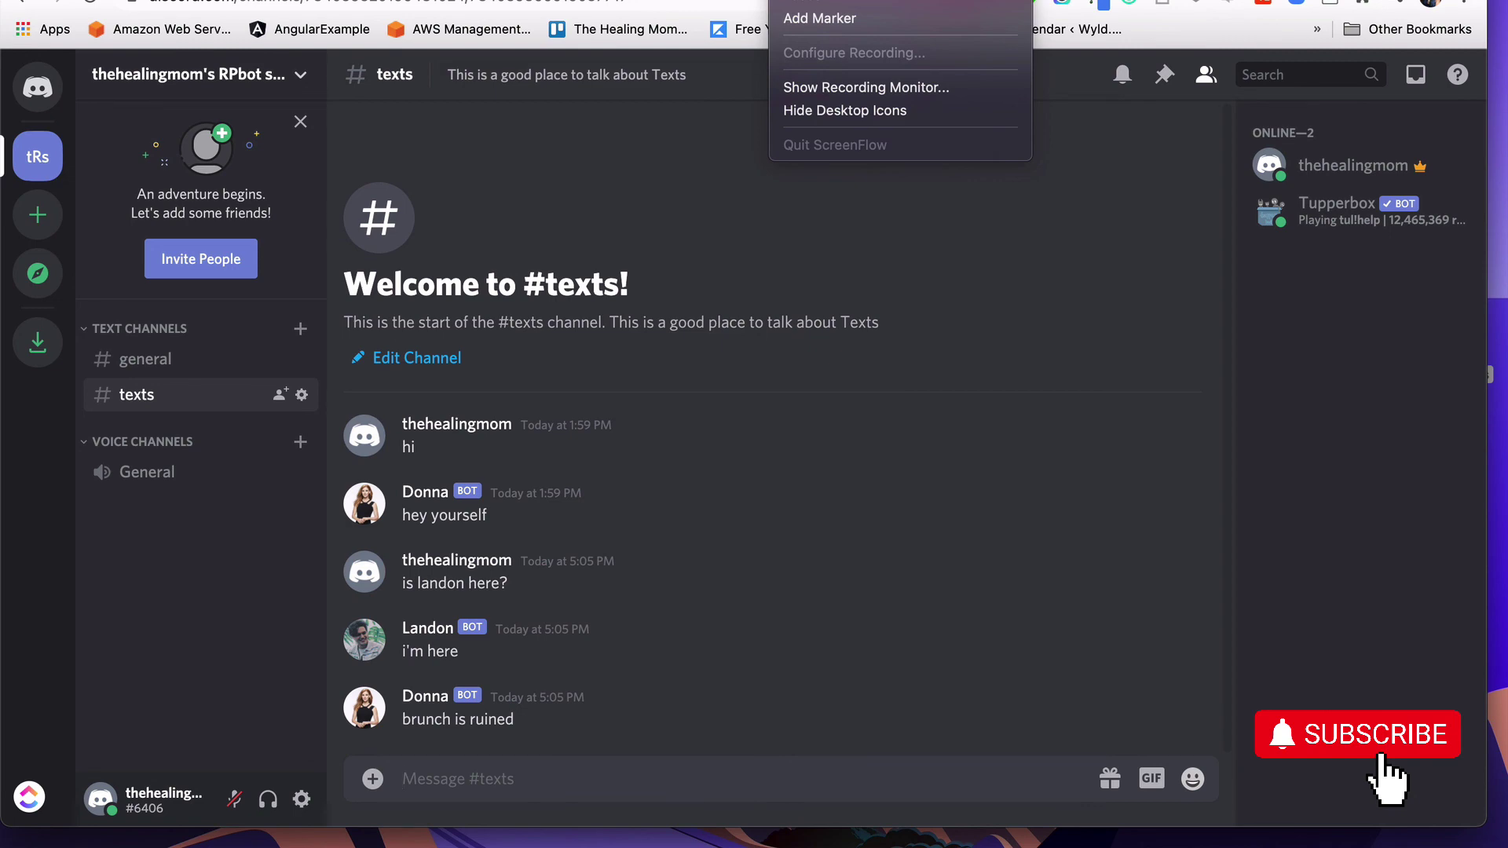
{"action": "key", "text": "Escape"}
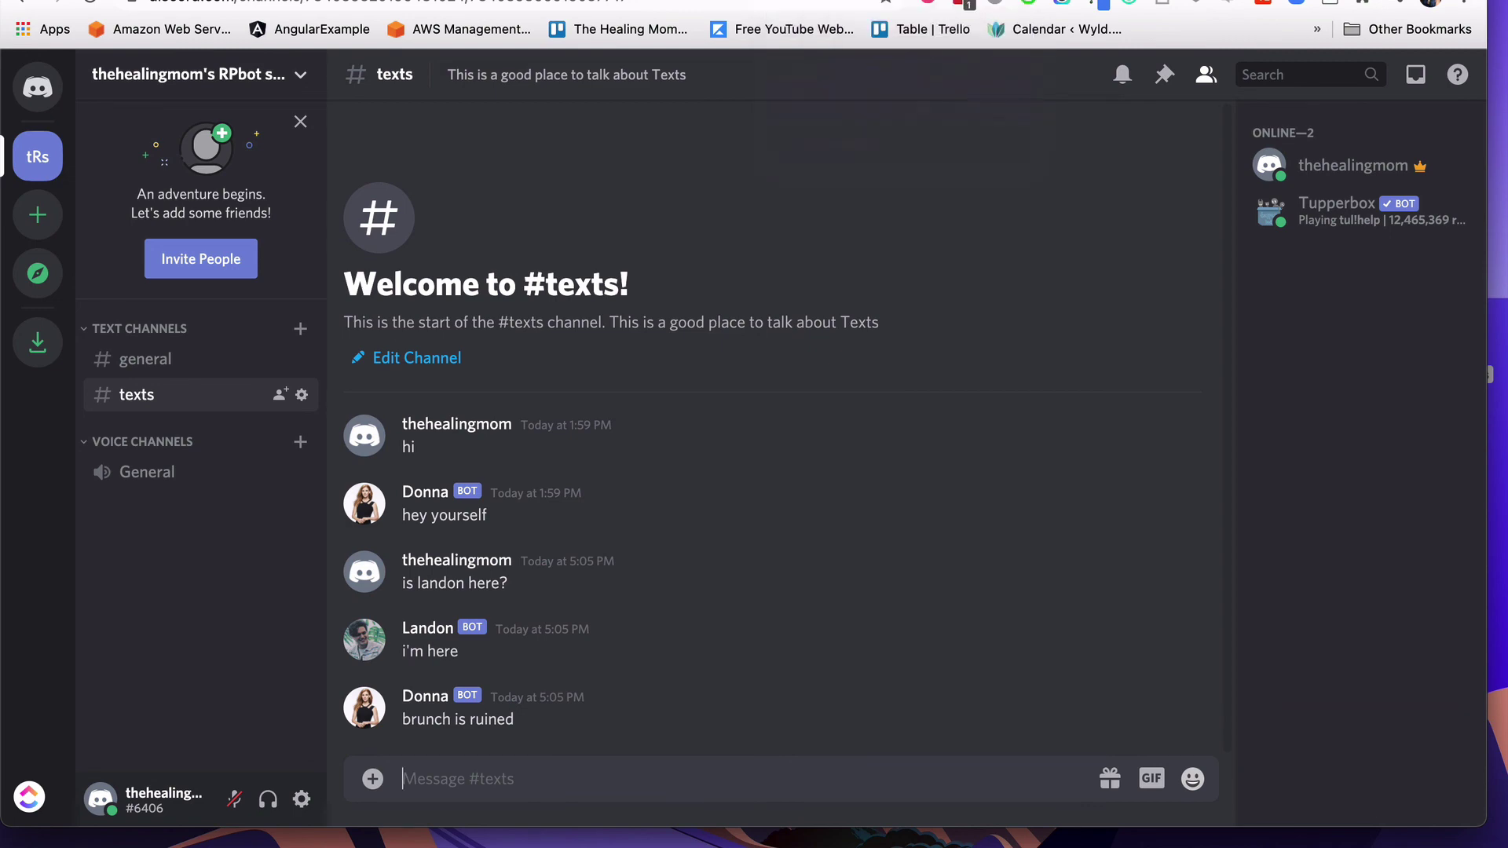